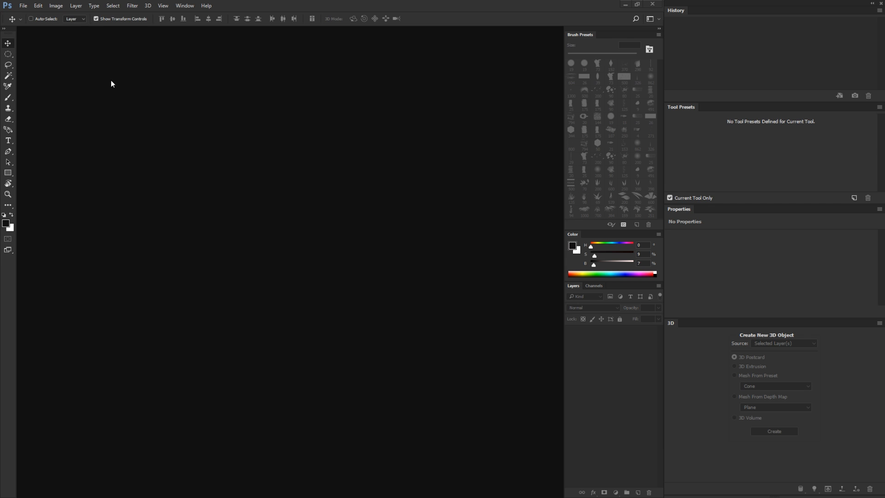
click(207, 6)
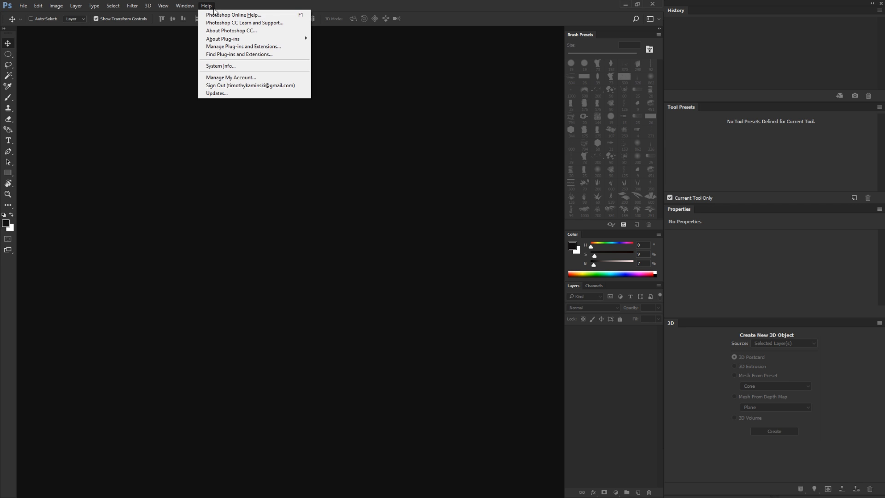
click(212, 7)
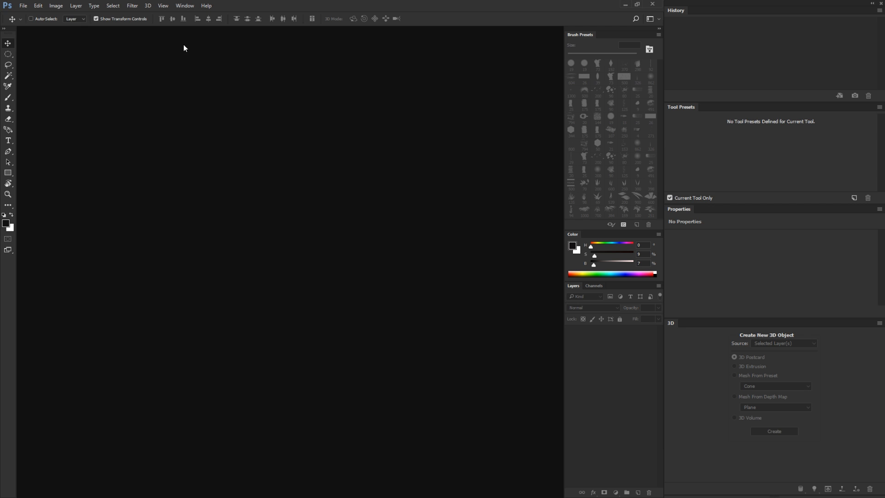
click(22, 6)
click(23, 7)
click(658, 19)
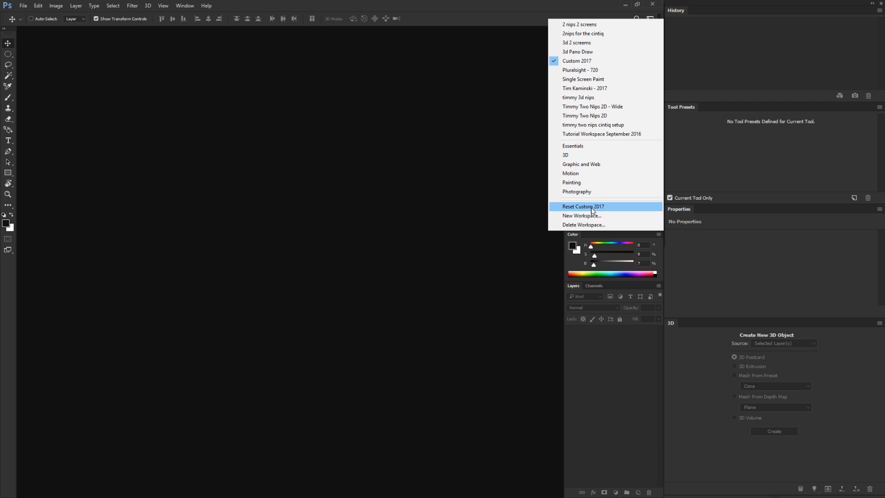
click(471, 59)
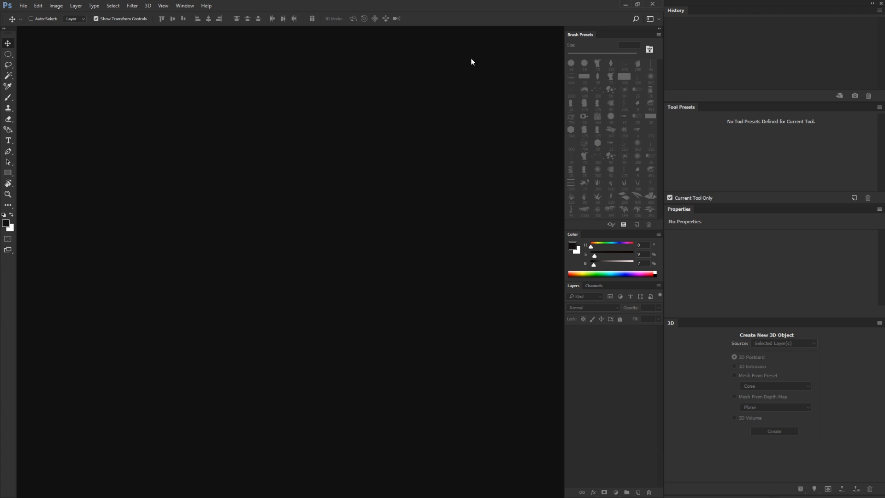
Step: Save the current panel layout as a new workspace named "Custum 2017"
click(660, 19)
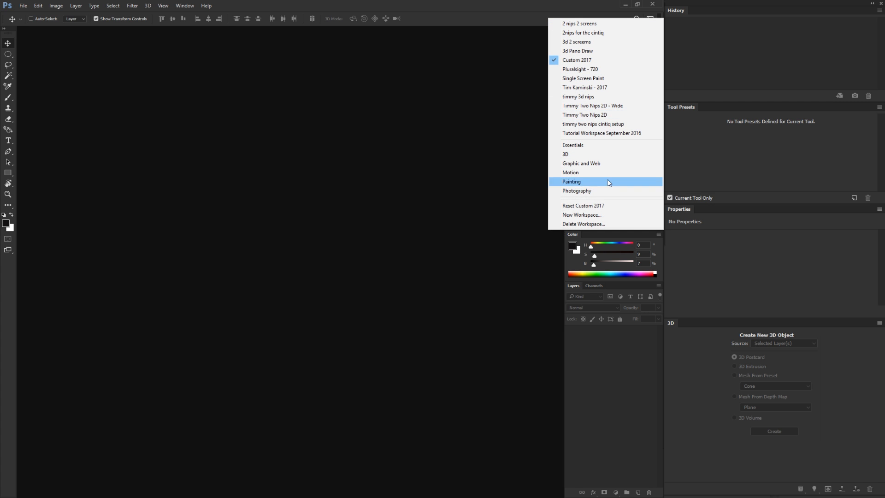
click(598, 214)
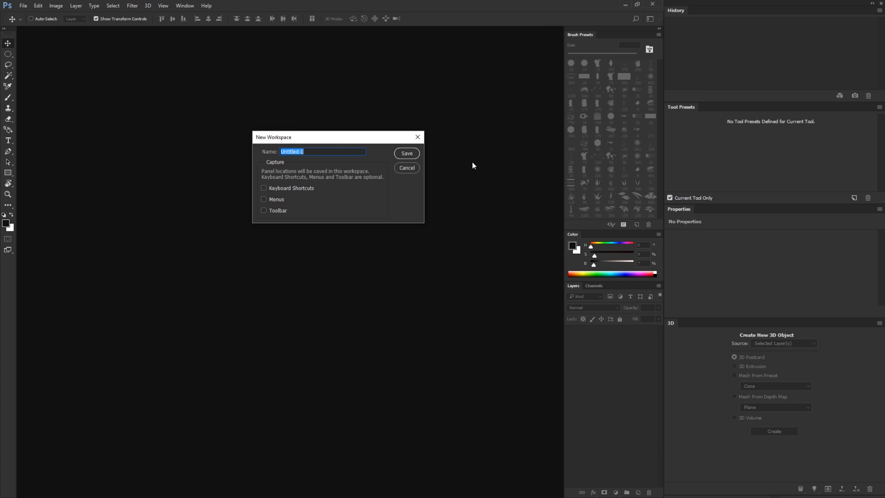
text(Custum 2017)
click(405, 154)
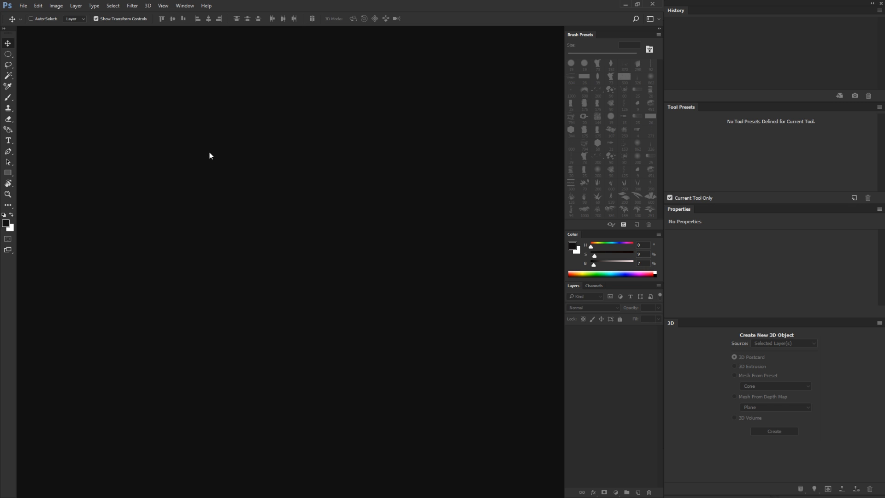
Step: Create a new 4000 x 2000 pixel RGB document at 72 pixels/inch with a custom gray background
key(ctrl+n)
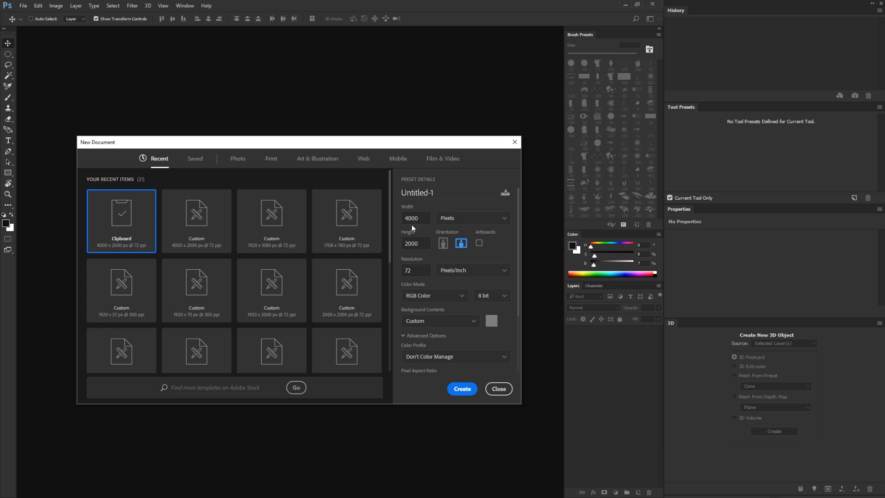
click(426, 220)
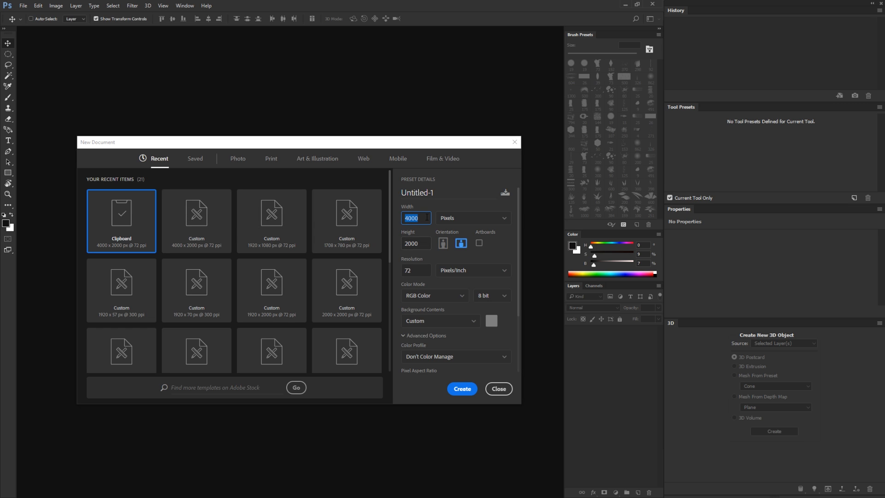
click(420, 240)
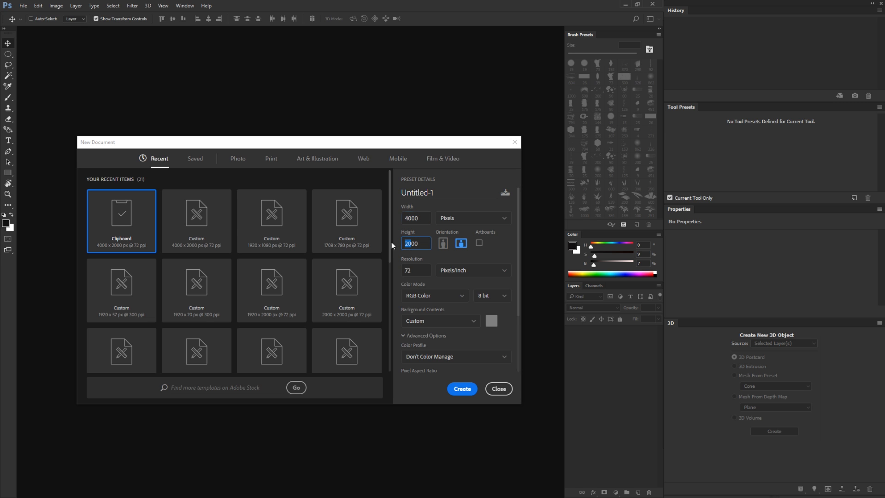
click(458, 391)
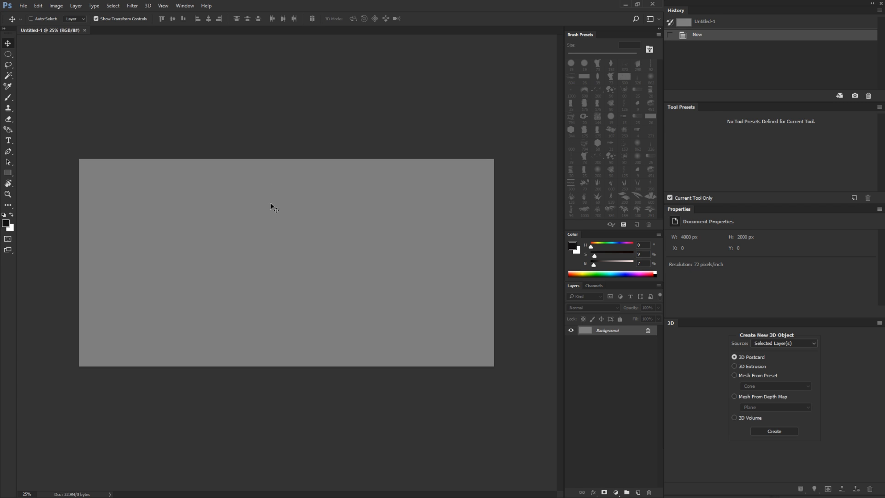
Step: Paint a straight dark horizon line across the full width at mid-height of the canvas with the 19 px brush
key(z)
drag(280, 222, 289, 223)
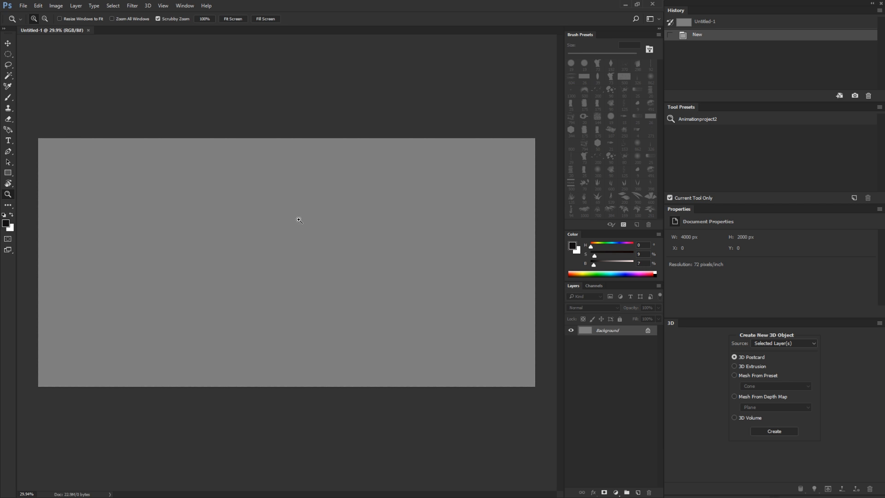
key(b)
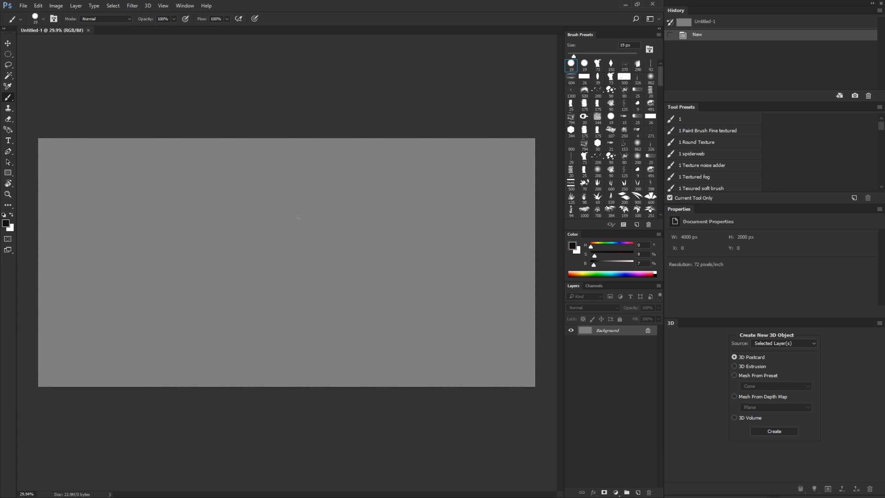
mouse_move(536, 255)
mouse_down()
mouse_move(137, 285)
mouse_move(18, 271)
mouse_up()
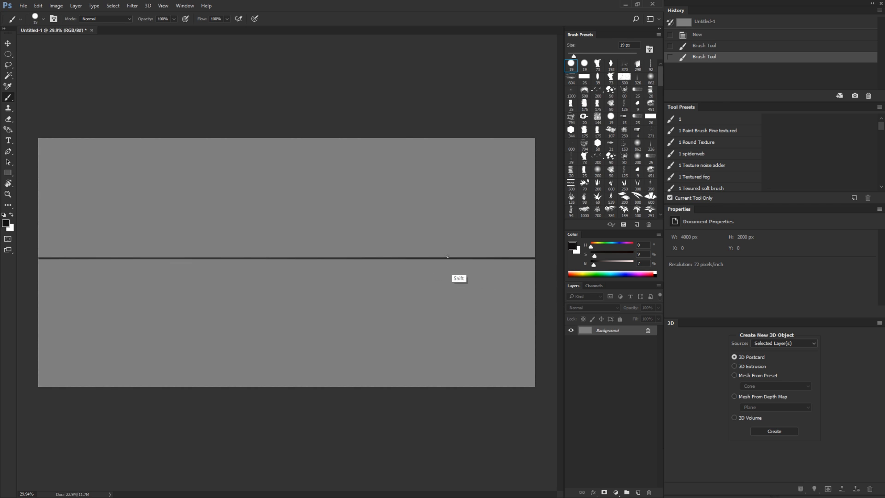
Step: Paint a simple house outline with two walls and a gable roof standing on the horizon just right of centre
drag(298, 257, 297, 226)
mouse_move(364, 258)
mouse_down()
mouse_move(366, 224)
mouse_move(335, 181)
mouse_move(295, 225)
mouse_up()
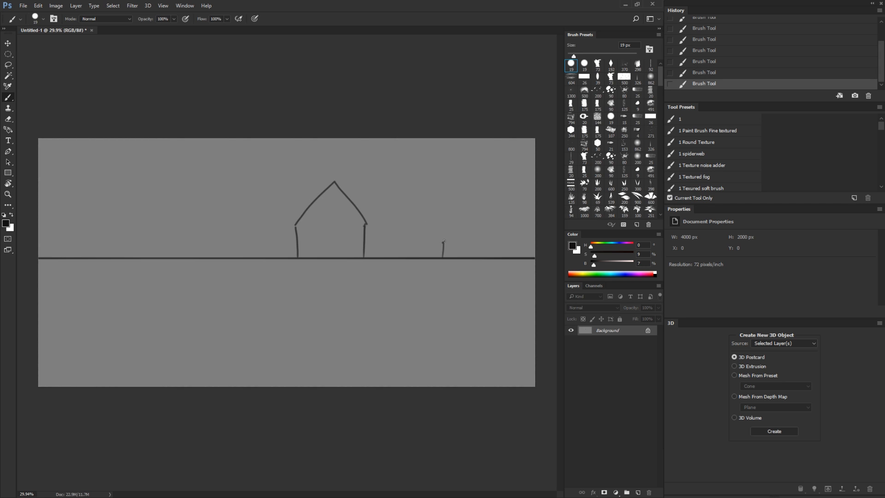
Step: Undo the house's roof and the small post strokes beside it, and redraw the roof as a straight-sided gable
mouse_move(444, 240)
mouse_down()
mouse_move(465, 213)
mouse_move(489, 238)
mouse_up()
key(ctrl+alt+z)
key(ctrl+alt+z)
key(ctrl+alt+z)
key(ctrl+alt+z)
key(ctrl+alt+z)
key(ctrl+alt+z)
mouse_move(366, 226)
mouse_down()
mouse_move(331, 194)
mouse_move(292, 230)
mouse_up()
Step: Paint two small posts to the right of the house, and a post and a square sign to its left
drag(442, 256, 488, 238)
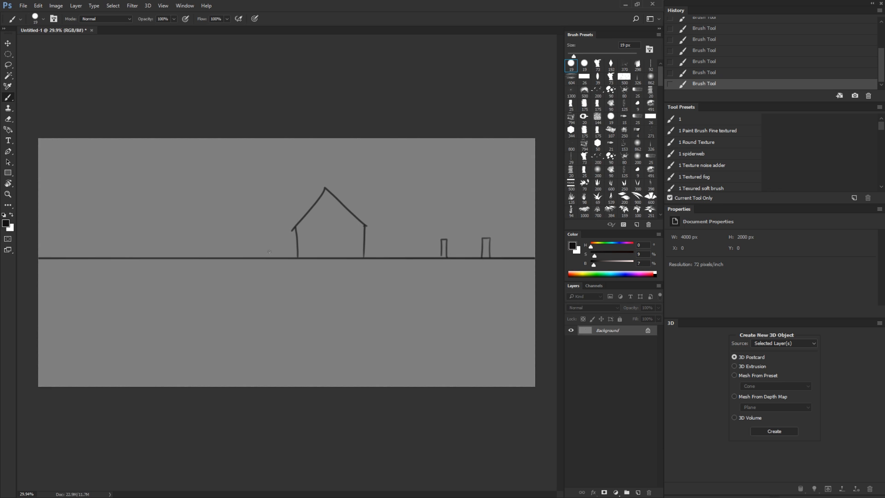
mouse_move(204, 258)
mouse_down()
mouse_move(198, 235)
mouse_move(199, 261)
mouse_up()
drag(95, 239, 96, 260)
mouse_move(97, 225)
mouse_down()
mouse_move(84, 241)
mouse_move(86, 220)
mouse_up()
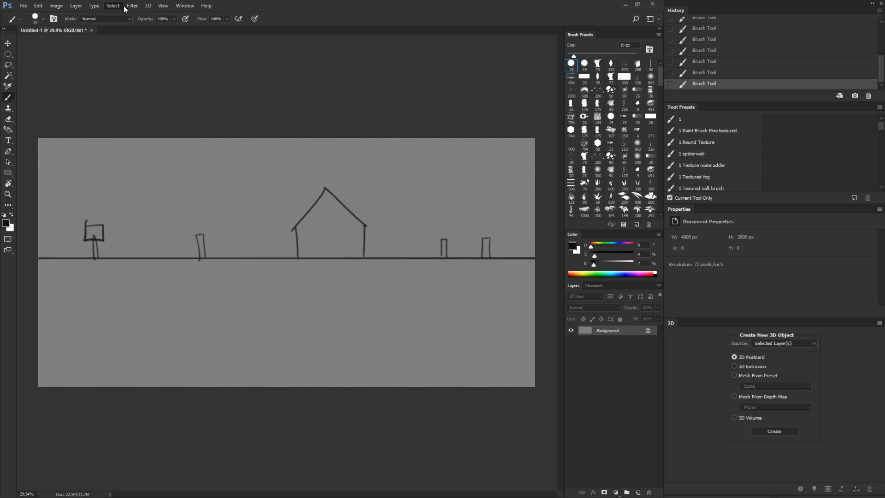
Step: Convert the sketch layer into a 3D mesh using the Spherical Panorama preset
click(148, 6)
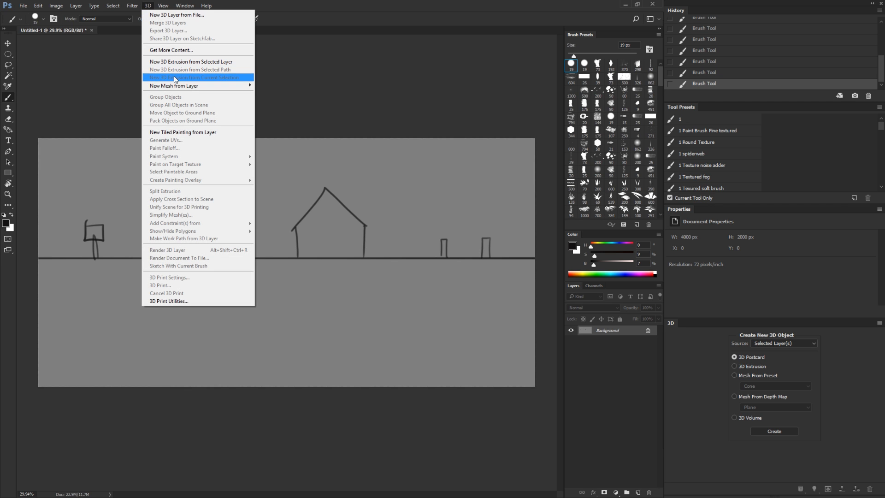
mouse_move(180, 87)
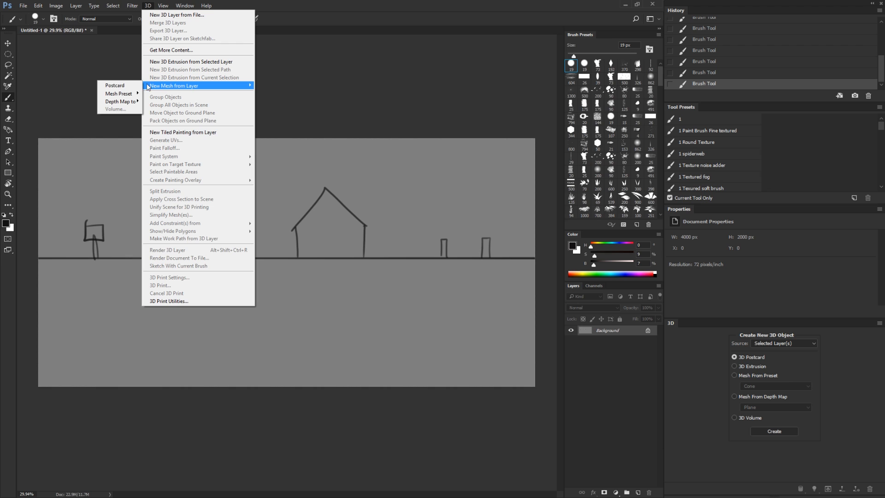
mouse_move(131, 96)
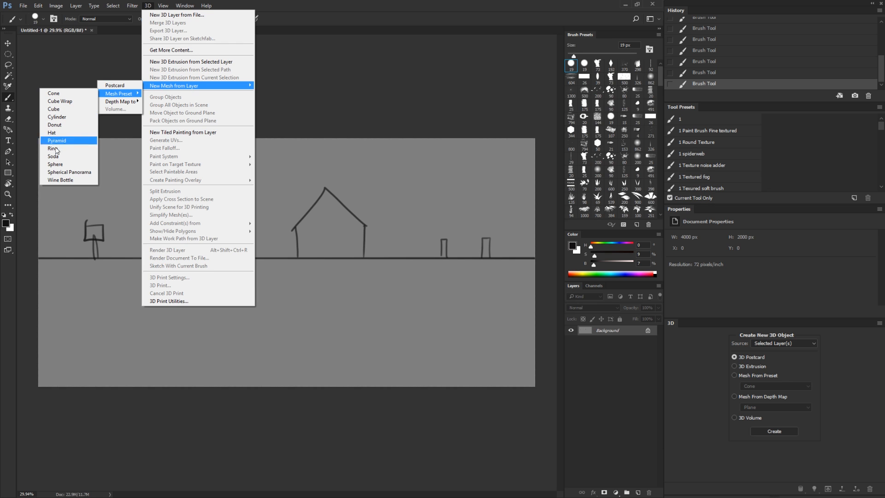
click(62, 172)
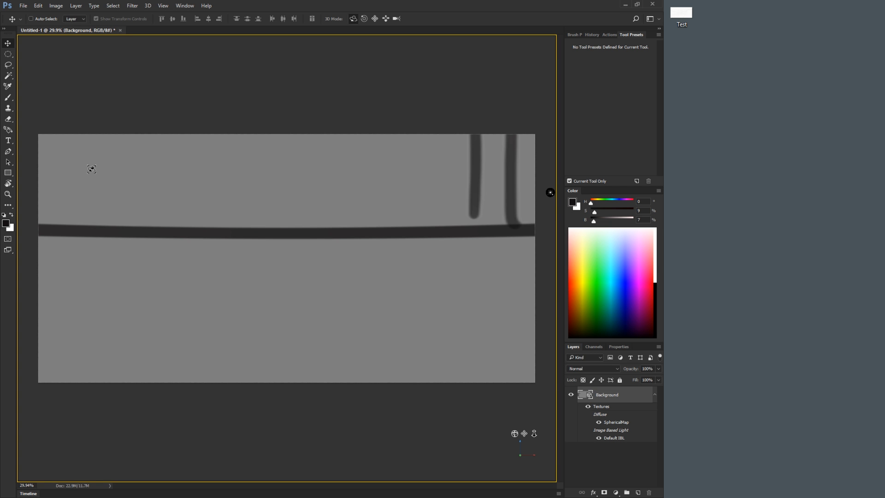
Step: Turn the panorama to the house and paint corrective strokes over its lower wall with the brush
drag(391, 240, 458, 257)
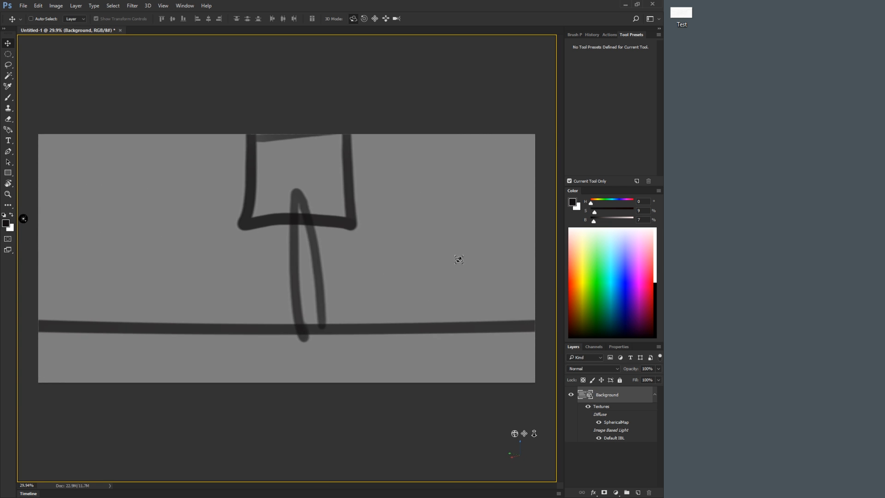
mouse_move(344, 273)
mouse_down()
mouse_move(506, 275)
mouse_move(544, 251)
mouse_move(462, 259)
mouse_move(463, 290)
mouse_move(524, 283)
mouse_move(551, 295)
mouse_move(453, 283)
mouse_move(316, 290)
mouse_move(454, 264)
mouse_move(441, 289)
mouse_move(443, 278)
mouse_up()
key(b)
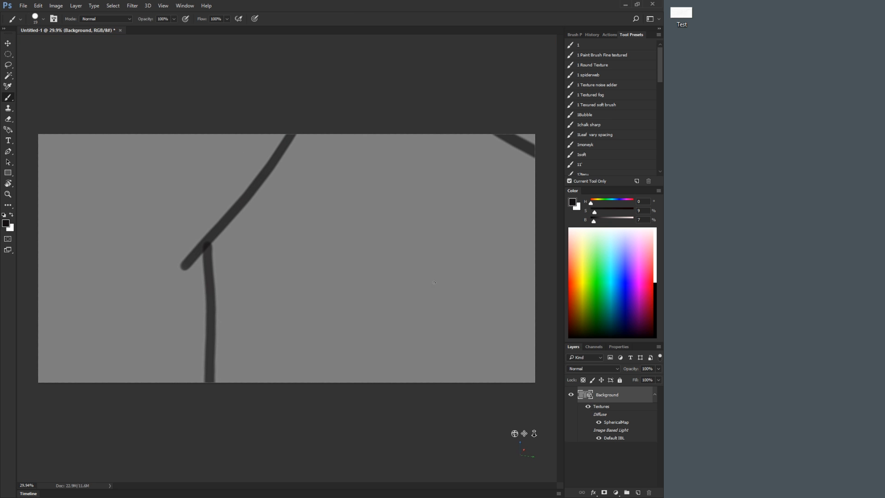
key(v)
drag(296, 271, 275, 269)
key(b)
mouse_move(177, 279)
mouse_down()
mouse_move(315, 154)
mouse_move(517, 287)
mouse_move(304, 158)
mouse_move(132, 325)
mouse_up()
Step: Paint thick, straighter strokes along both slopes of the house's gable roof in the panorama
key(v)
drag(405, 247, 400, 260)
key(b)
mouse_move(182, 194)
mouse_down()
mouse_move(182, 300)
mouse_move(232, 308)
mouse_move(370, 301)
mouse_move(401, 243)
mouse_move(444, 266)
mouse_move(442, 297)
mouse_up()
key(v)
mouse_move(431, 266)
mouse_down()
mouse_move(405, 257)
mouse_move(445, 283)
mouse_move(411, 271)
mouse_move(394, 248)
mouse_up()
key(b)
key(b)
key(v)
key(b)
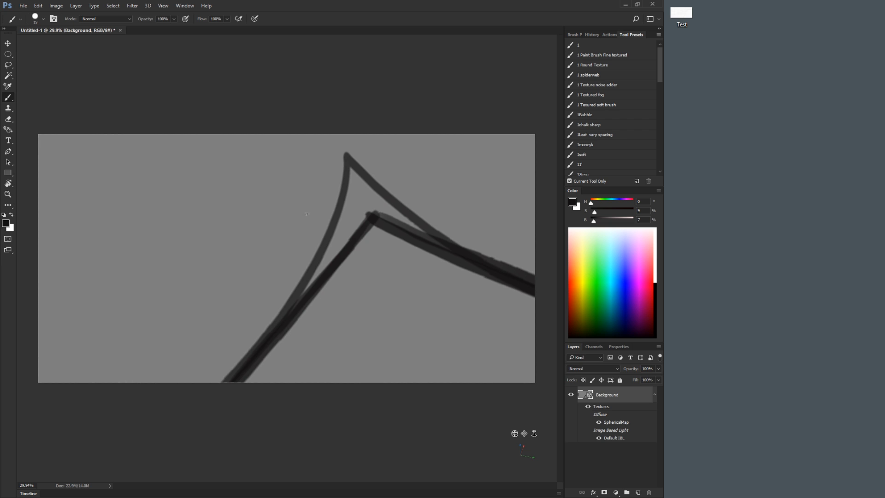
mouse_move(292, 210)
mouse_down()
mouse_move(305, 197)
mouse_move(327, 233)
mouse_move(292, 205)
mouse_move(277, 269)
mouse_move(301, 250)
mouse_move(286, 198)
mouse_move(302, 203)
mouse_move(307, 272)
mouse_up()
key(e)
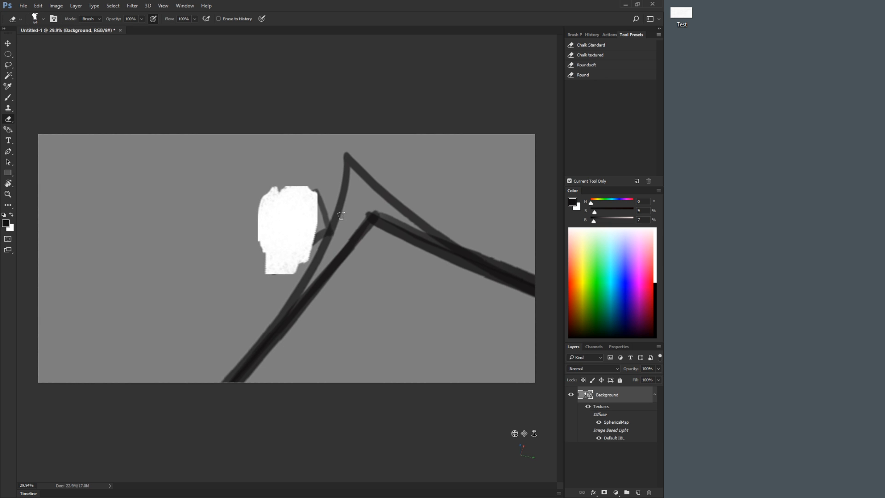
drag(316, 212, 300, 249)
key(ctrl+z)
key(ctrl+z)
key(ctrl+z)
key(ctrl+z)
key(ctrl+alt+z)
key(ctrl+alt+z)
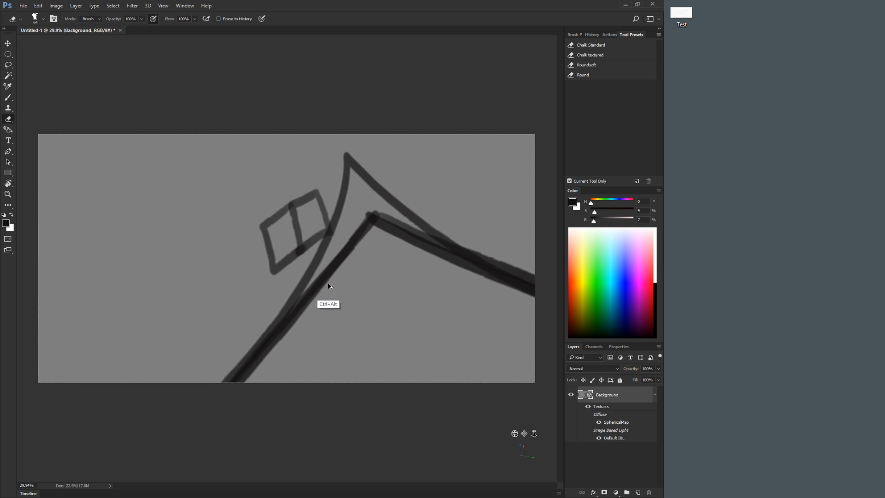
key(ctrl+alt+z)
key(ctrl+alt+z)
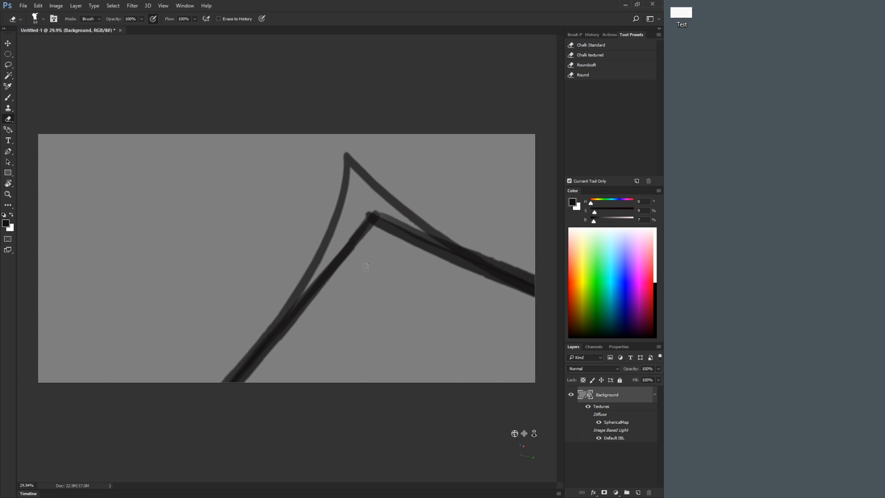
Step: Look around the house in the panorama, trying the roll and orbit 3D camera modes
key(v)
mouse_move(373, 262)
mouse_down()
mouse_move(386, 272)
mouse_move(407, 257)
mouse_up()
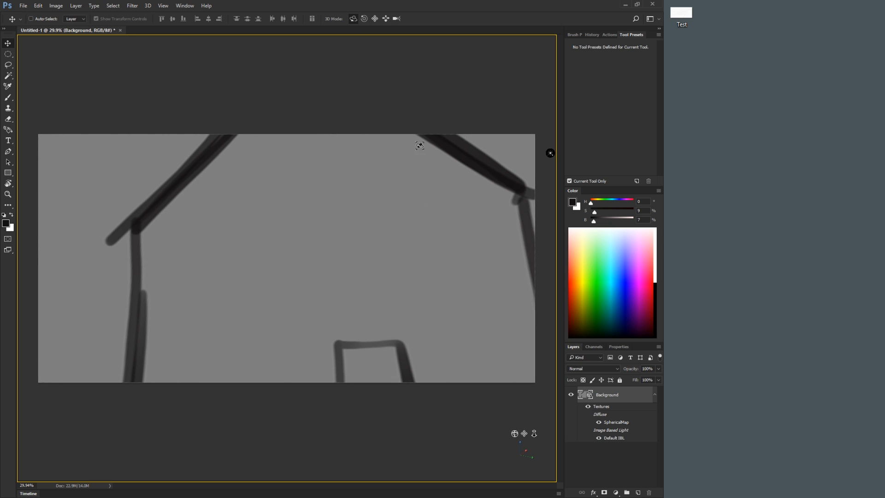
click(364, 18)
mouse_move(410, 251)
mouse_down()
mouse_move(455, 176)
mouse_move(518, 178)
mouse_move(336, 217)
mouse_move(332, 230)
mouse_move(412, 228)
mouse_up()
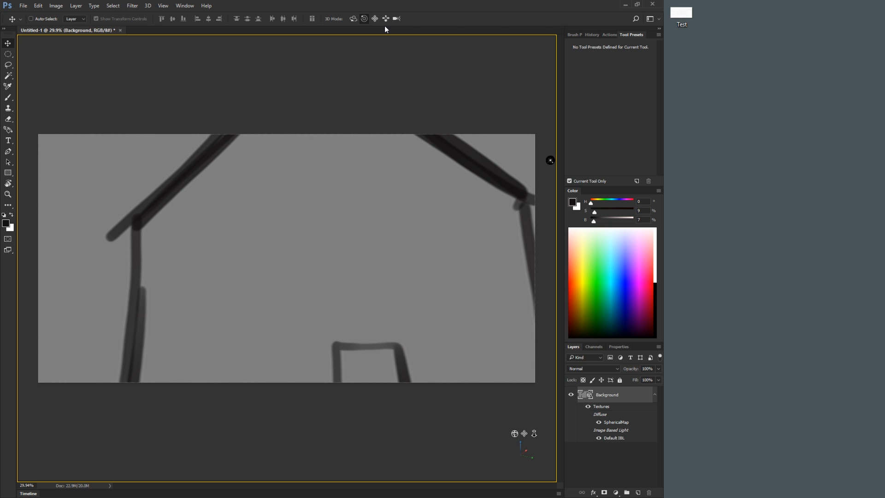
click(354, 19)
drag(386, 280, 389, 129)
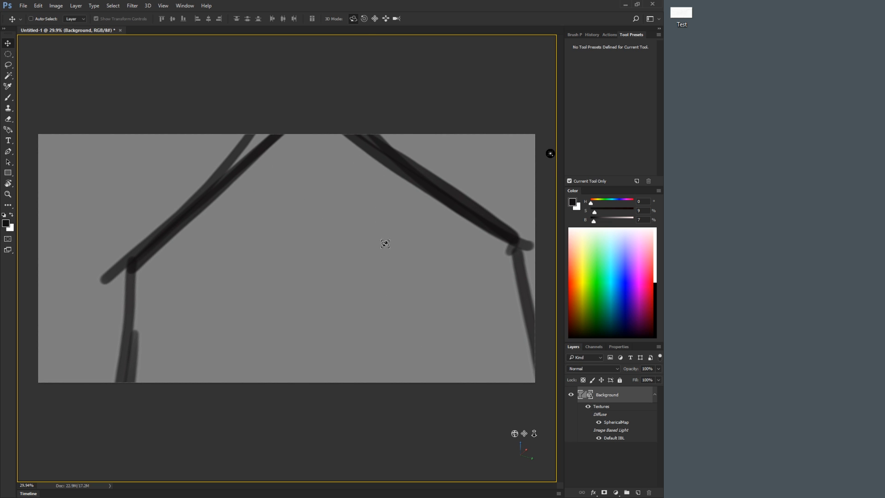
key(shift)
key(shift+v)
key(shift+v)
key(shift+v)
key(shift+v)
key(shift+v)
key(shift+v)
key(shift+v)
key(shift+v)
key(shift+v)
Step: Paint a low lean-to extension against the house's left wall, with scalloped bushes along the ground beside it
drag(402, 200, 197, 274)
drag(282, 76, 402, 73)
mouse_move(443, 67)
mouse_down()
mouse_move(519, 89)
mouse_move(318, 77)
mouse_move(408, 70)
mouse_up()
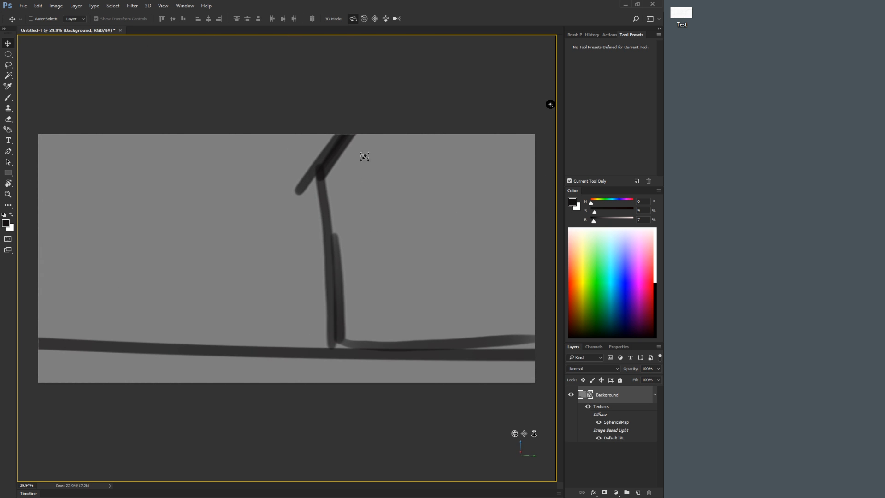
key(b)
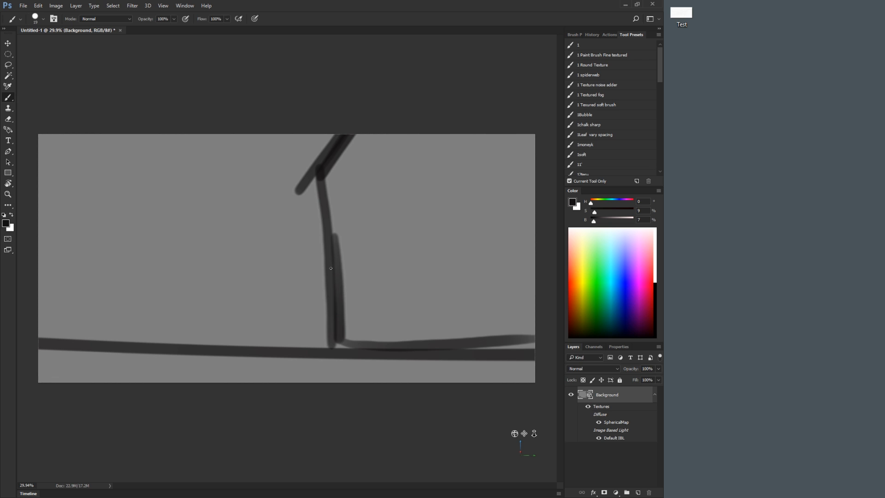
mouse_move(325, 266)
mouse_down()
mouse_move(322, 297)
mouse_move(292, 304)
mouse_move(238, 349)
mouse_up()
mouse_move(291, 303)
mouse_down()
mouse_move(282, 295)
mouse_move(227, 317)
mouse_move(194, 345)
mouse_up()
drag(262, 280, 328, 273)
mouse_move(271, 276)
mouse_down()
mouse_move(293, 304)
mouse_move(299, 344)
mouse_up()
drag(217, 335, 87, 326)
Step: Turn to the narrow post on the horizon and paint a wider, upright rectangular outline over it
key(v)
drag(391, 303, 338, 300)
key(b)
mouse_move(226, 362)
mouse_down()
mouse_move(223, 238)
mouse_move(211, 221)
mouse_move(182, 222)
mouse_move(178, 365)
mouse_up()
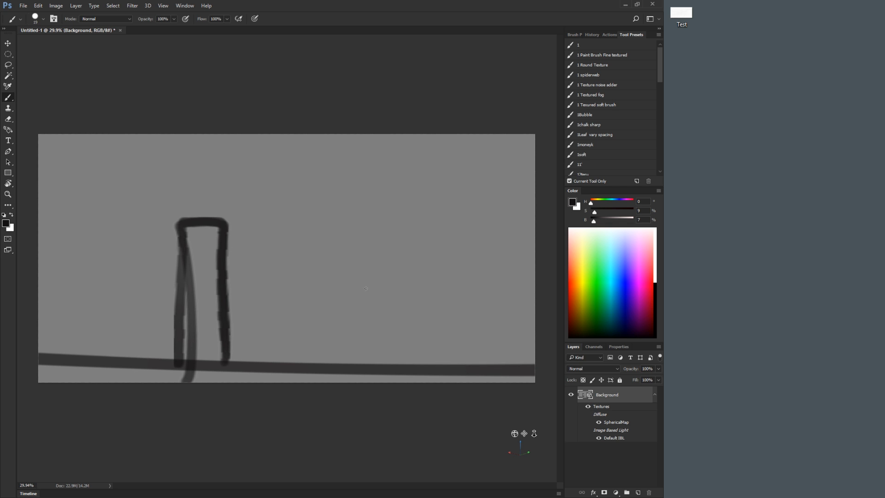
mouse_move(324, 294)
mouse_down()
mouse_move(345, 247)
mouse_move(398, 266)
mouse_move(389, 270)
mouse_move(409, 268)
mouse_up()
key(ctrl+z)
key(v)
key(b)
mouse_move(331, 234)
mouse_down()
mouse_move(349, 264)
mouse_move(377, 243)
mouse_up()
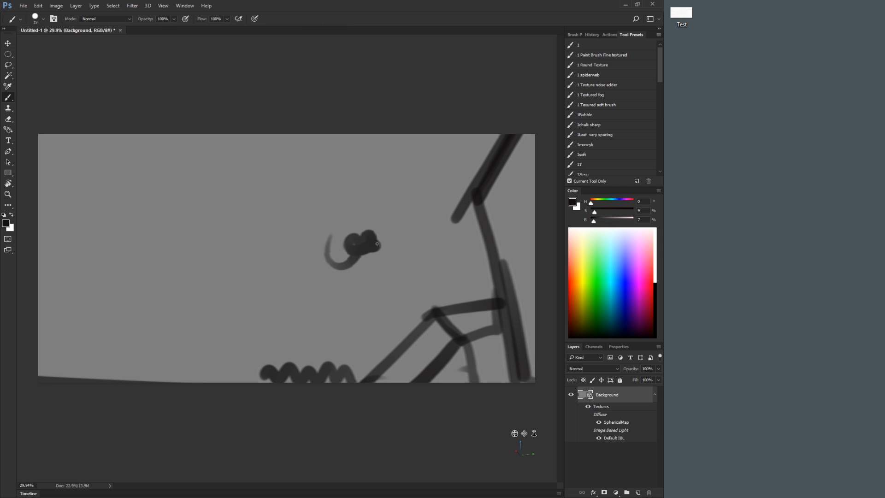
key(ctrl+z)
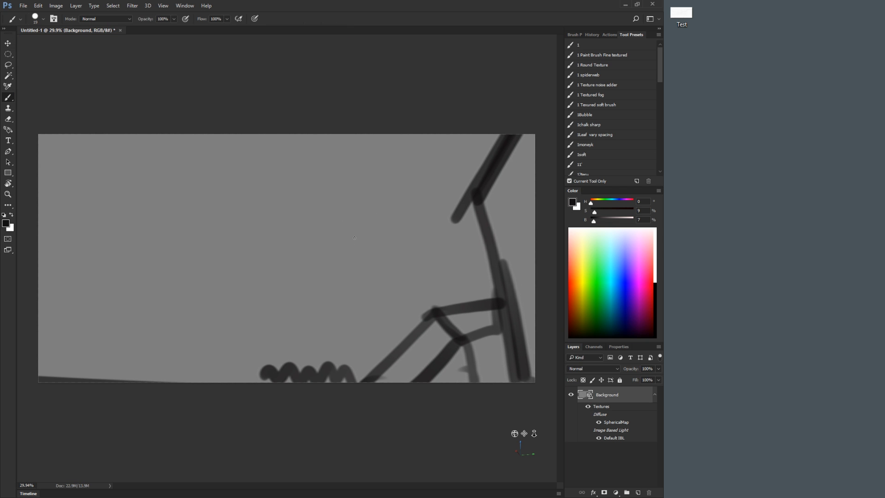
Step: Turn the panorama down toward the horizon line and switch the 3D paint system to Projection
key(v)
drag(355, 238, 349, 217)
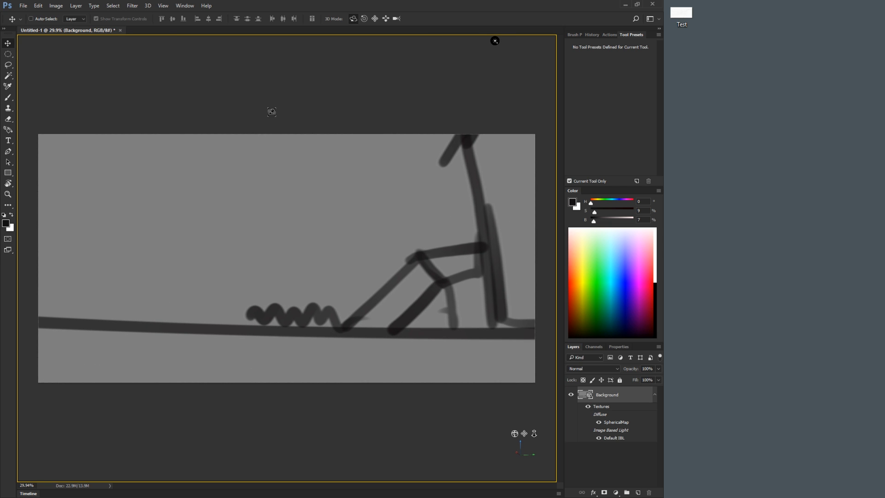
click(147, 5)
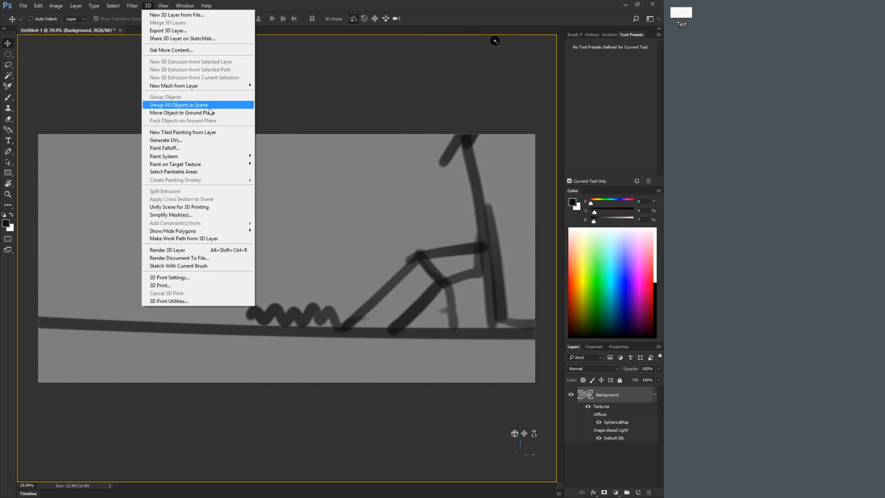
mouse_move(240, 156)
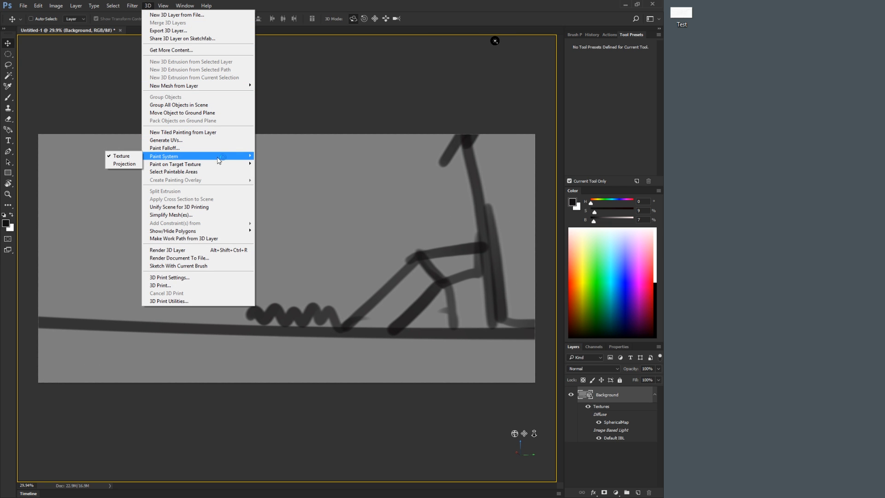
click(123, 164)
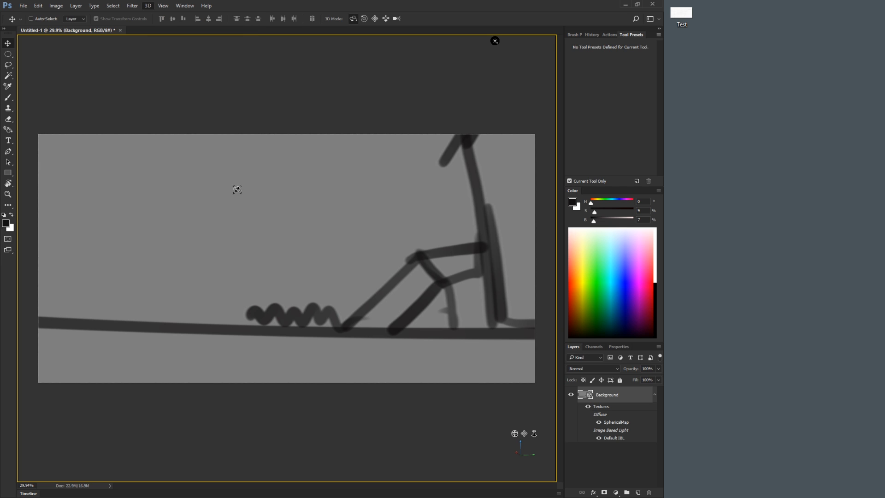
Step: Paint two thin diagonal strokes running down to the horizon beside the scalloped bushes
key(b)
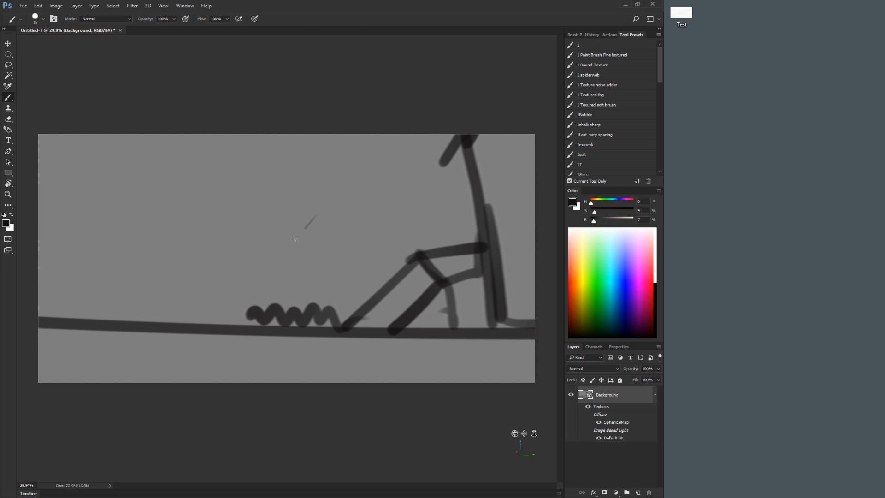
drag(295, 240, 213, 324)
drag(277, 259, 227, 326)
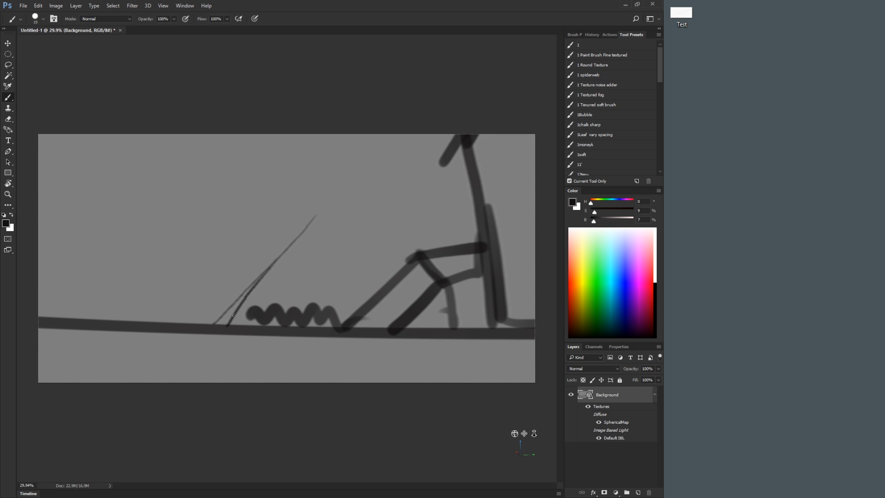
Step: Try larger brush sizes with broad and curling freehand test strokes in the empty area above the horizon
alt+right_click(254, 282)
mouse_move(250, 280)
mouse_down()
mouse_move(241, 239)
mouse_move(282, 230)
mouse_move(320, 250)
mouse_move(306, 211)
mouse_move(347, 219)
mouse_move(347, 200)
mouse_move(402, 203)
mouse_up()
key(ctrl+z)
alt+right_click(278, 233)
drag(202, 209, 154, 318)
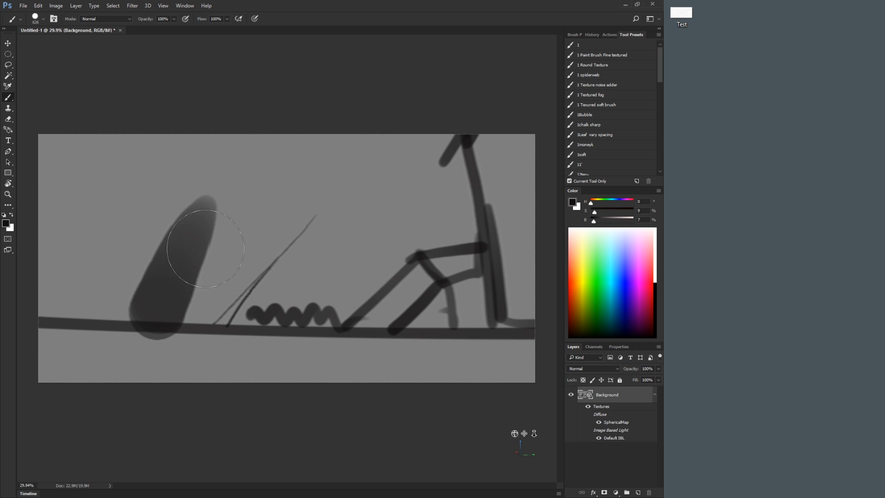
key(ctrl+z)
alt+right_click(206, 249)
mouse_move(194, 213)
mouse_down()
mouse_move(204, 261)
mouse_move(194, 292)
mouse_move(185, 277)
mouse_up()
mouse_move(302, 211)
mouse_down()
mouse_move(328, 193)
mouse_move(396, 203)
mouse_up()
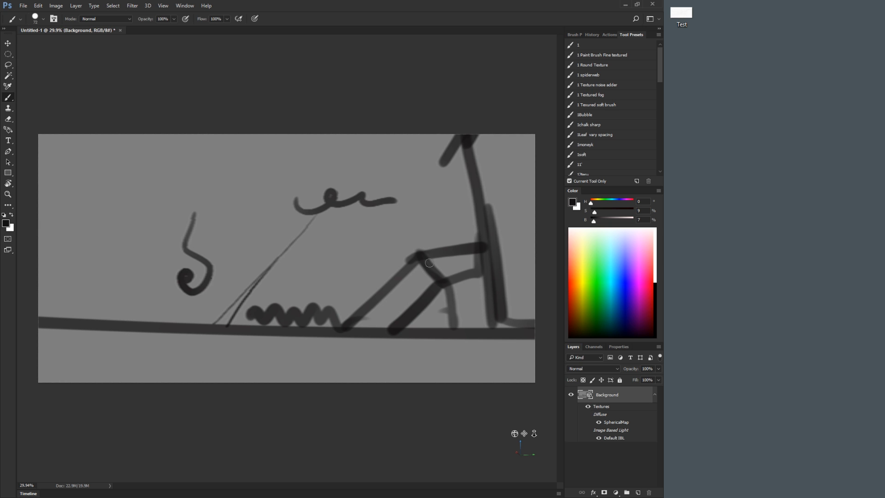
Step: Undo the curling test strokes, leaving the two thin diagonal lines in place
key(ctrl+alt+z)
key(ctrl+alt+z)
key(ctrl+alt+z)
key(ctrl+alt+z)
key(ctrl+alt+z)
key(ctrl+alt+z)
key(ctrl+alt+z)
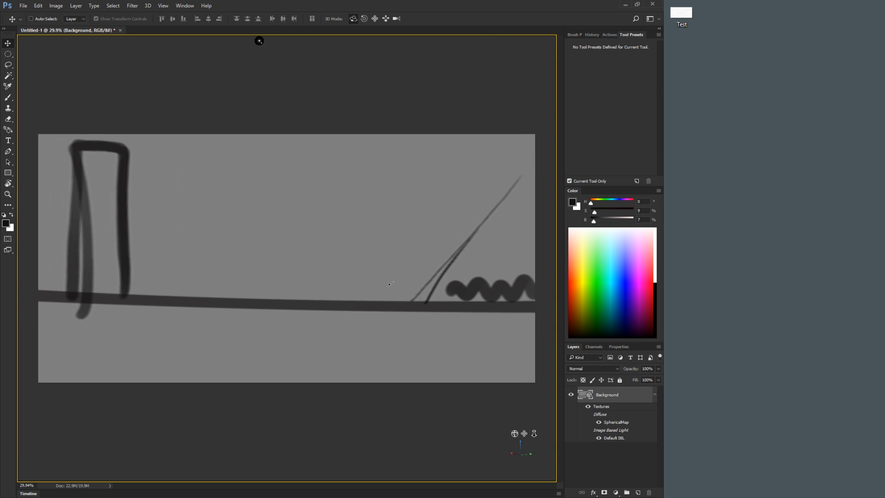
Step: Paint a short arched stroke over the top of the upright rectangular outline on the horizon
drag(326, 173, 366, 169)
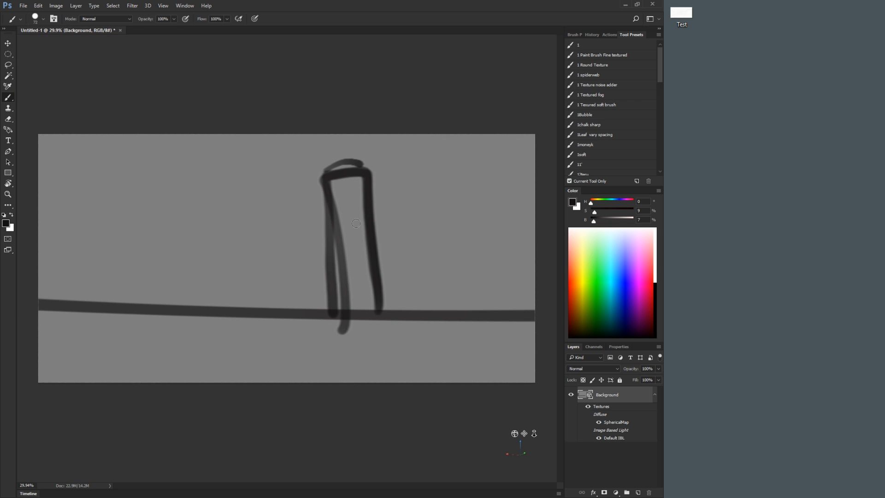
key(v)
mouse_move(390, 277)
mouse_down()
mouse_move(366, 297)
mouse_move(164, 294)
mouse_move(147, 286)
mouse_move(315, 293)
mouse_move(277, 291)
mouse_move(309, 290)
mouse_move(296, 288)
mouse_up()
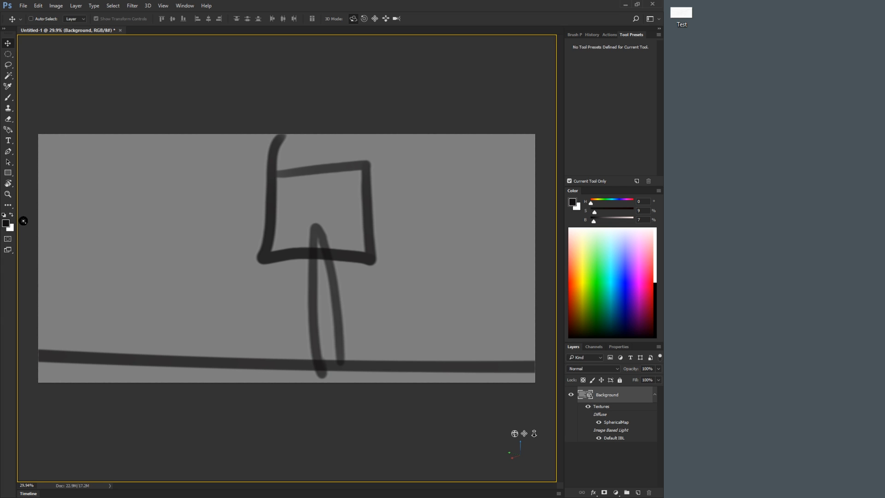
Step: Switch to the browser's 360 Pano Painting Tutorial article and go to its perspective grid image, dismissing the downloads bar
drag(884, 48, 272, 83)
double_click(272, 85)
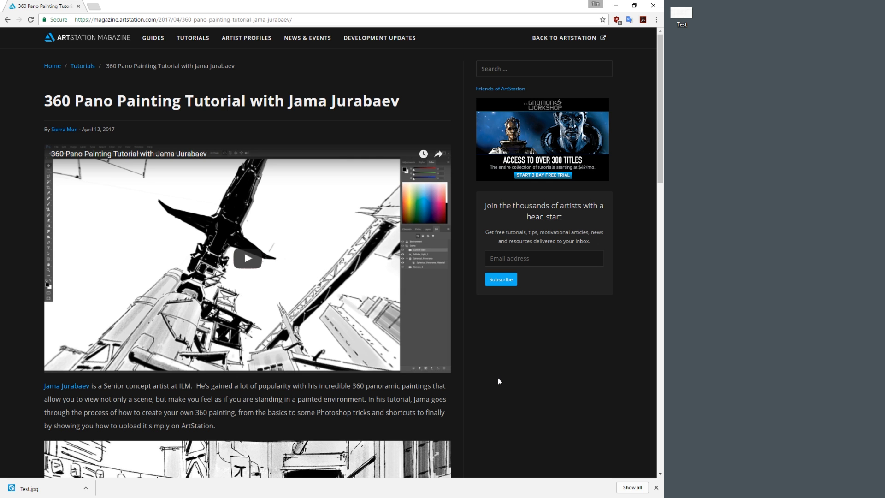
scroll(499, 381, down, 3)
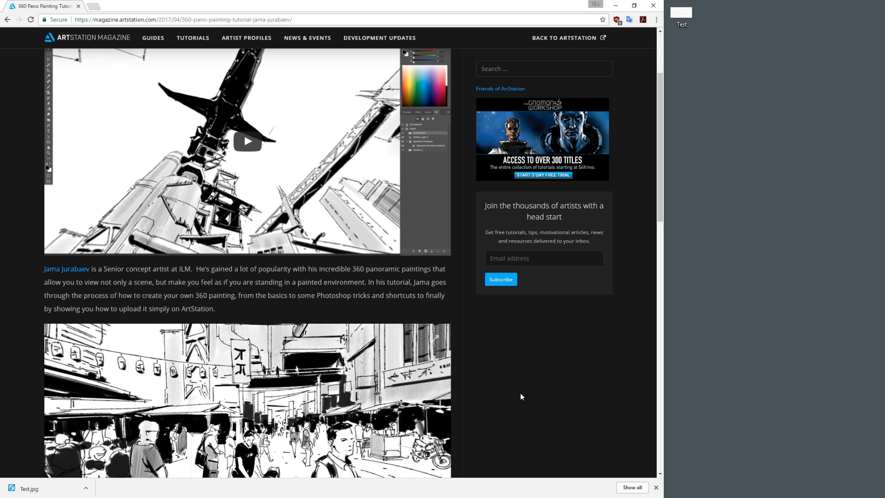
scroll(506, 400, down, 7)
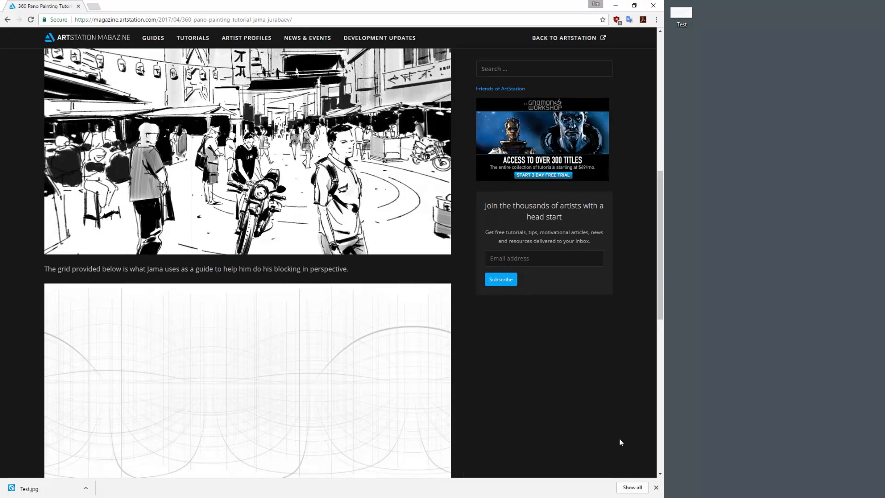
click(656, 488)
scroll(195, 340, down, 1)
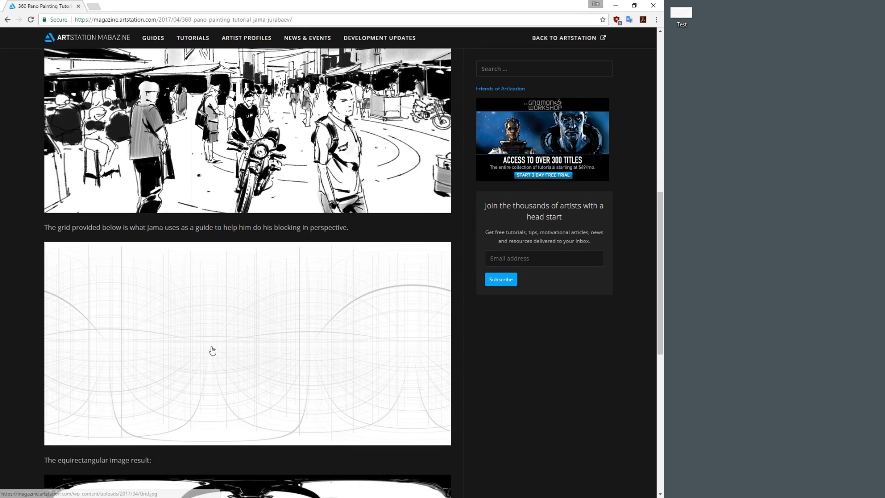
Step: Copy the perspective grid's preview image from the article
right_click(211, 348)
click(233, 428)
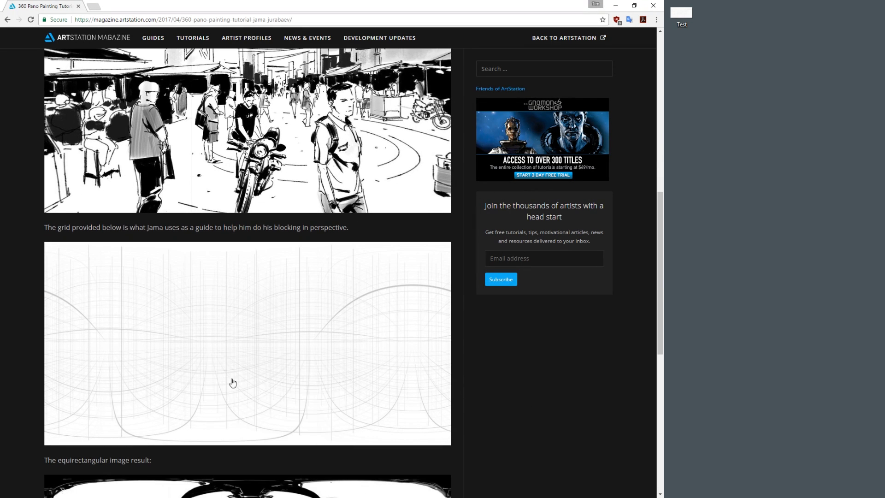
right_click(229, 346)
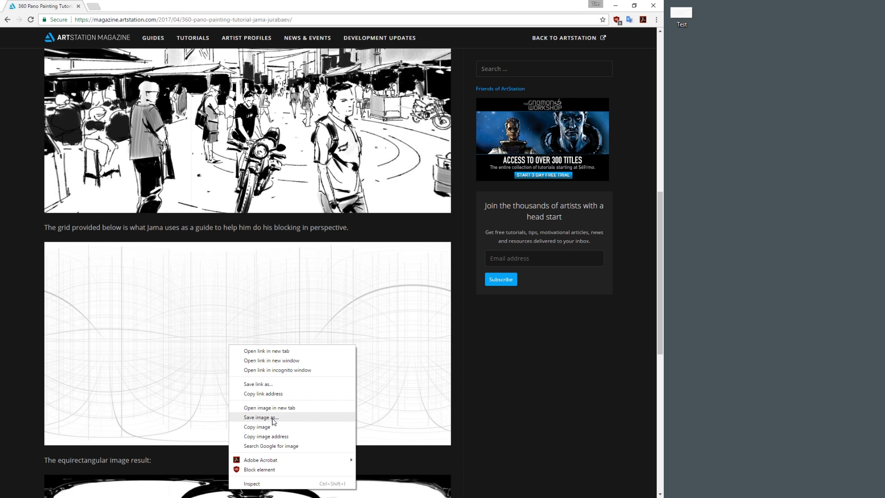
click(542, 358)
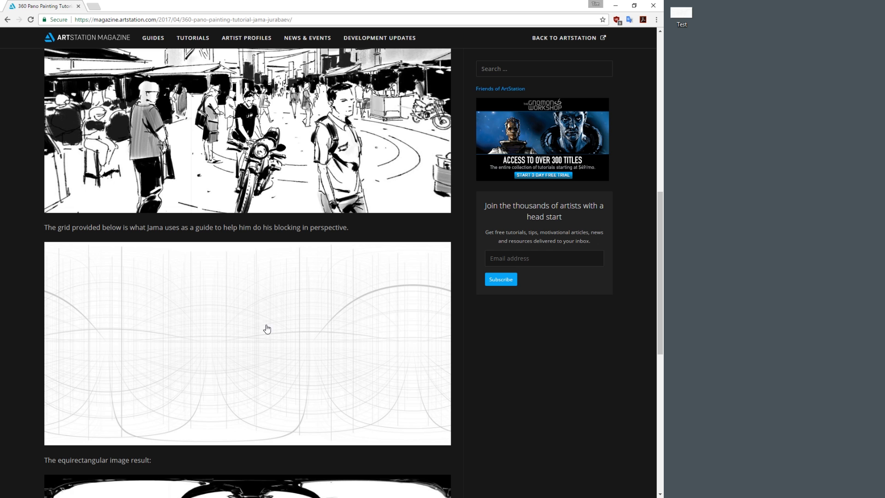
Step: Switch back to Photoshop and close the panorama document without saving it
drag(118, 10, 884, 43)
click(287, 105)
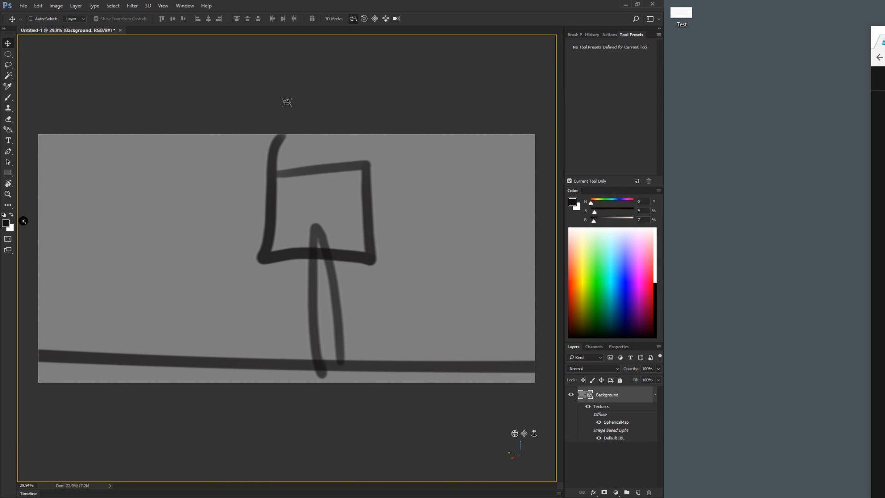
click(121, 30)
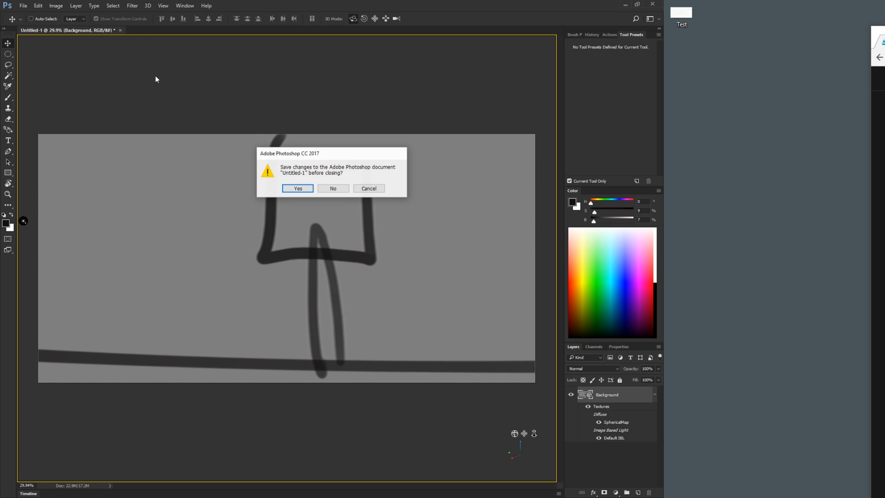
click(338, 186)
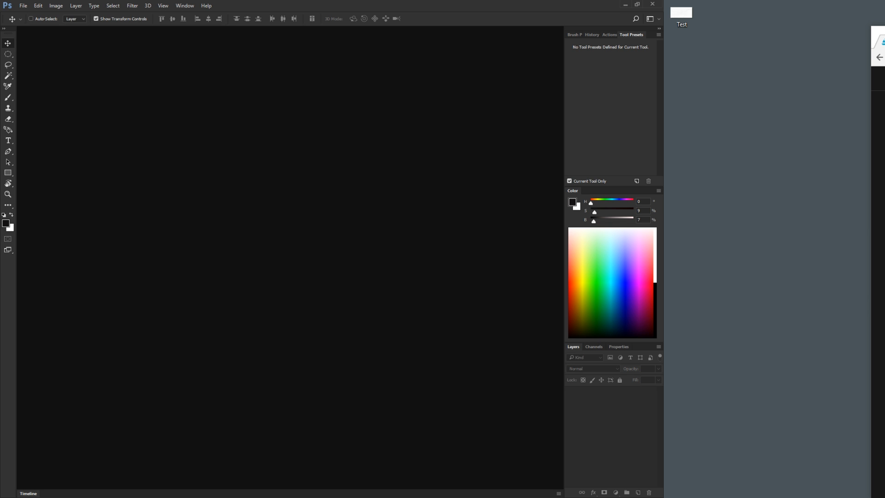
click(22, 5)
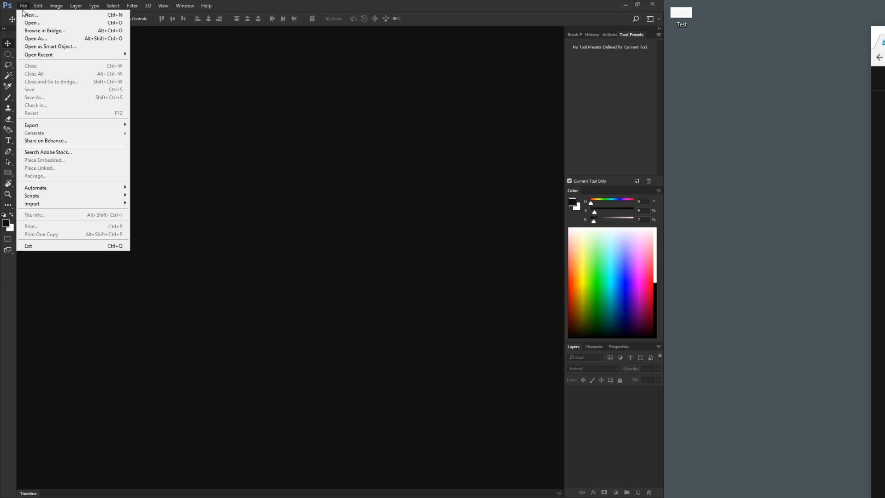
click(32, 15)
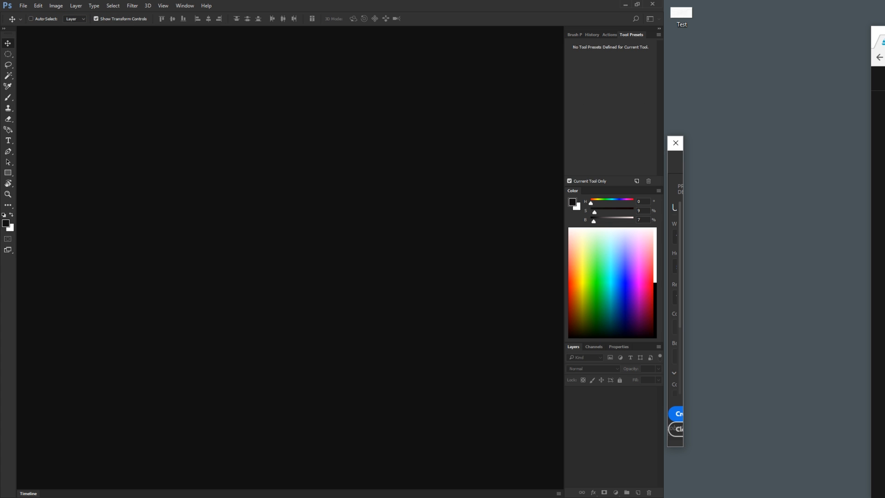
click(675, 143)
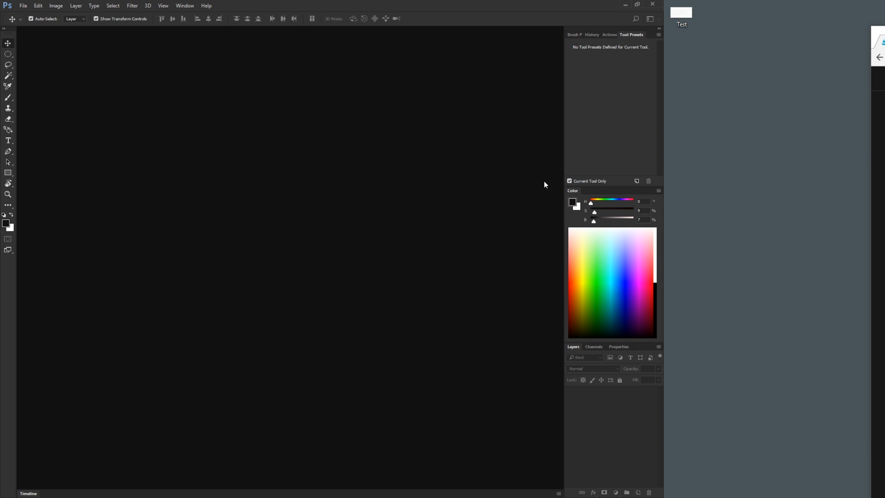
key(ctrl+n)
drag(884, 140, 323, 124)
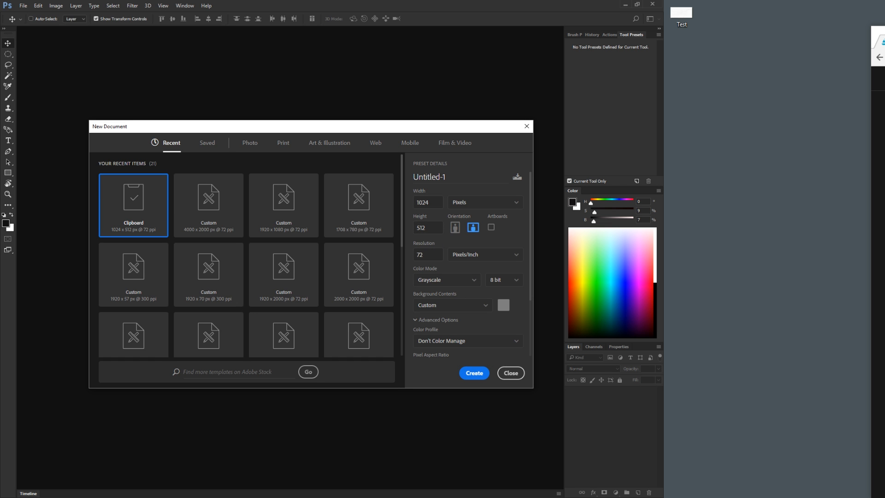
Step: Enlarge the perspective grid in the browser article, copy the full-size image, and return to Photoshop with the new-document setup closed
drag(878, 35, 114, 20)
click(343, 233)
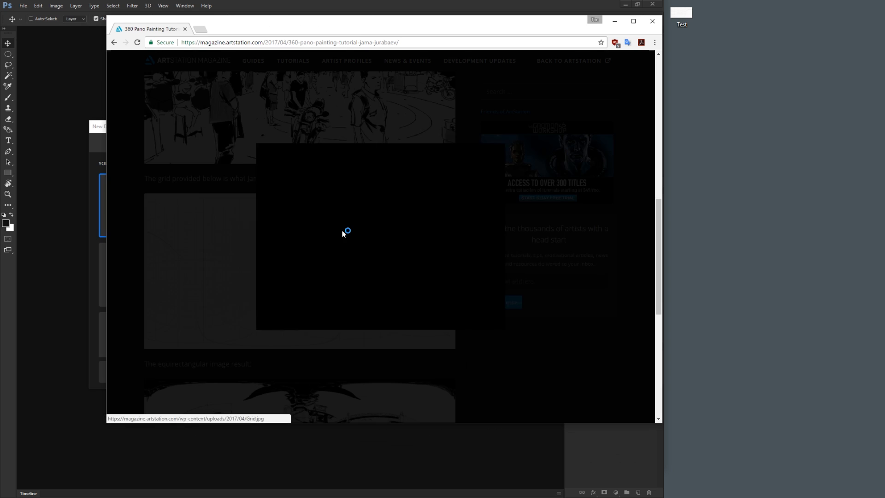
right_click(344, 232)
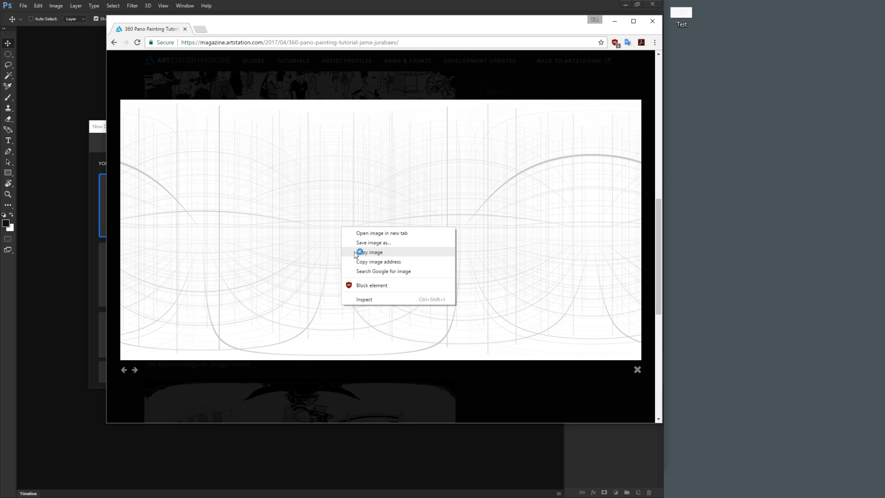
click(356, 253)
drag(308, 29, 883, 94)
click(502, 368)
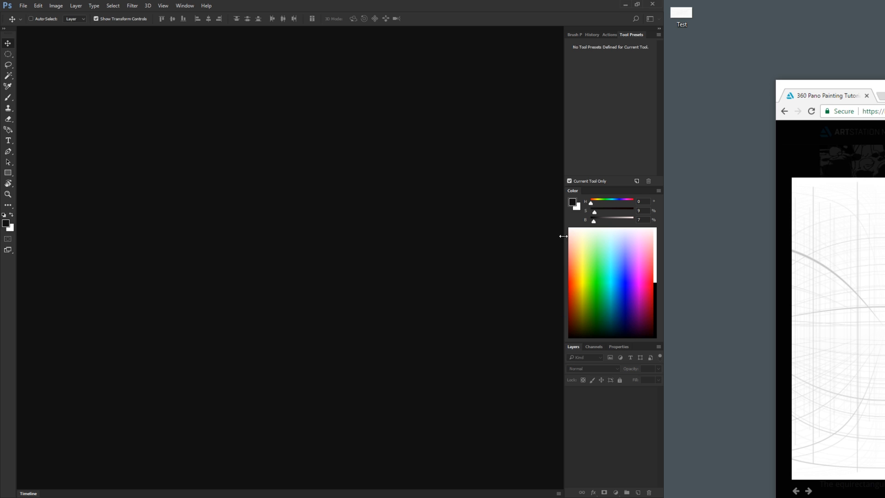
Step: Create a new 4000 x 2000 pixel RGB document at 72 ppi with a custom gray background
key(ctrl+n)
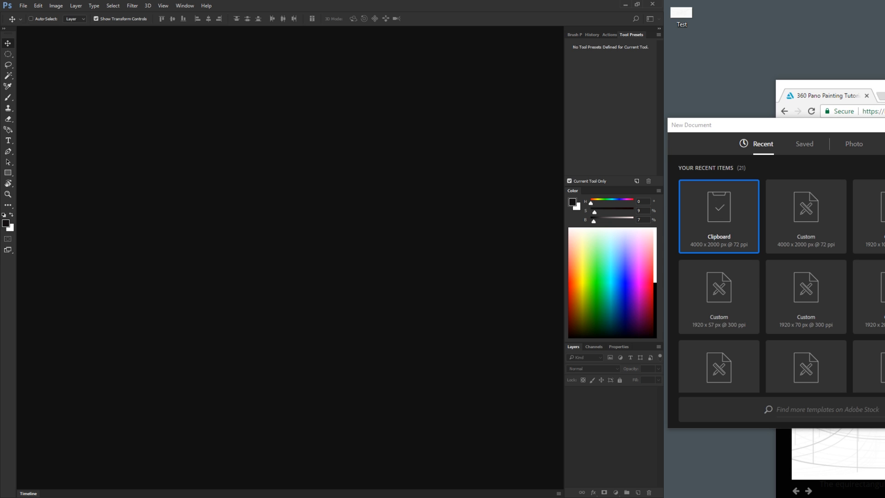
drag(832, 125, 234, 131)
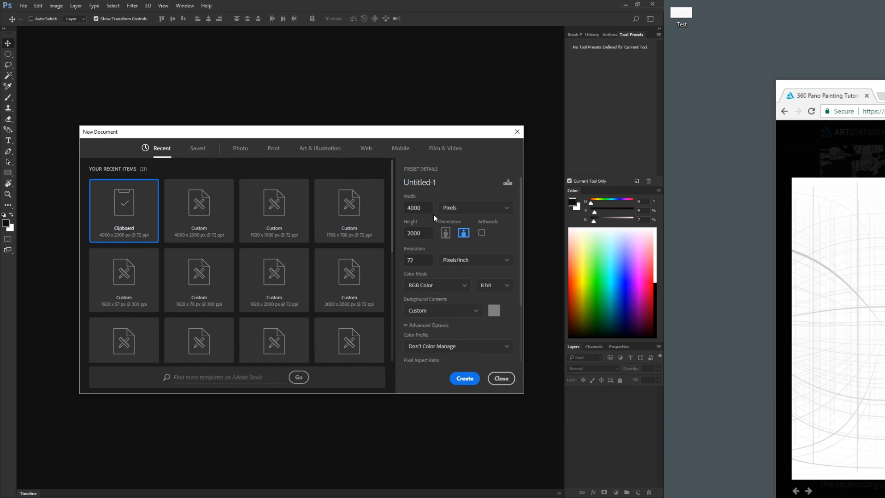
click(415, 208)
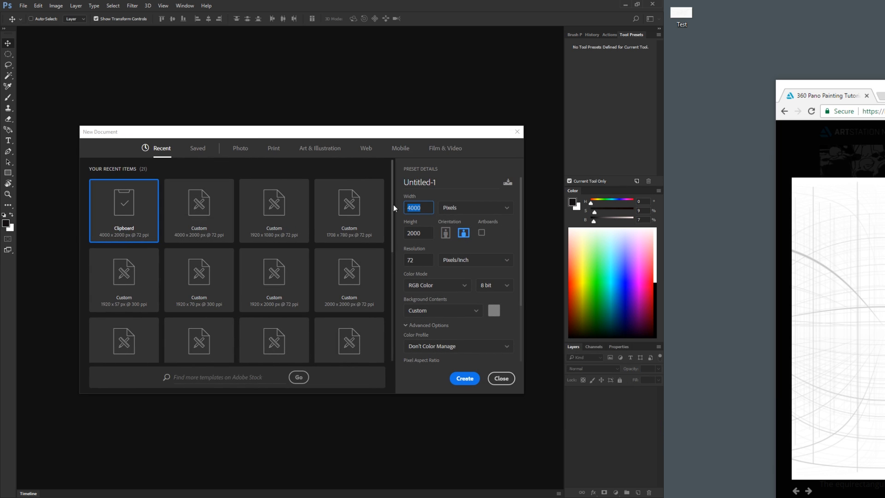
click(465, 379)
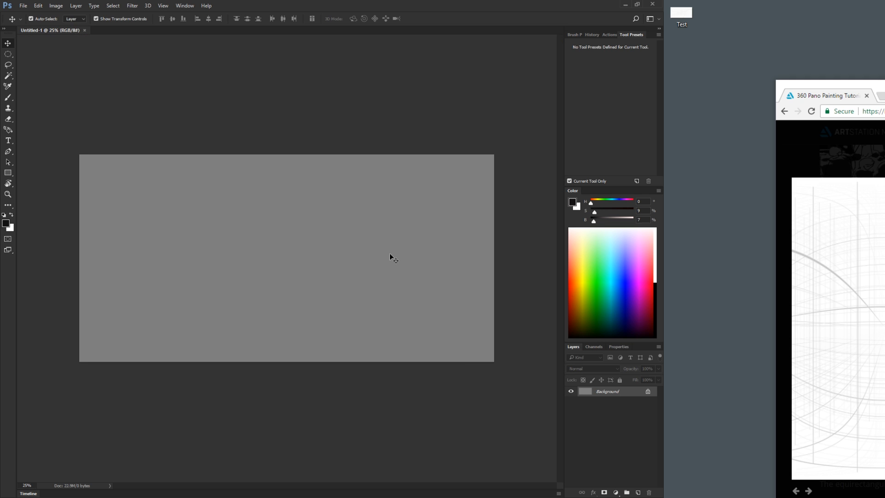
Step: Paste the copied perspective grid as a layer above the gray background and select that grid layer
key(ctrl+v)
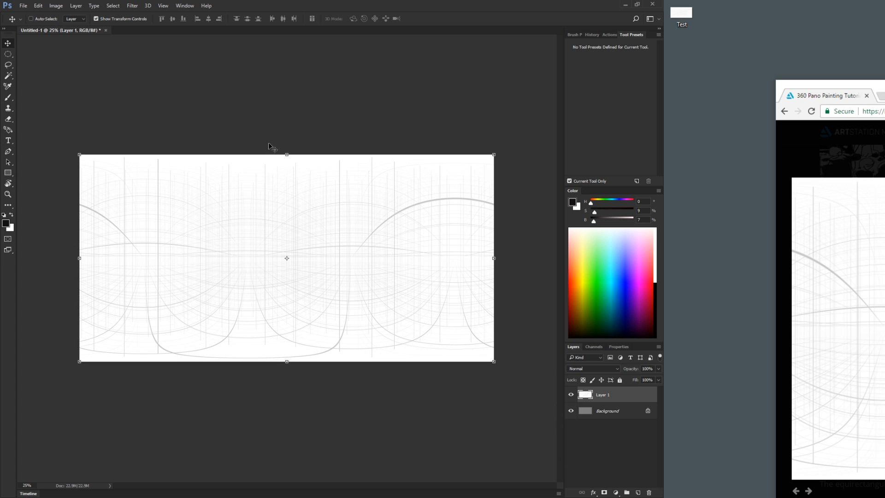
key(alt+bracketleft)
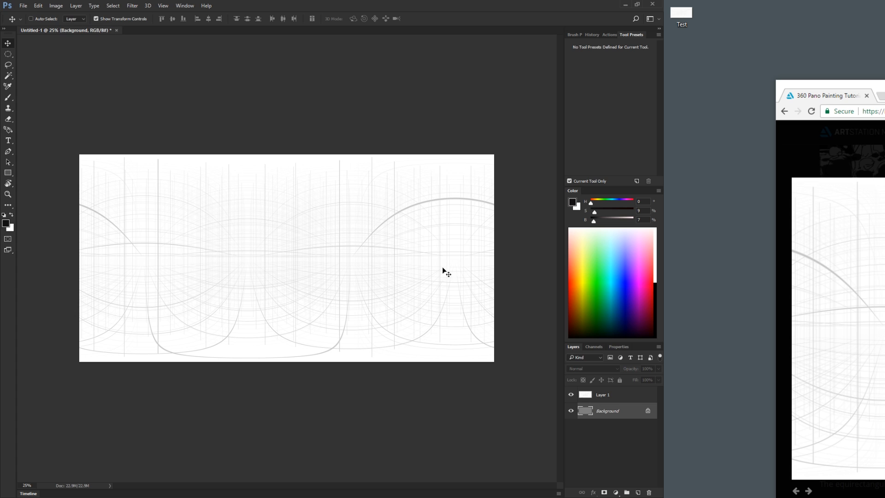
click(591, 394)
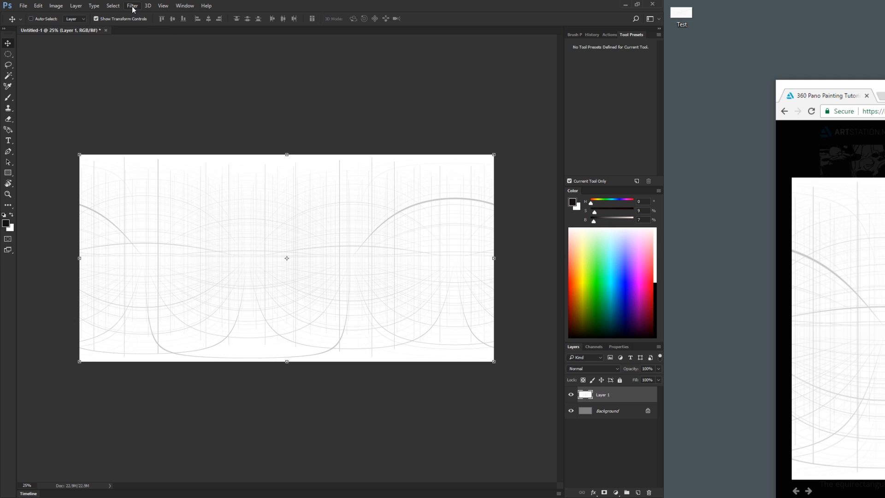
Step: Create a Spherical Panorama mesh from the perspective grid layer and look around inside the resulting 3D scene
click(147, 6)
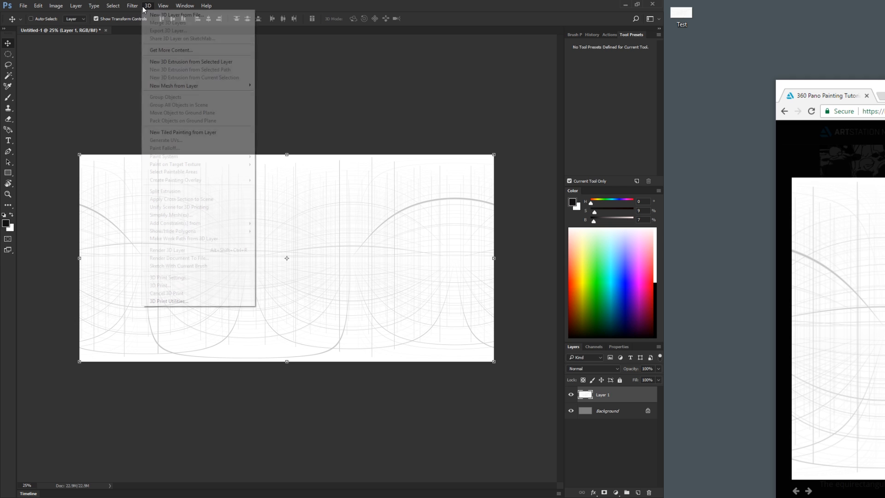
mouse_move(168, 88)
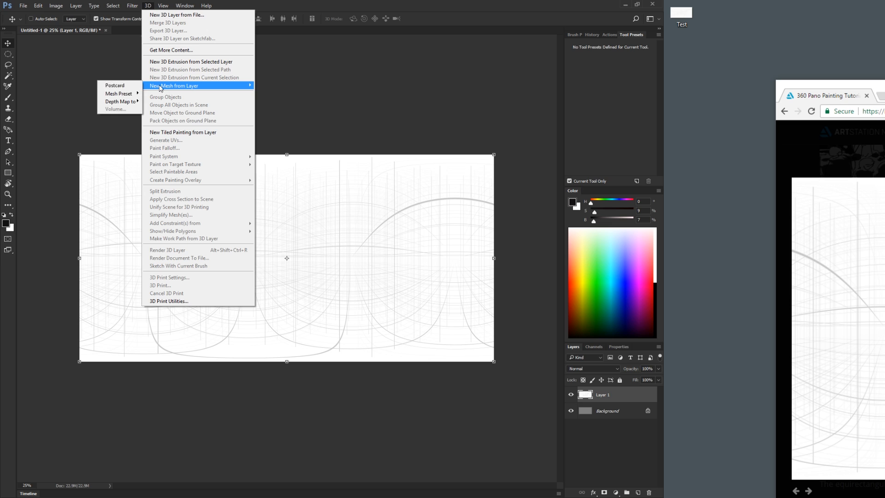
mouse_move(128, 97)
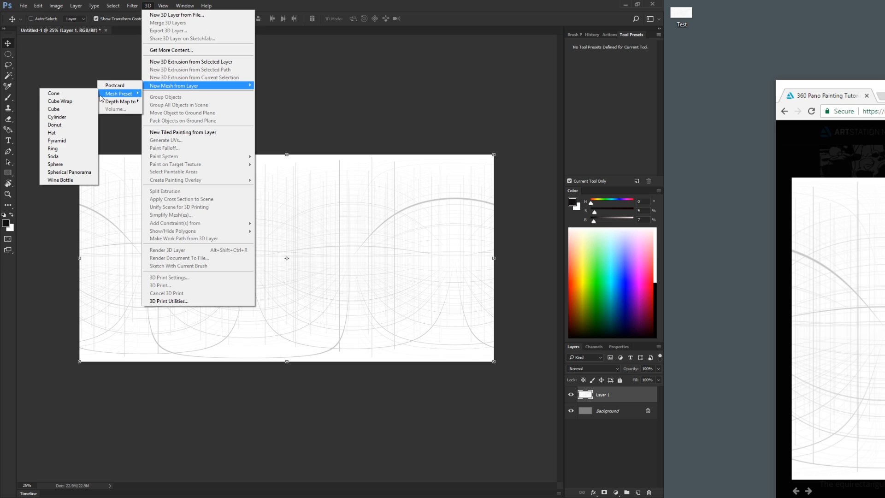
click(67, 171)
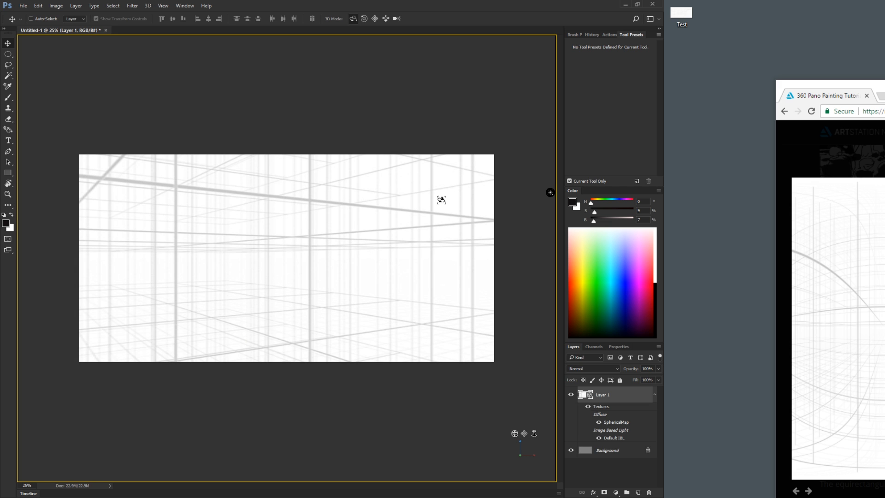
drag(356, 203, 217, 275)
drag(162, 224, 422, 219)
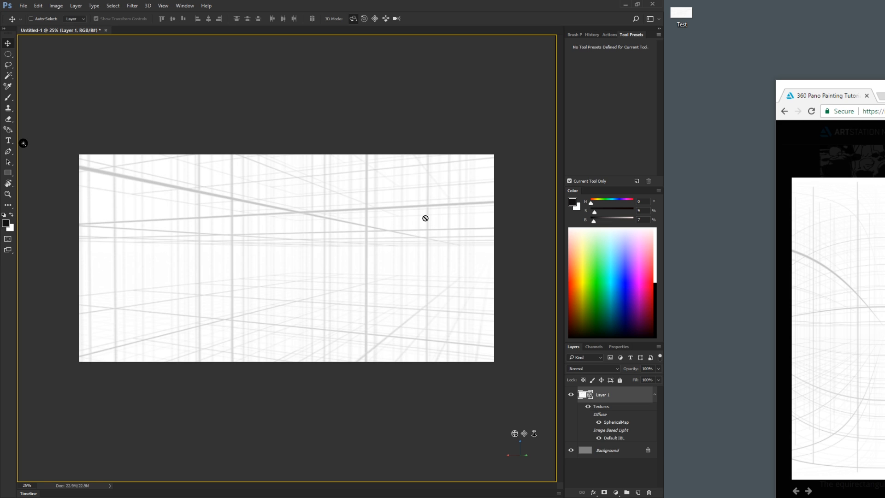
drag(385, 217, 332, 228)
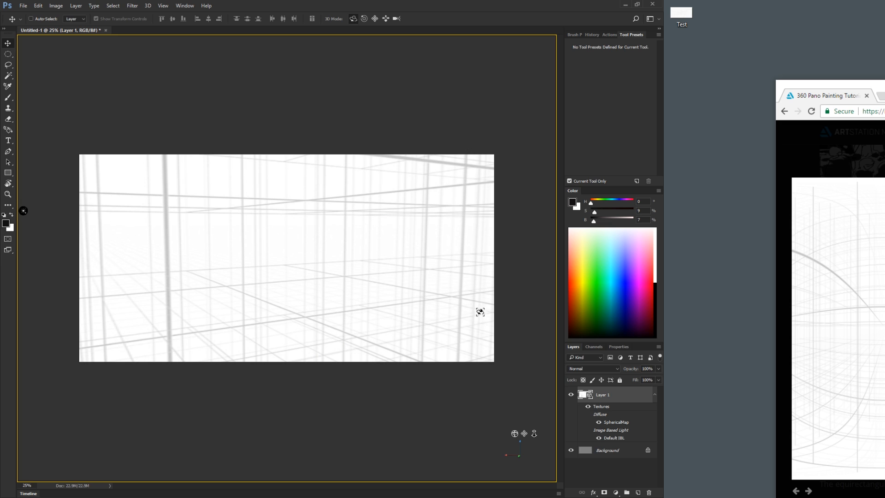
Step: Switch to a saved custom workspace that shows the 3D scene list, object properties and history
click(658, 19)
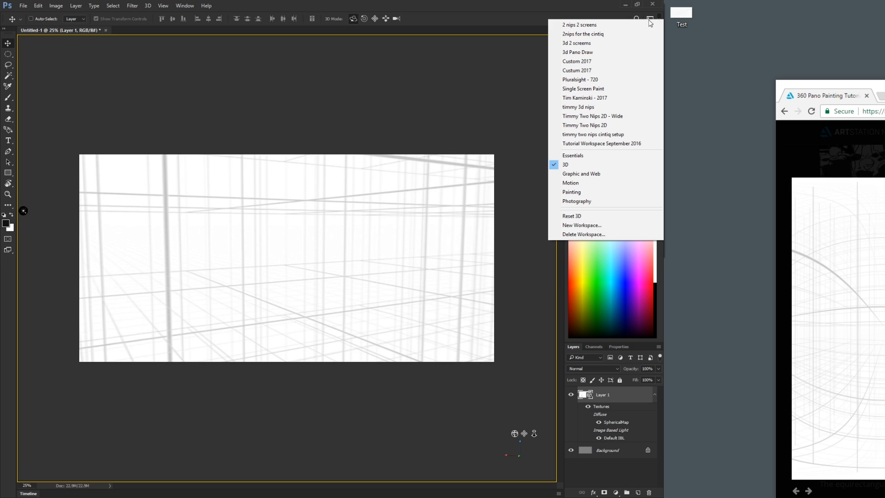
click(598, 36)
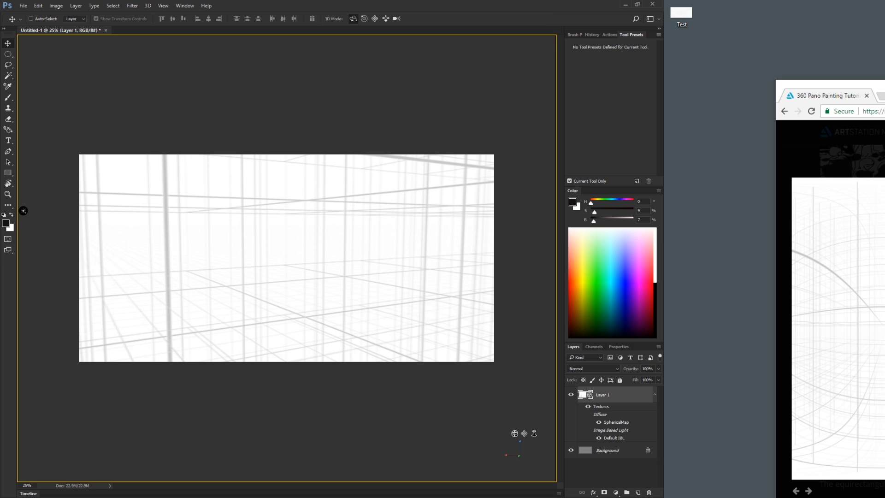
click(660, 19)
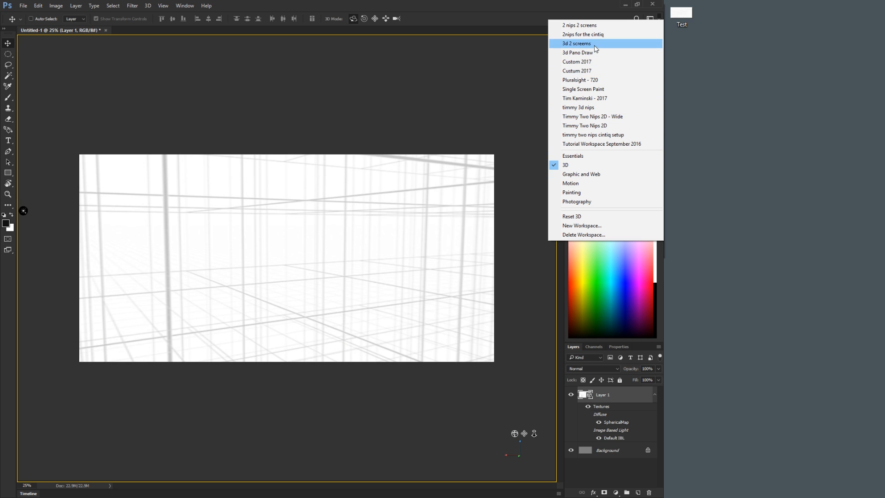
click(587, 72)
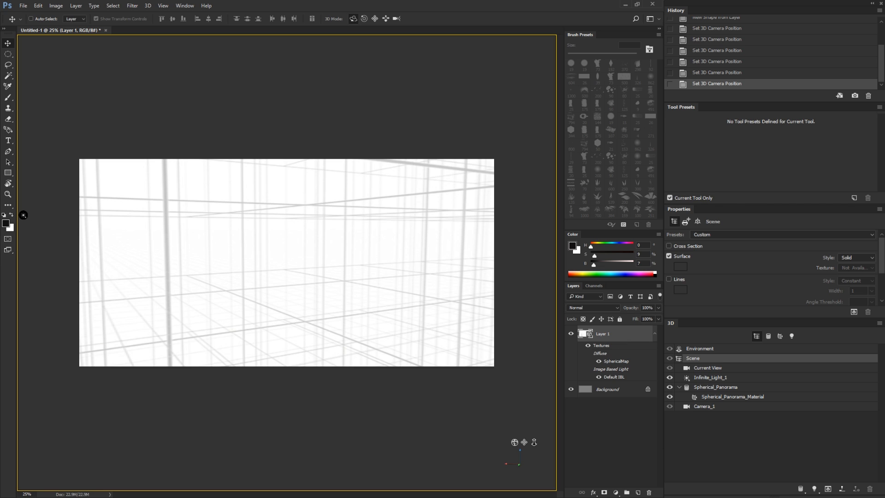
Step: Inspect the properties of the Spherical_Panorama mesh and its material, and check which panels are available
click(22, 215)
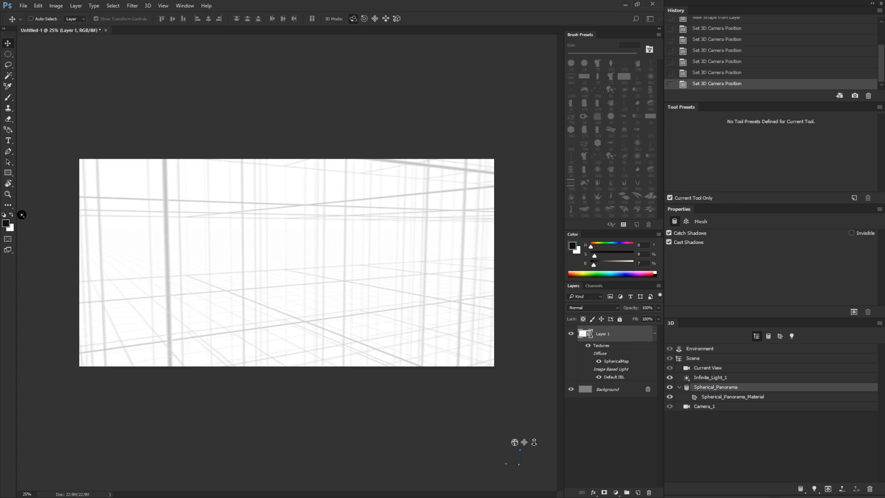
click(732, 397)
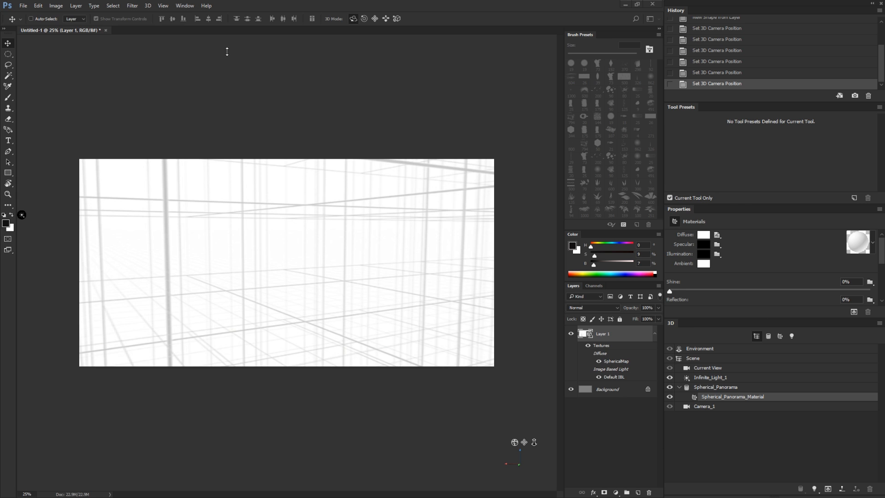
click(184, 5)
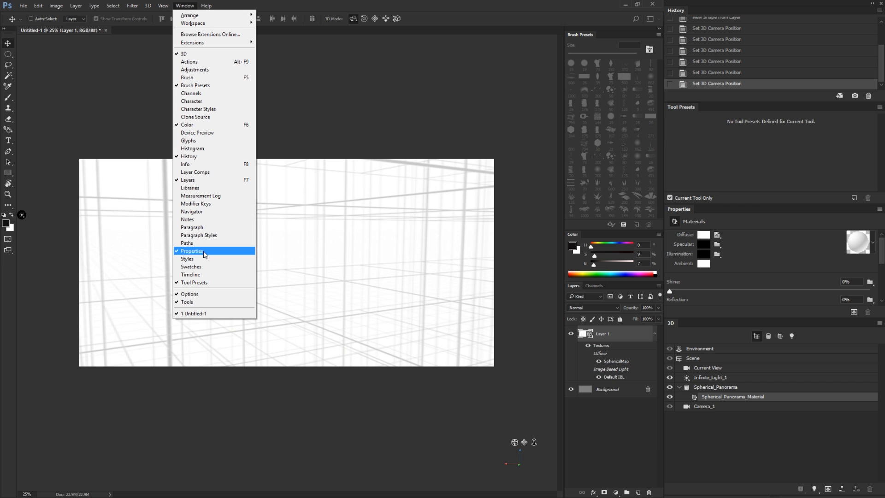
click(344, 107)
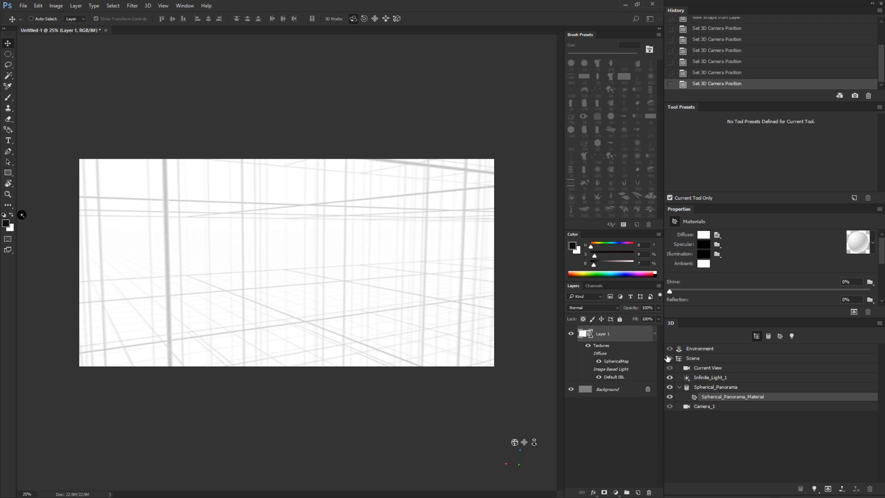
Step: Select the Spherical_Panorama mesh and rotate it to face another part of the grid
click(705, 389)
click(696, 399)
click(246, 275)
drag(305, 268, 258, 259)
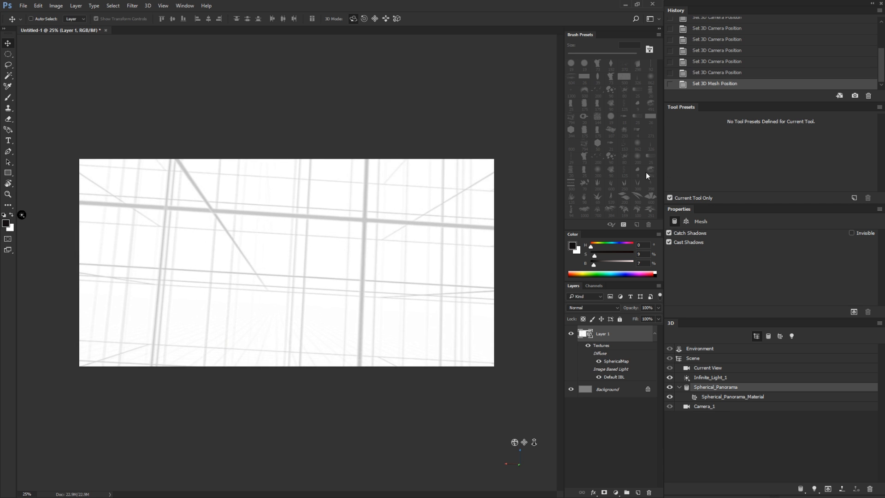
Step: Open the diffuse texture of Spherical_Panorama_Material for editing as a flat document
click(710, 399)
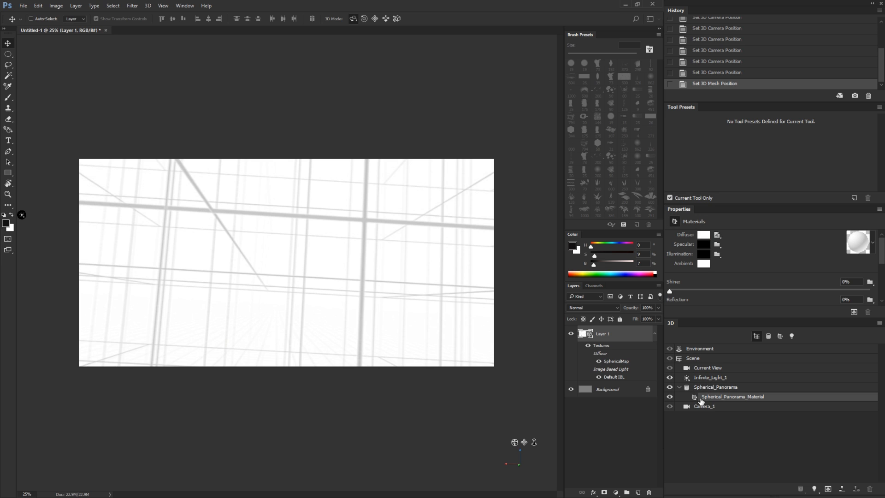
double_click(753, 399)
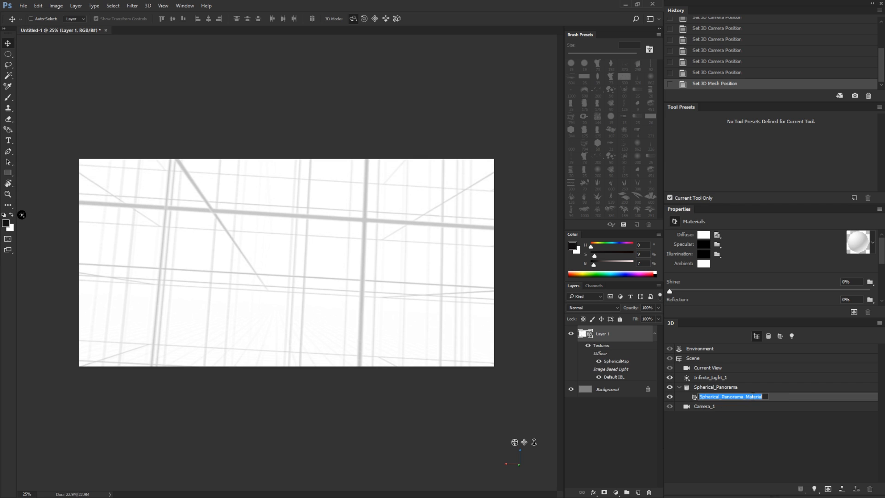
click(778, 397)
click(717, 244)
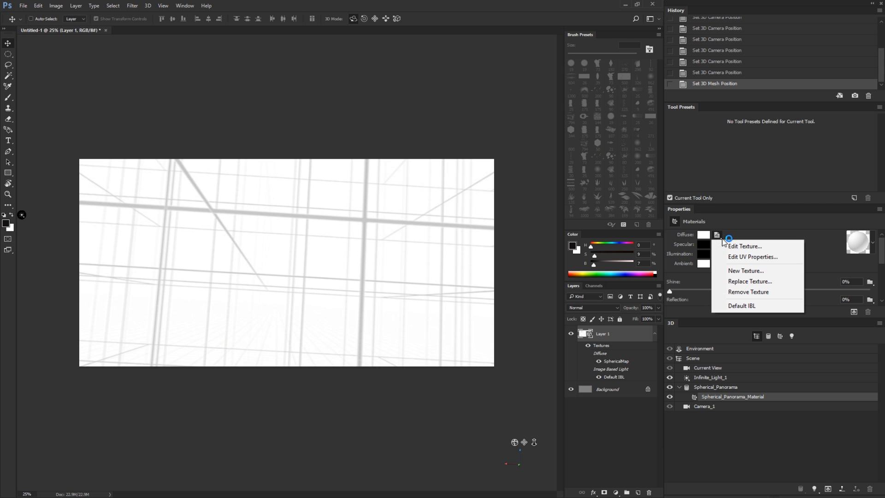
click(732, 246)
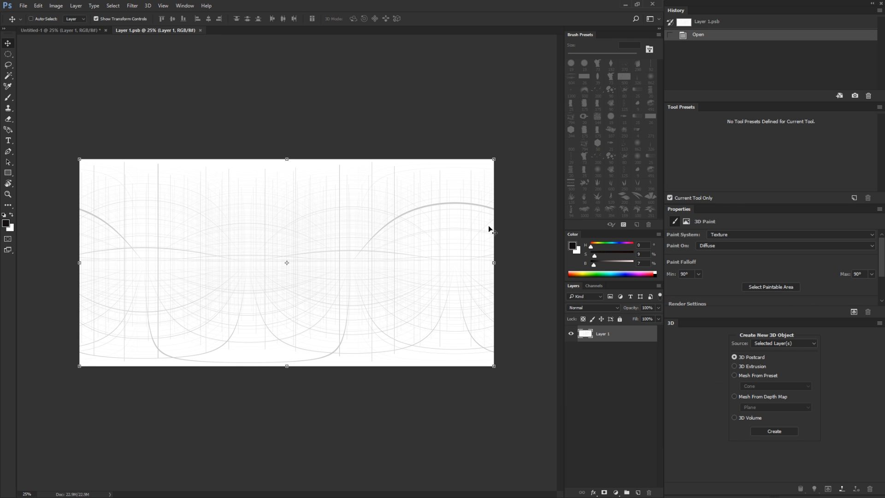
Step: Save the flat texture document, return to the 3D panorama document and rotate the mesh
key(z)
mouse_move(292, 258)
mouse_down()
mouse_move(316, 253)
mouse_move(299, 257)
mouse_up()
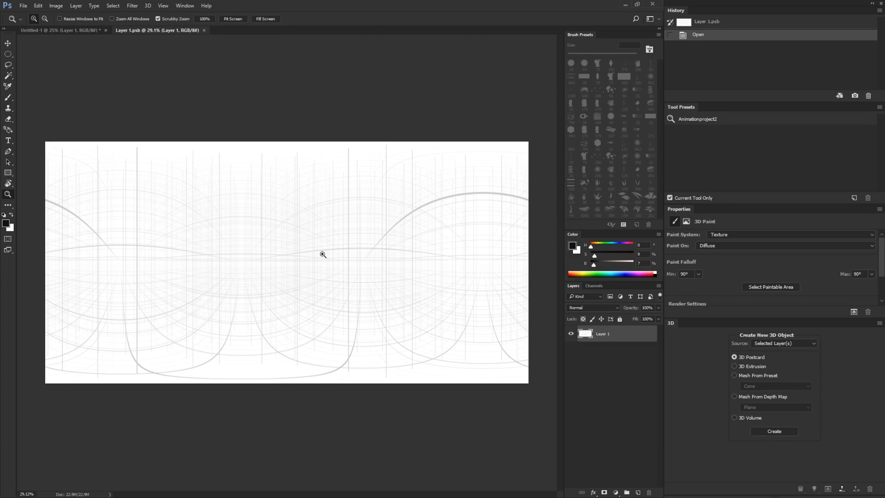
key(ctrl+s)
click(80, 30)
drag(284, 234, 204, 59)
key(v)
click(345, 223)
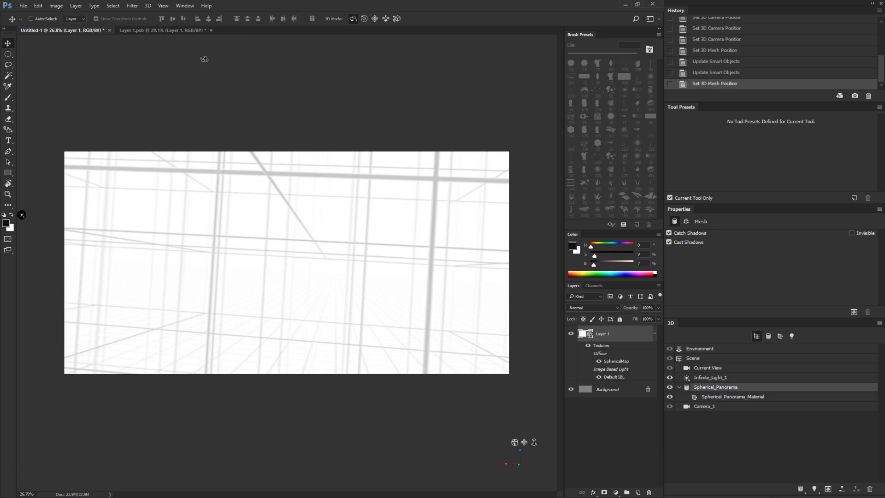
Step: Compare the flat texture document with the 3D panorama, turning the panorama mesh slightly
click(151, 31)
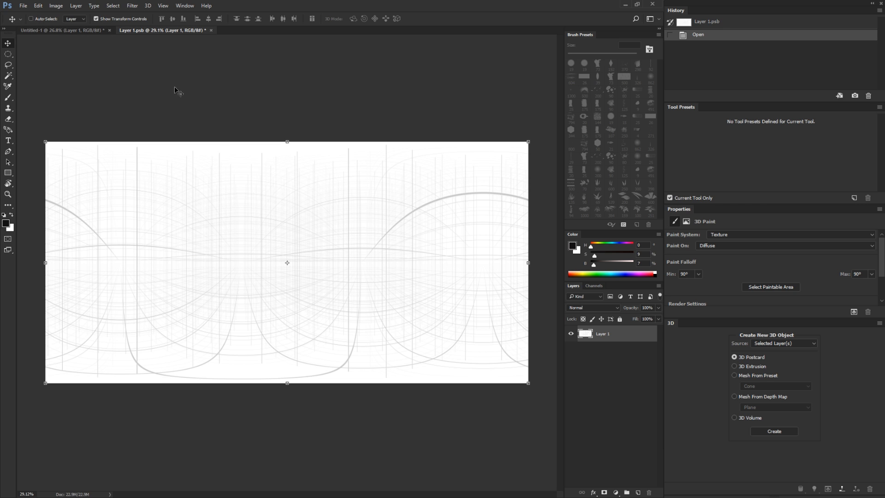
click(76, 30)
click(352, 211)
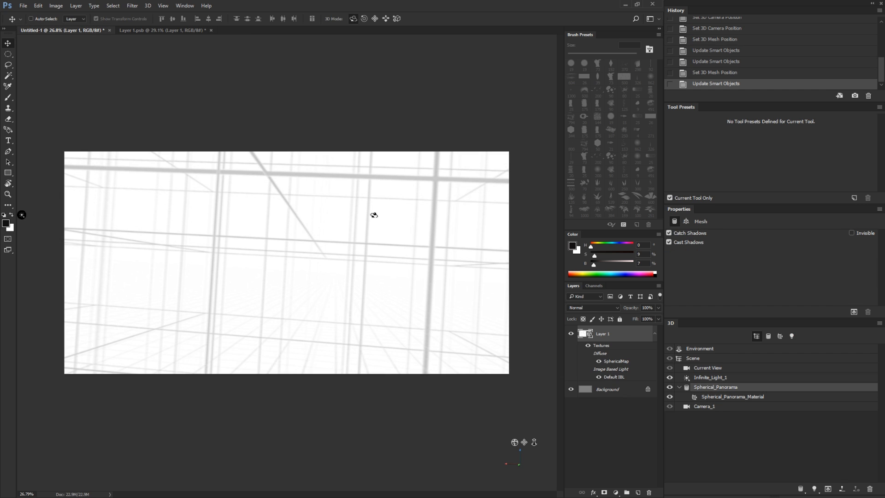
mouse_move(377, 217)
mouse_down()
mouse_move(350, 219)
mouse_move(389, 219)
mouse_up()
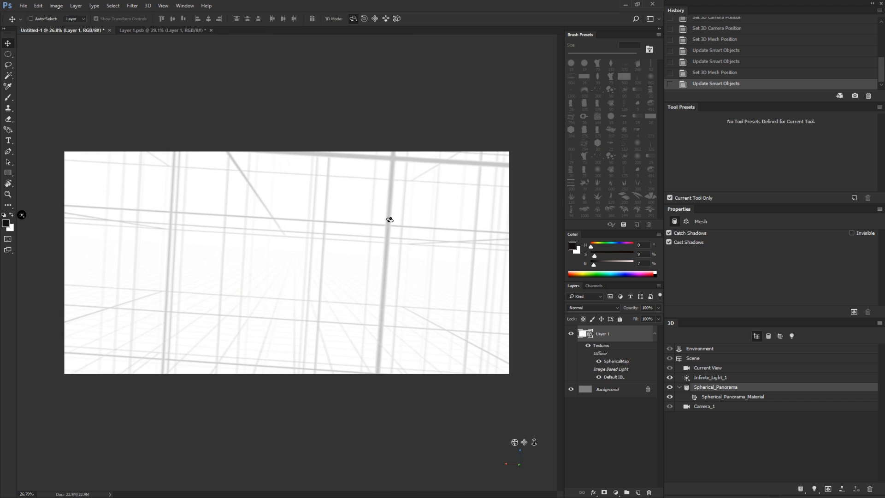
Step: Add a new empty layer above the grid in the Layer 1.psb texture document
click(166, 29)
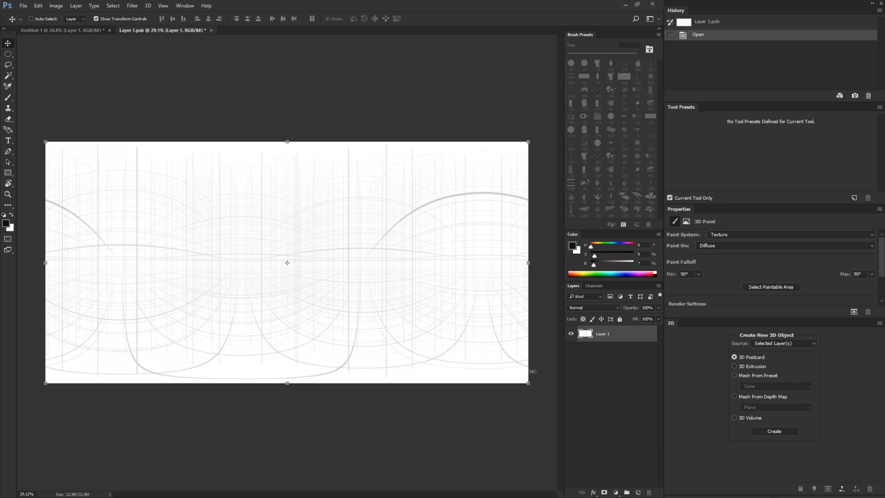
click(639, 491)
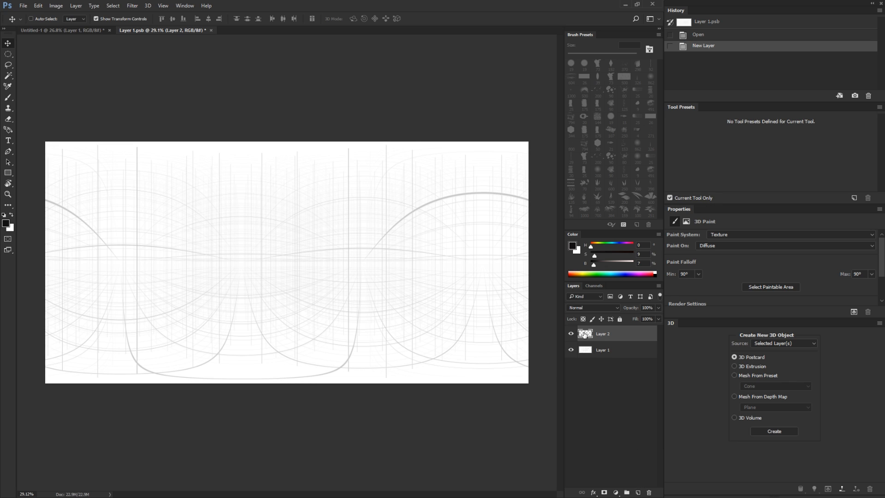
key(g)
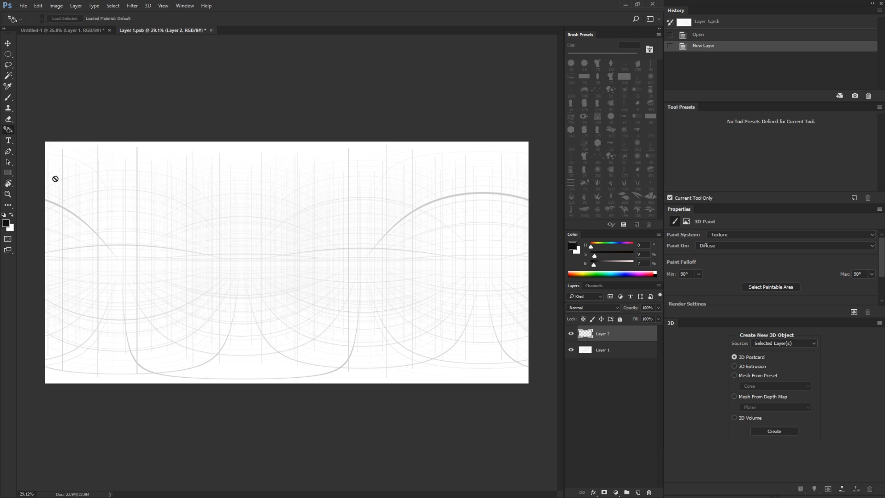
click(655, 18)
click(615, 73)
key(m)
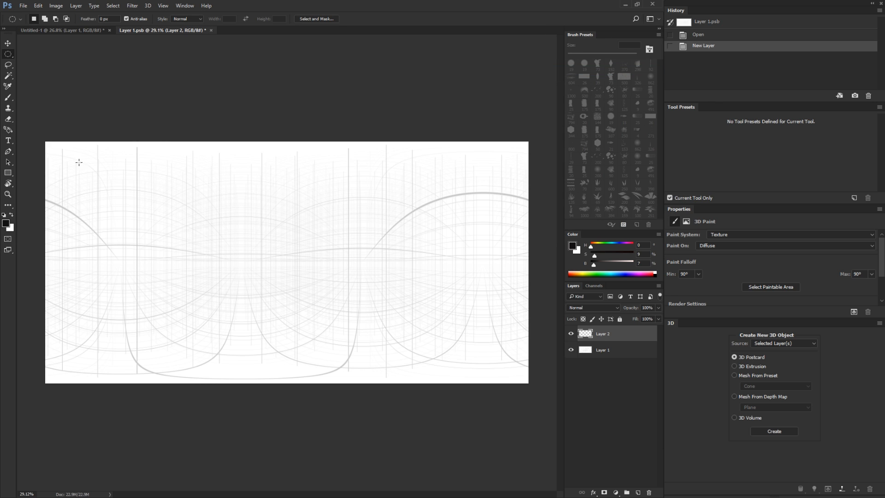
drag(40, 134, 431, 356)
click(362, 330)
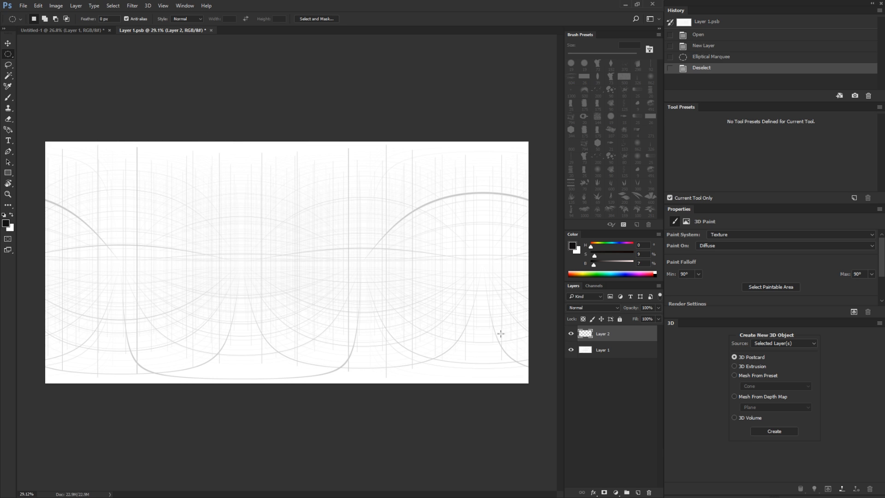
Step: Activate the Brush tool and set its foreground color to neutral gray #6c6c6c
key(b)
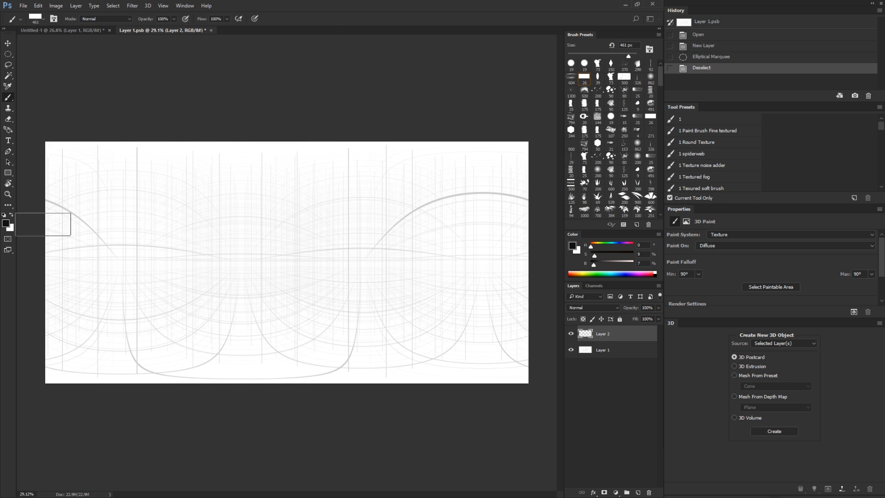
click(6, 224)
drag(360, 181, 337, 192)
click(508, 132)
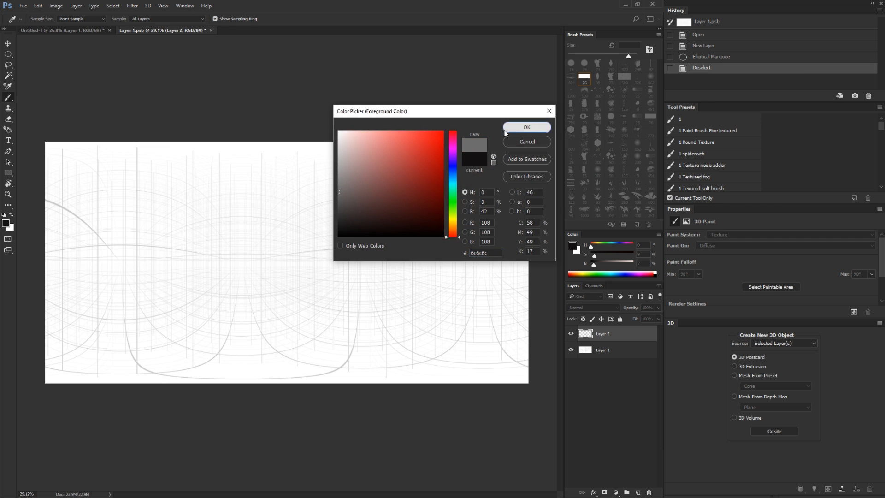
Step: Paint the whole new layer gray with a 975 px brush and move it beneath the grid layer
mouse_move(429, 214)
mouse_down()
mouse_move(465, 219)
mouse_move(466, 403)
mouse_move(437, 206)
mouse_move(392, 129)
mouse_move(348, 324)
mouse_move(320, 387)
mouse_move(292, 273)
mouse_move(276, 113)
mouse_move(409, 166)
mouse_move(385, 178)
mouse_move(318, 143)
mouse_up()
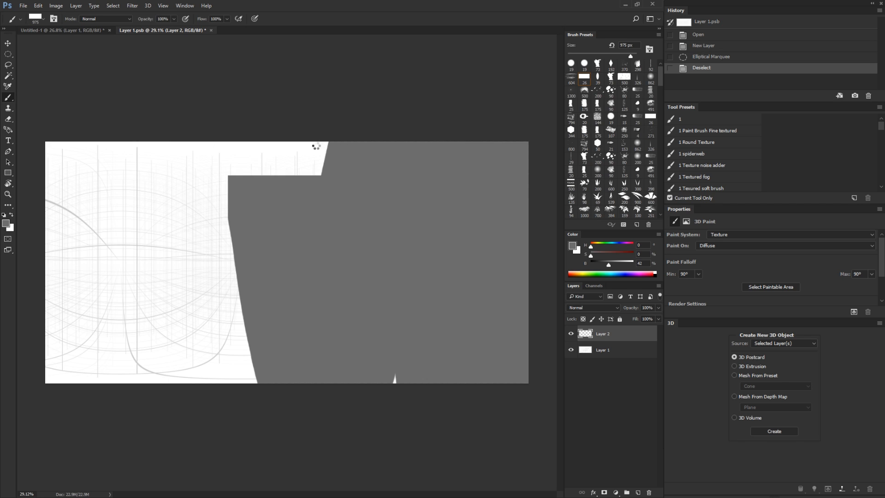
mouse_move(211, 142)
mouse_down()
mouse_move(200, 416)
mouse_move(215, 417)
mouse_move(371, 340)
mouse_move(385, 349)
mouse_move(358, 419)
mouse_up()
drag(130, 377, 140, 145)
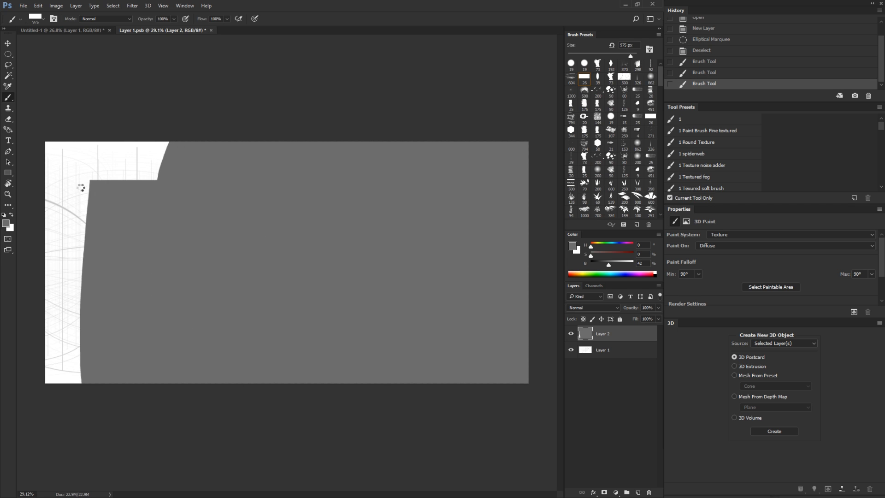
drag(81, 188, 82, 431)
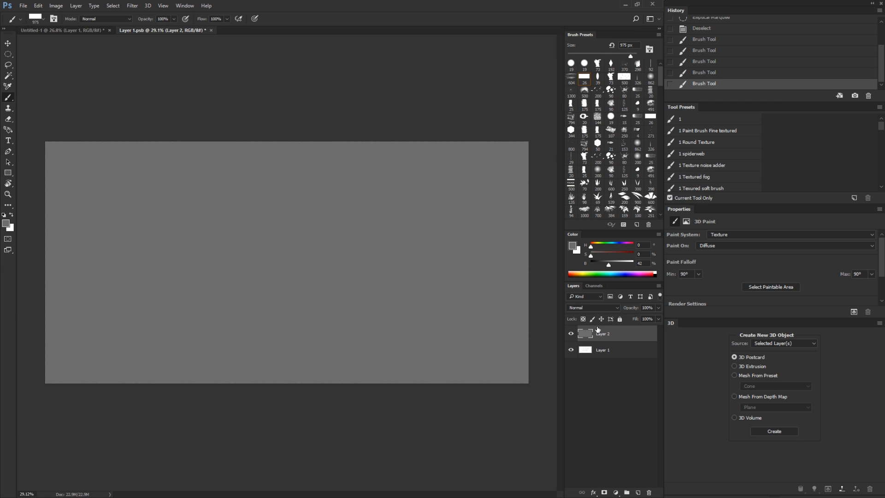
drag(587, 337, 589, 360)
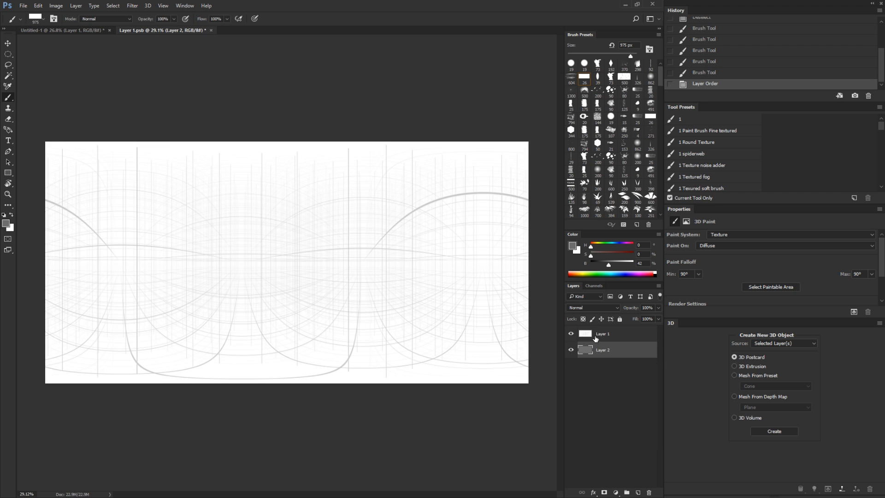
Step: Set the blending mode of the Layer 1 grid layer in the flat texture to Multiply
click(585, 337)
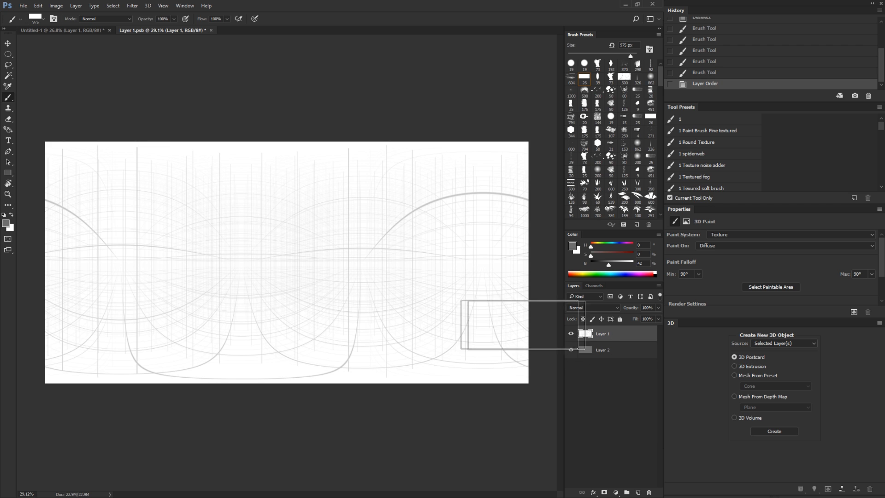
click(588, 307)
click(580, 334)
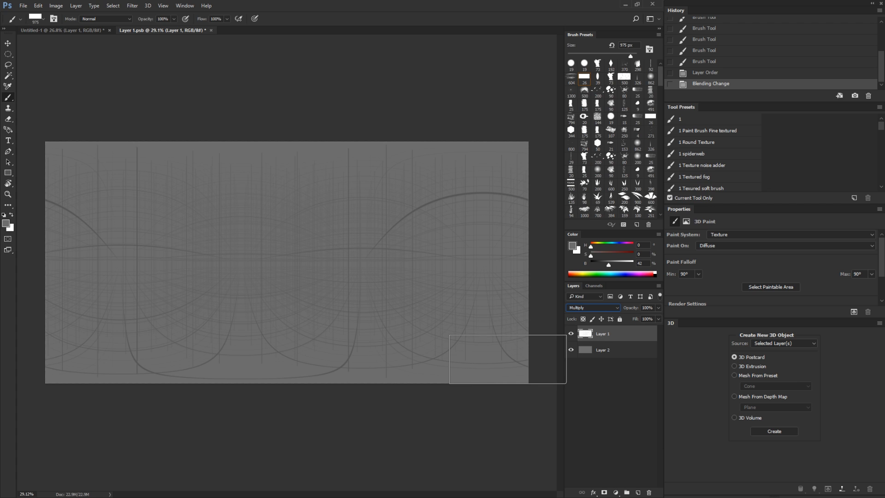
Step: Switch to the 3D panorama and turn the mesh to check the grid over the gray base
click(85, 33)
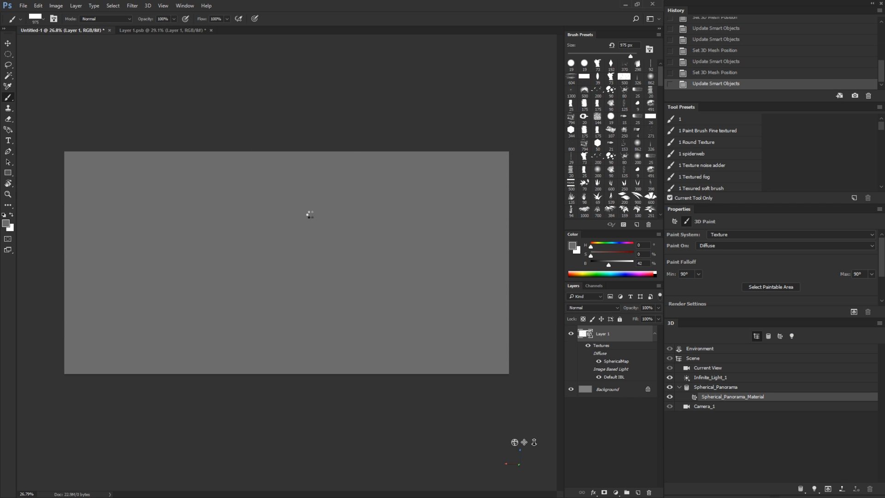
key(v)
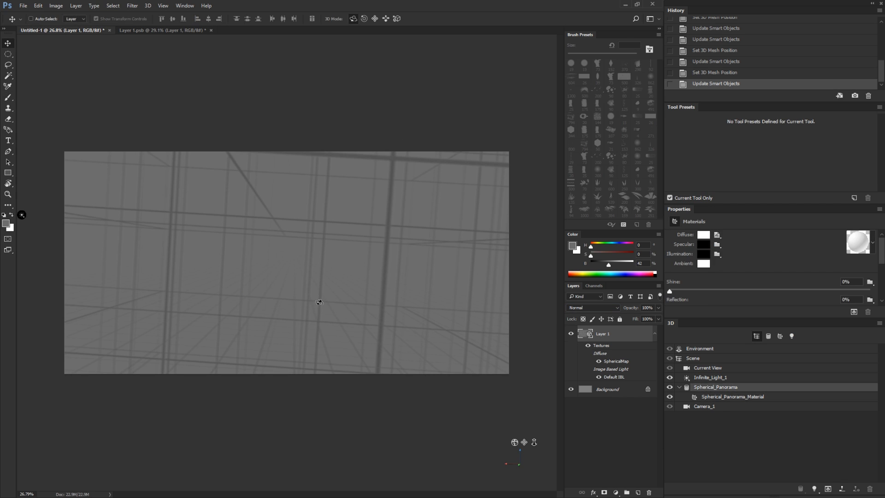
drag(363, 283, 349, 248)
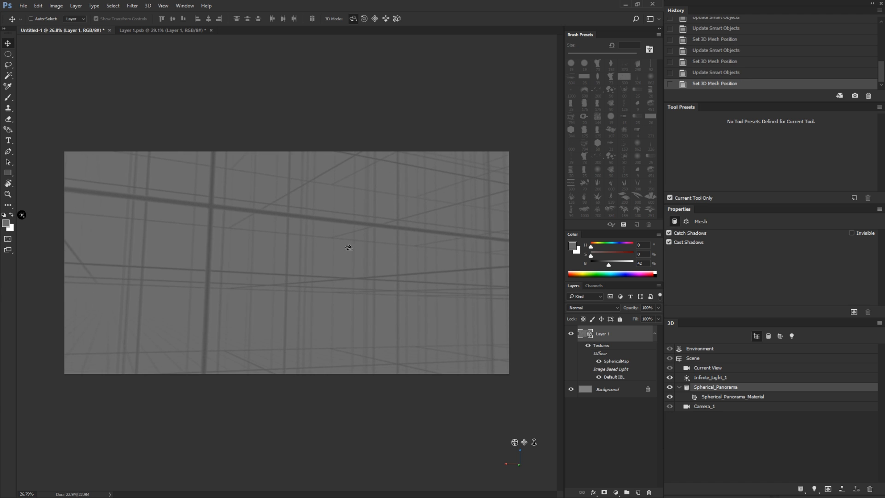
Step: In the Layer 1.psb texture, reduce the grid layer's opacity to 58% and lock both the grid layer and the gray layer
click(170, 31)
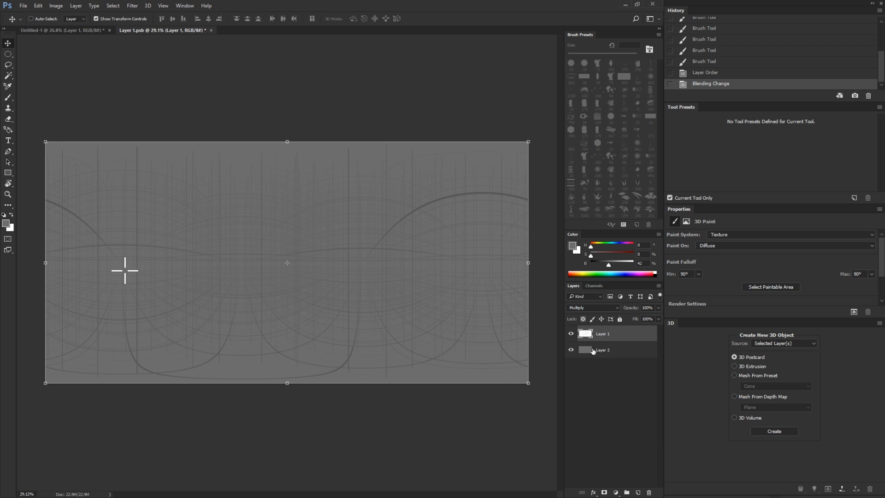
click(620, 320)
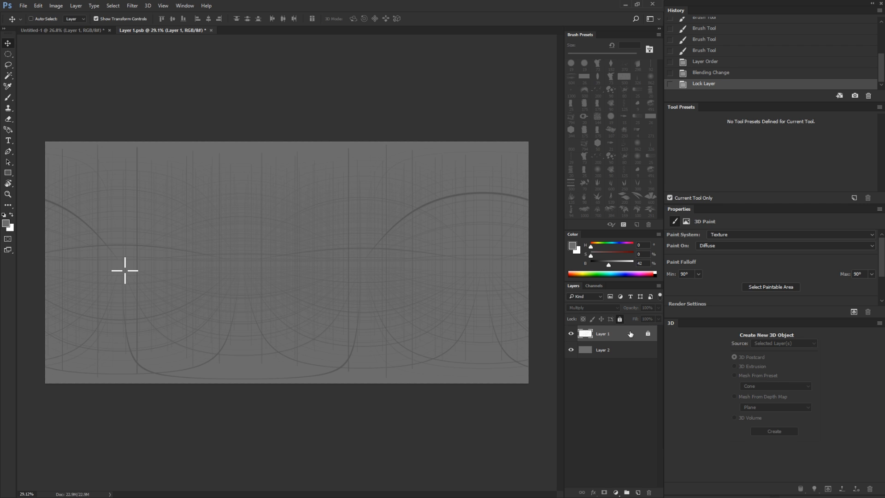
click(619, 320)
click(658, 308)
drag(659, 317, 641, 317)
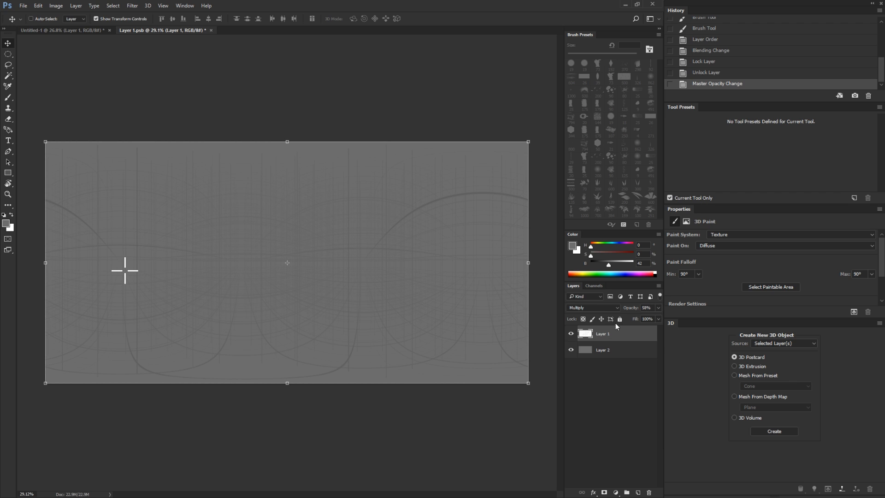
click(620, 319)
key(alt+bracketleft)
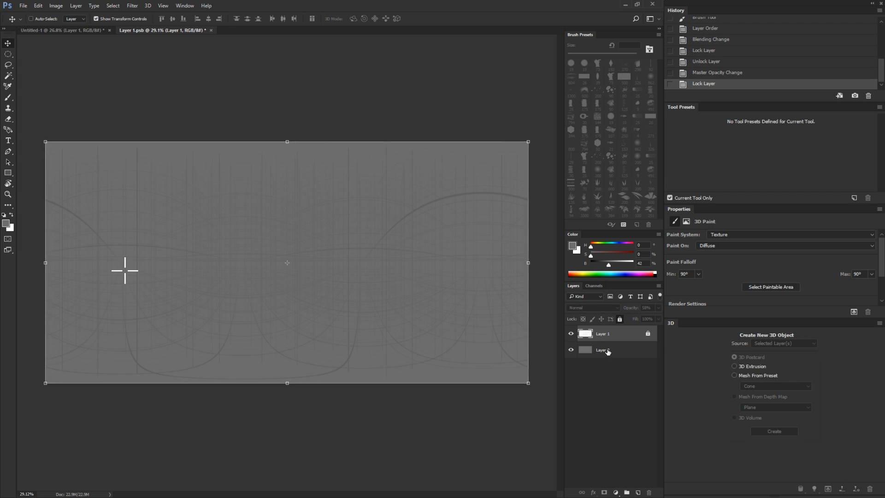
click(620, 320)
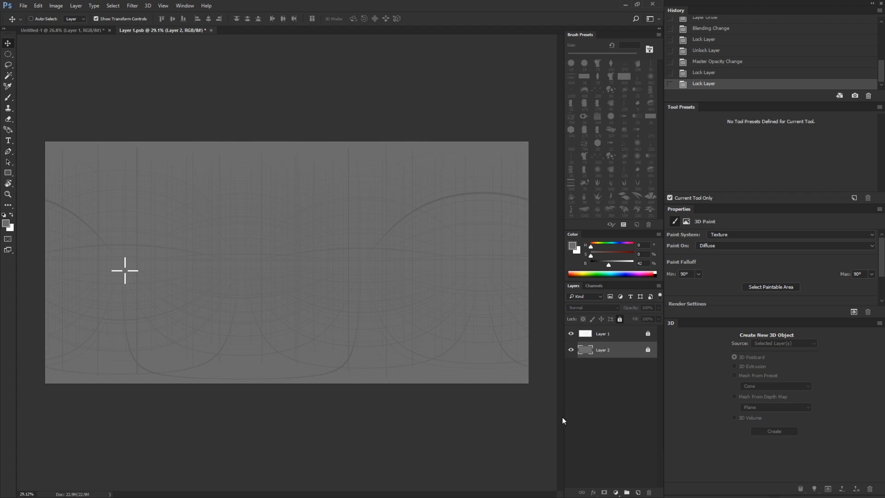
Step: Add a new layer above the grid named "draw" and choose the 19 px round brush
click(597, 336)
click(638, 492)
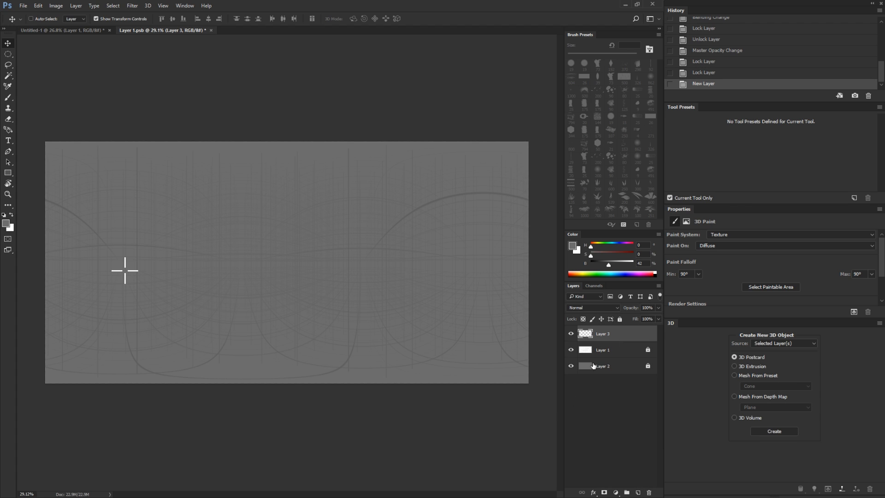
key(b)
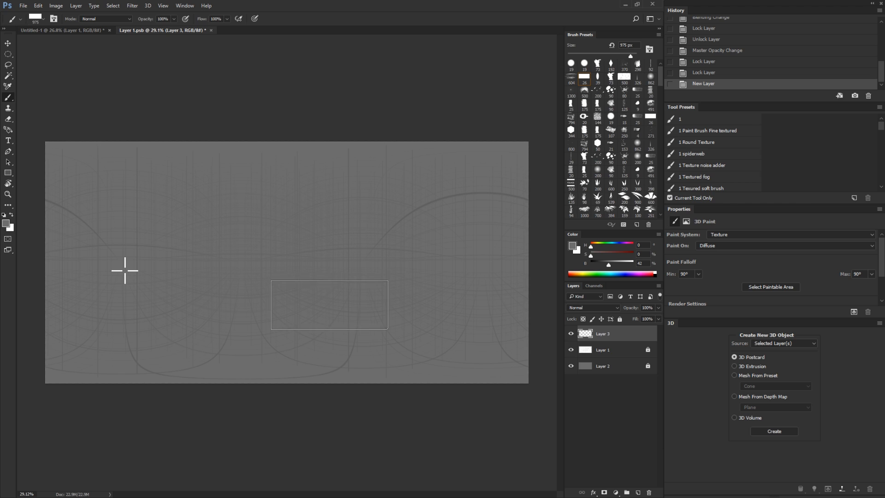
click(571, 65)
double_click(601, 334)
text(draw)
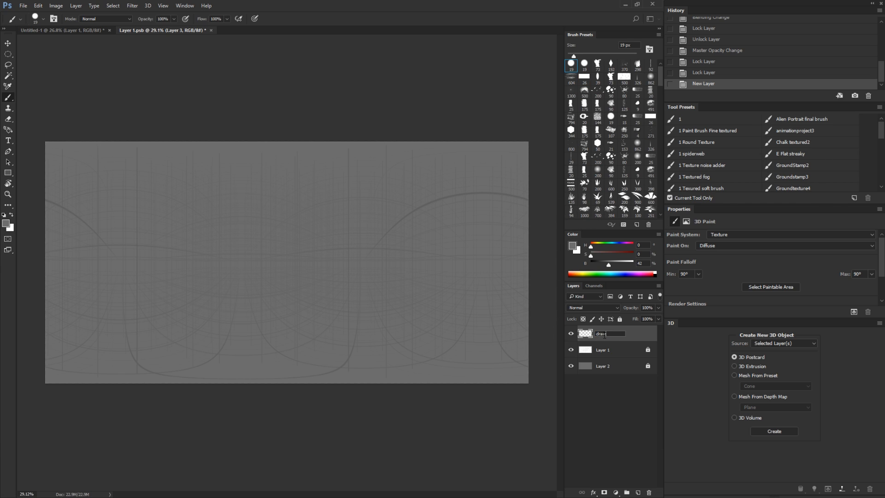
click(607, 338)
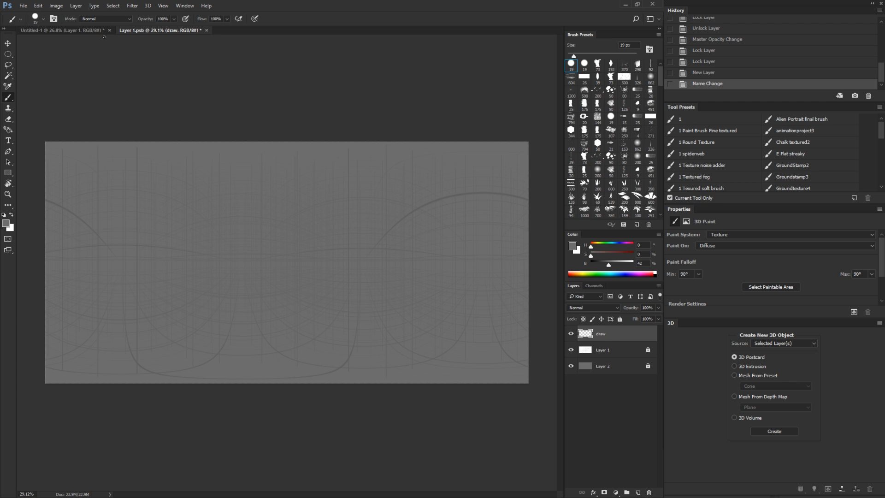
Step: In the 3D panorama, turn the mesh, set the brush color to black and paint two freehand test strokes
click(81, 31)
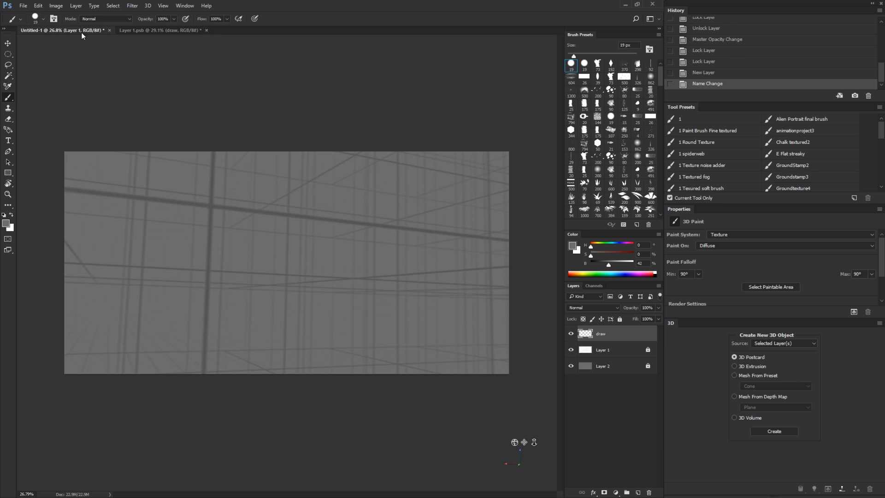
key(v)
click(362, 285)
drag(402, 282, 435, 288)
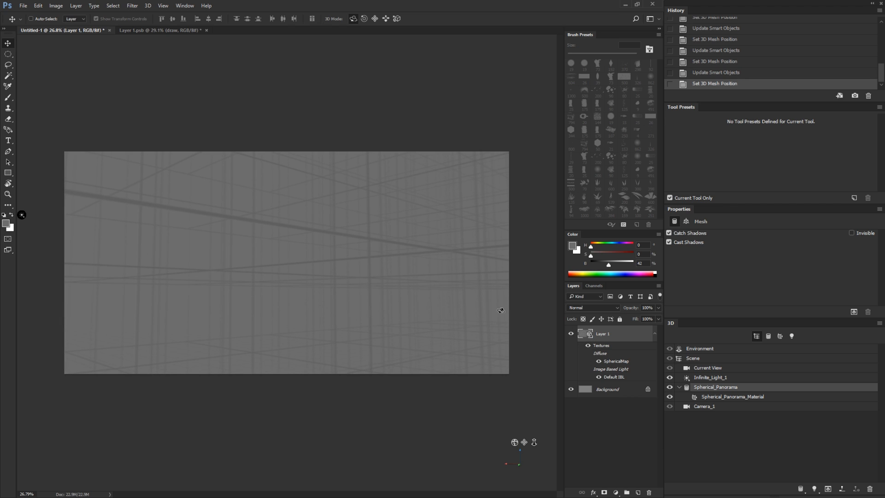
key(b)
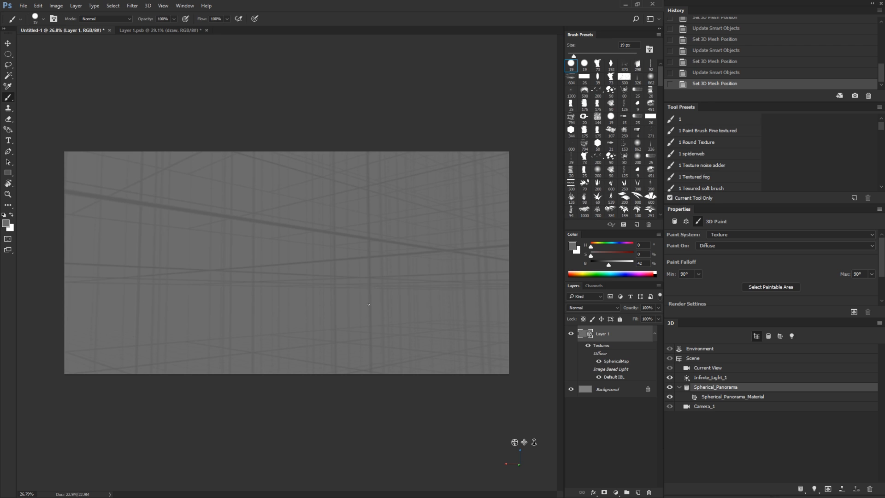
drag(609, 264, 596, 266)
mouse_move(382, 237)
mouse_down()
mouse_move(377, 275)
mouse_move(400, 270)
mouse_move(438, 284)
mouse_move(364, 302)
mouse_move(286, 289)
mouse_move(274, 333)
mouse_move(251, 331)
mouse_up()
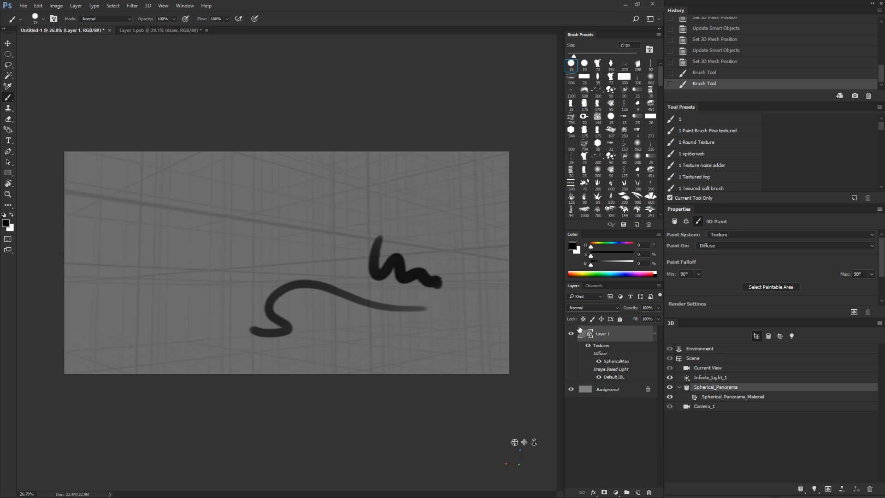
Step: Turn the panorama and toggle the draw layer's visibility in the flat texture to check where the strokes land
key(v)
mouse_move(352, 310)
mouse_down()
mouse_move(381, 310)
mouse_move(378, 318)
mouse_up()
click(175, 31)
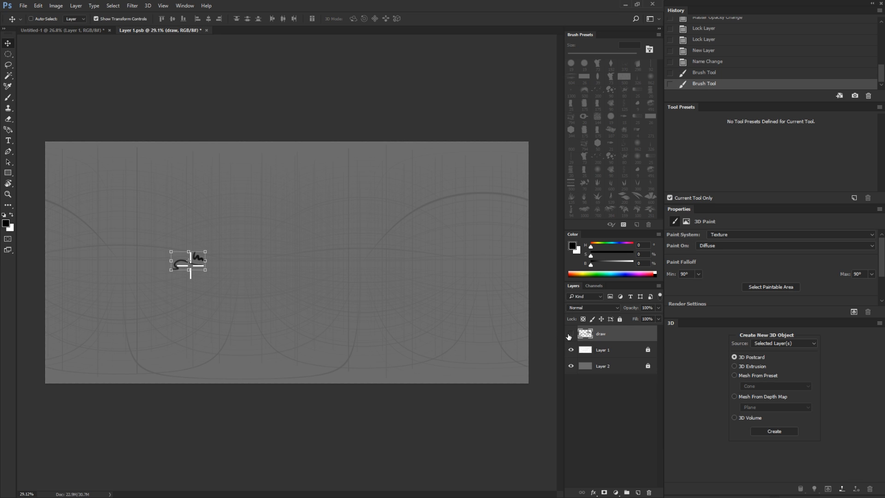
click(570, 336)
click(570, 335)
Step: Turn the panorama to an area away from the strokes and compare it with the flat texture document
click(91, 29)
click(451, 273)
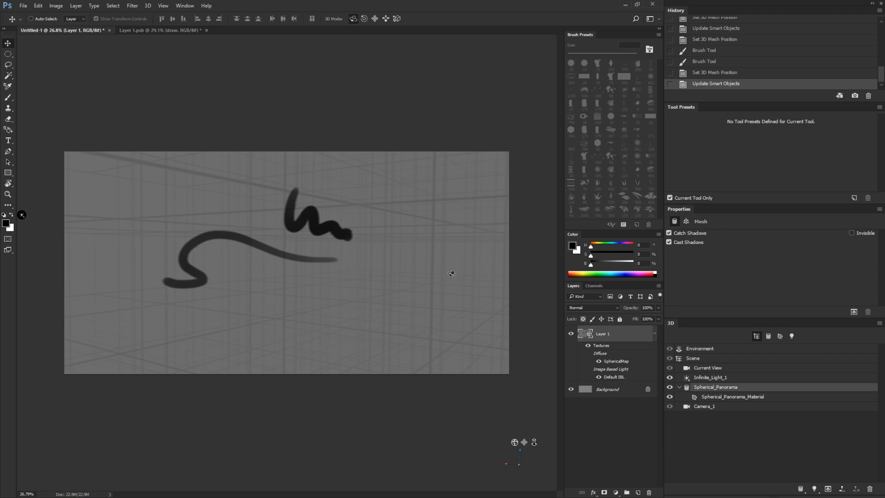
drag(452, 273, 239, 271)
click(168, 30)
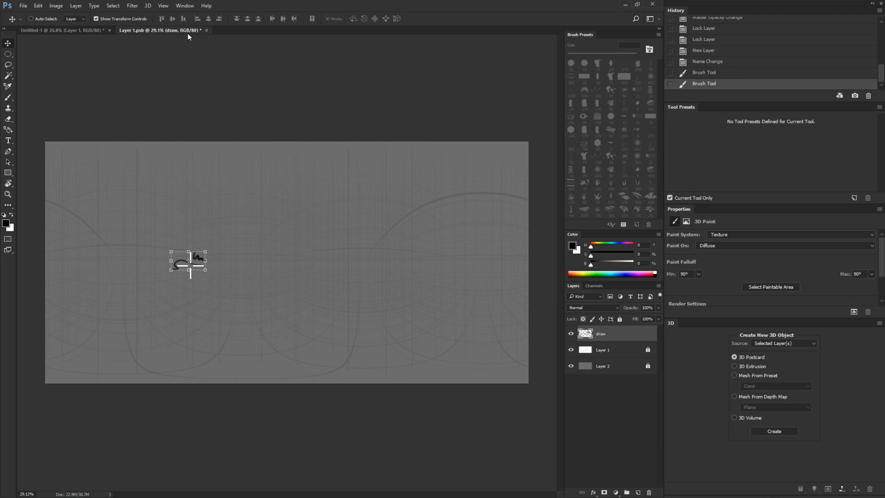
click(85, 29)
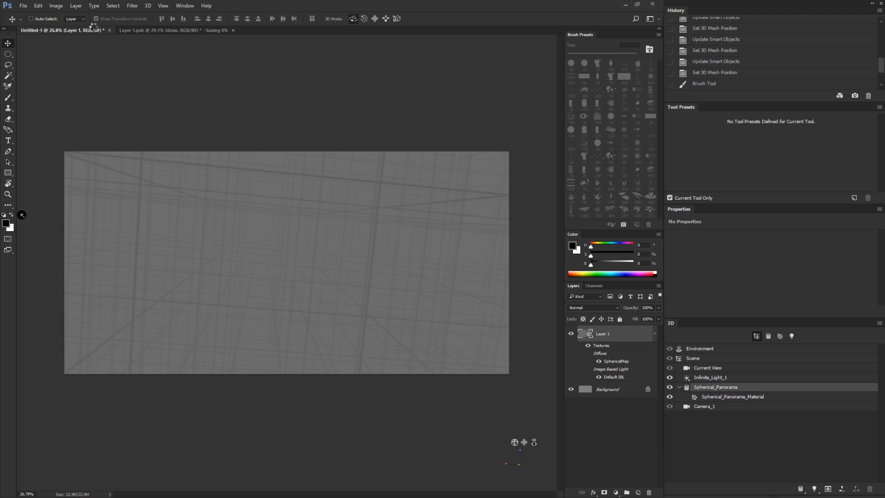
click(145, 31)
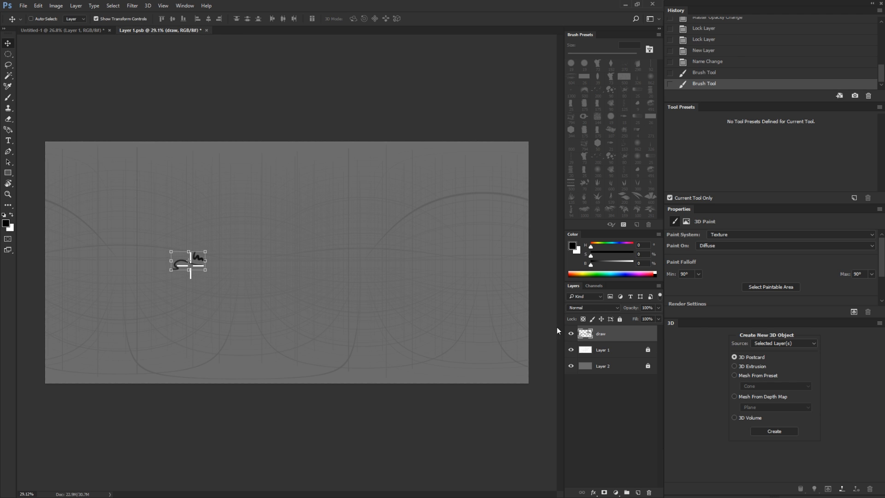
Step: Return to the 3D panorama and paint a wavy black test stroke with the 19 px brush
click(90, 30)
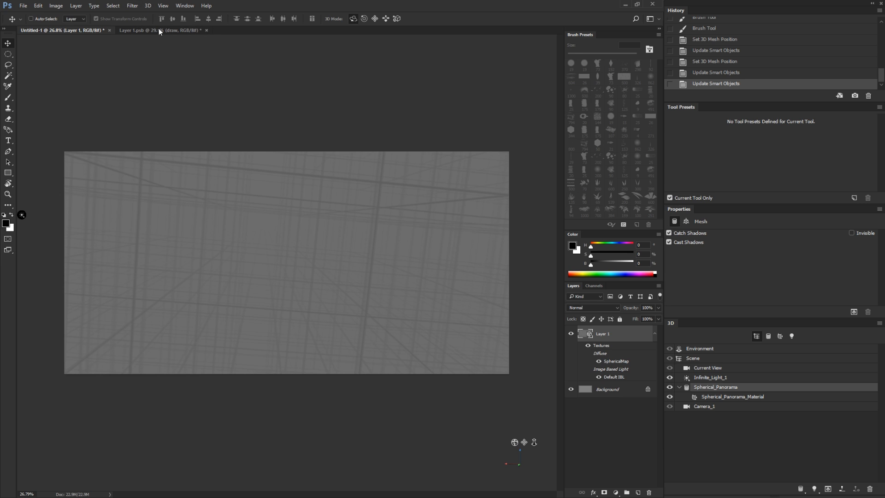
key(b)
mouse_move(306, 246)
mouse_down()
mouse_move(324, 281)
mouse_move(364, 268)
mouse_move(386, 274)
mouse_move(401, 293)
mouse_up()
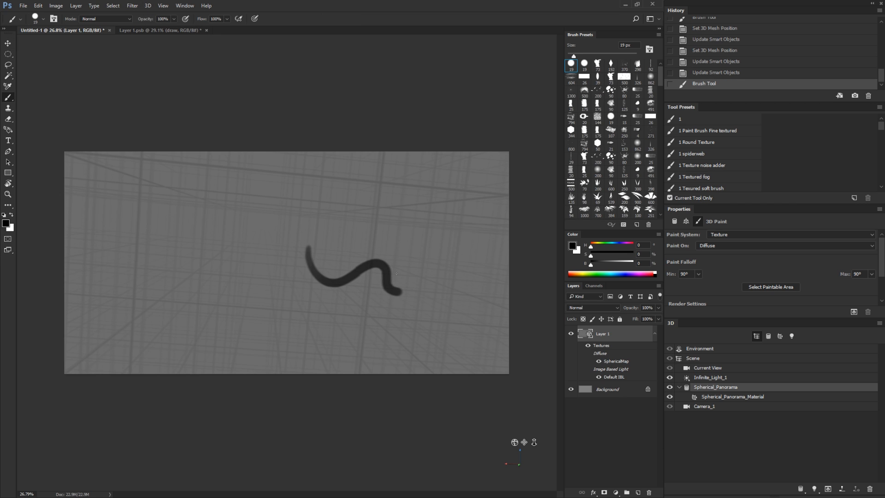
Step: Change the 3D paint system from Texture to Projection
click(148, 5)
mouse_move(211, 90)
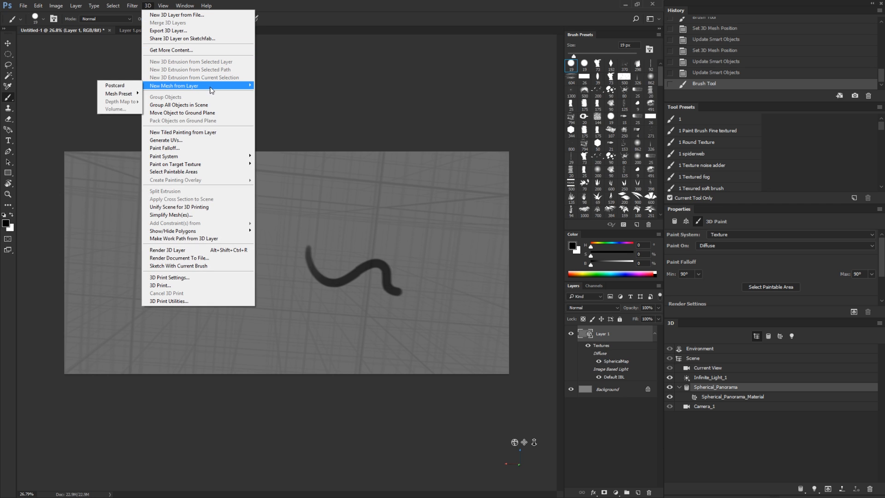
mouse_move(237, 160)
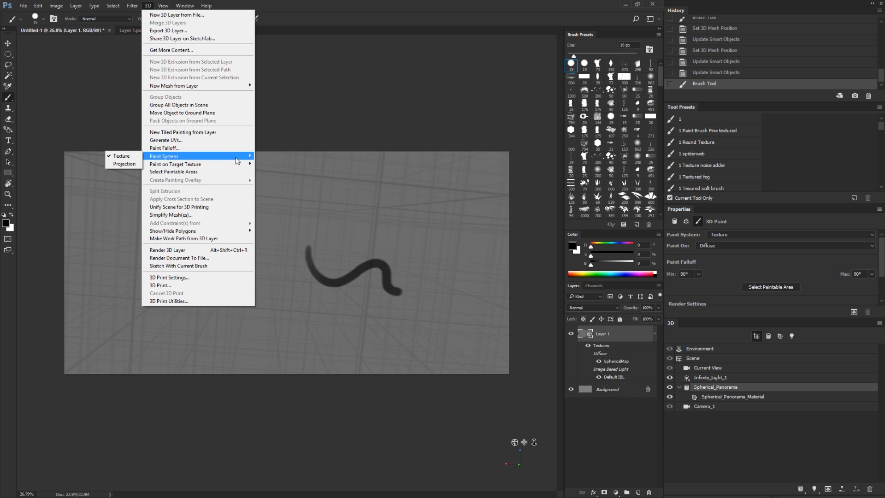
click(131, 163)
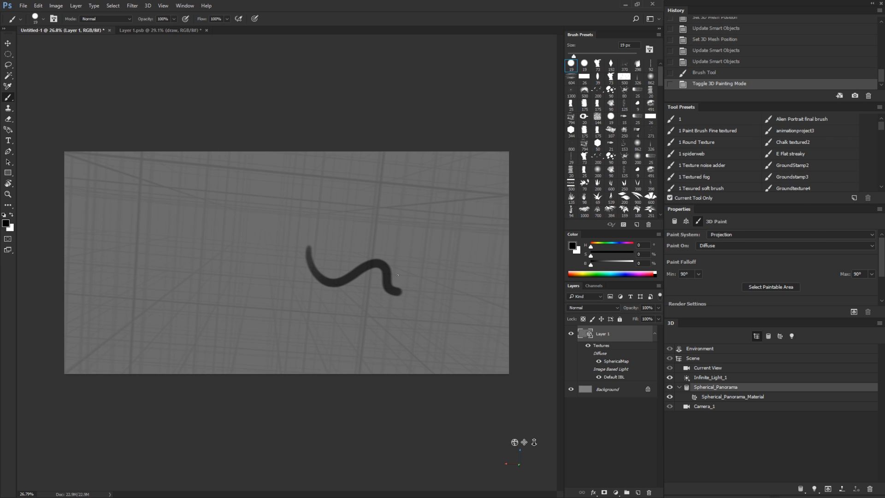
Step: Paint several thin black test loops and an arc on the panorama beside the wavy stroke
mouse_move(403, 255)
mouse_down()
mouse_move(389, 237)
mouse_move(415, 244)
mouse_move(432, 309)
mouse_up()
drag(462, 263, 456, 282)
mouse_move(455, 227)
mouse_down()
mouse_move(417, 194)
mouse_move(388, 206)
mouse_up()
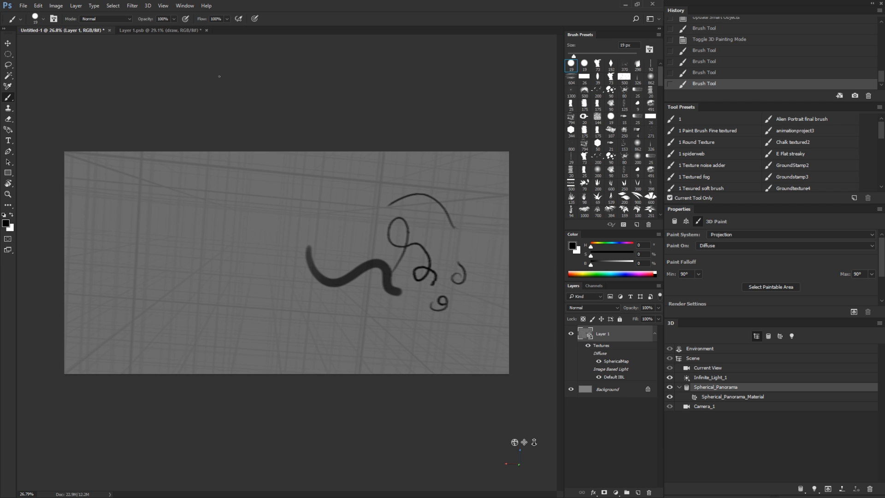
Step: Erase all test strokes from the draw layer of the flat texture with a 260 px eraser
click(160, 30)
key(e)
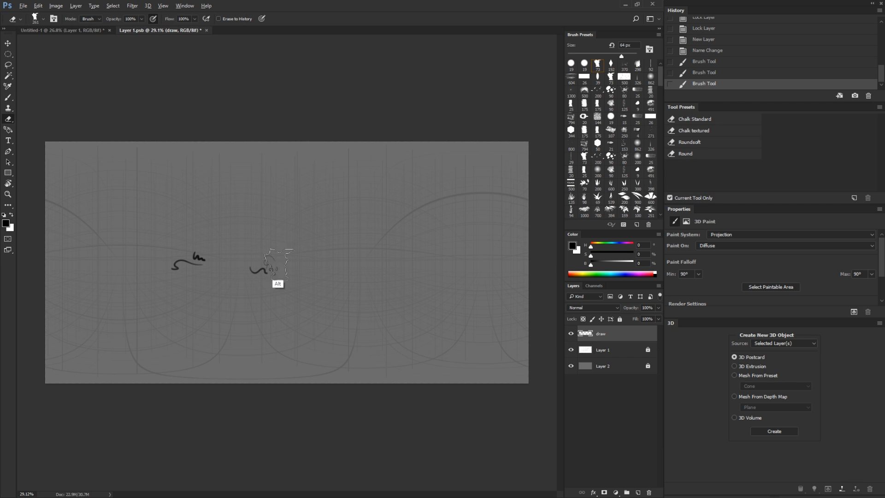
drag(278, 264, 253, 276)
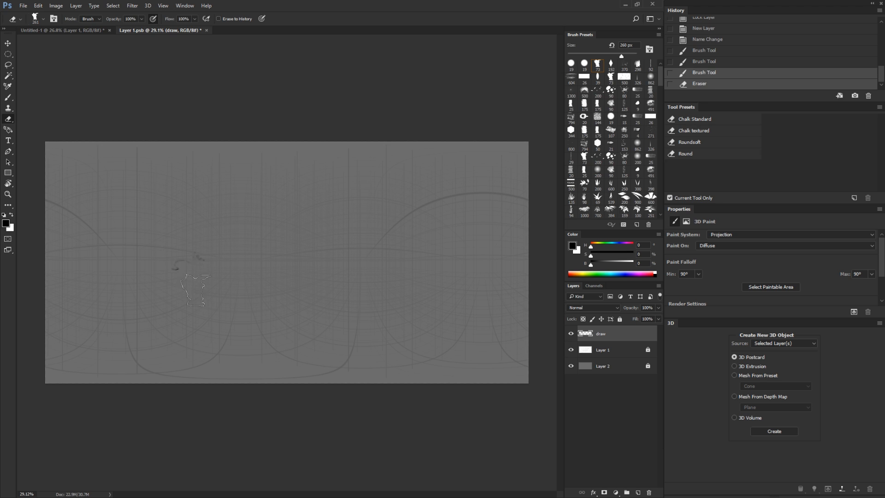
Step: Return to the 3D panorama, turn the mesh to a new viewing angle and activate the Brush tool
click(82, 30)
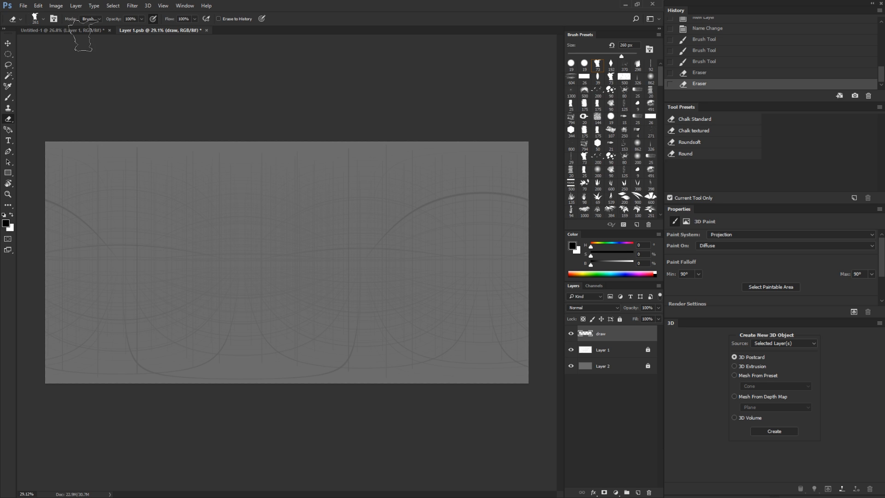
key(v)
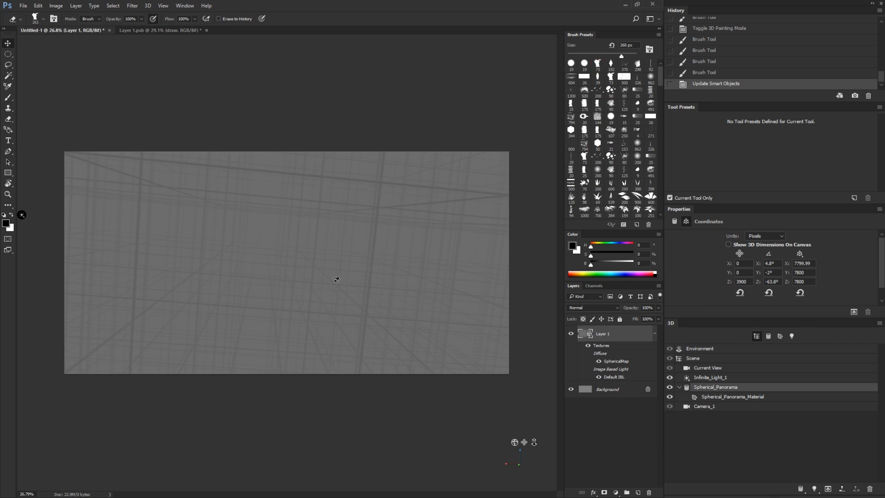
drag(336, 278, 304, 262)
drag(475, 96, 279, 122)
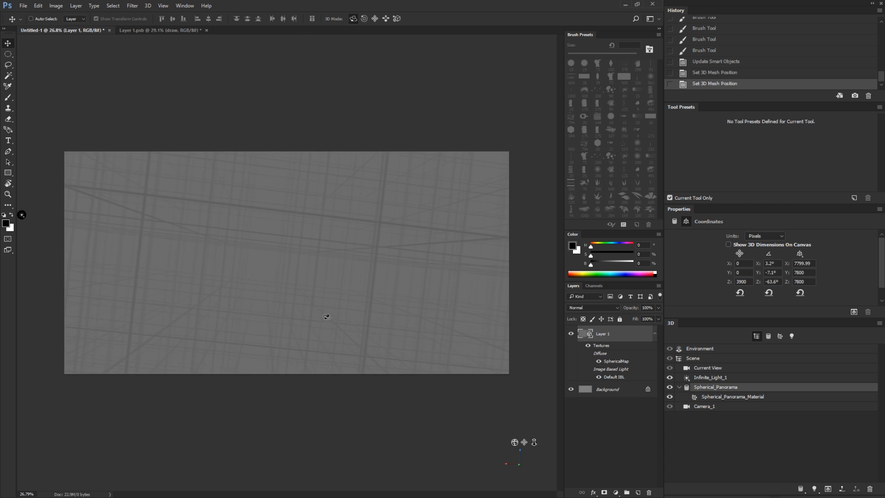
key(b)
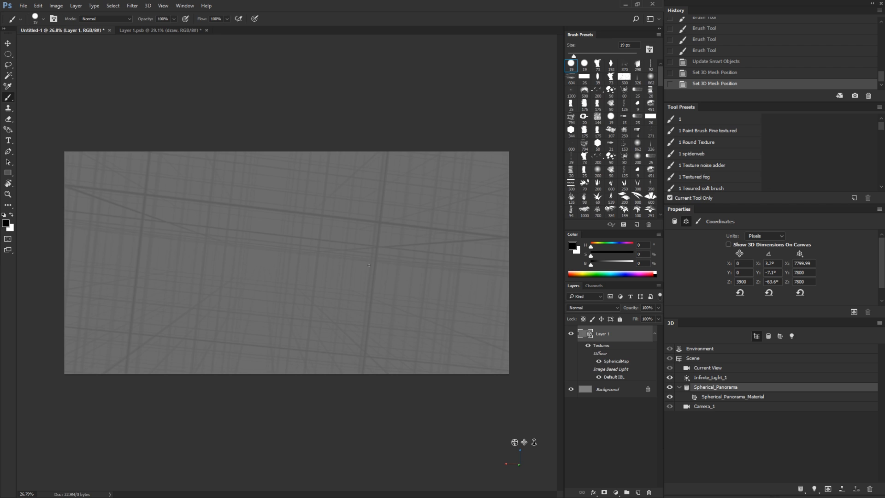
Step: Paint two loose black squiggles onto the 3D panorama with the 19 px brush
mouse_move(348, 251)
mouse_down()
mouse_move(302, 307)
mouse_move(303, 320)
mouse_move(357, 291)
mouse_move(371, 315)
mouse_move(379, 302)
mouse_move(400, 302)
mouse_up()
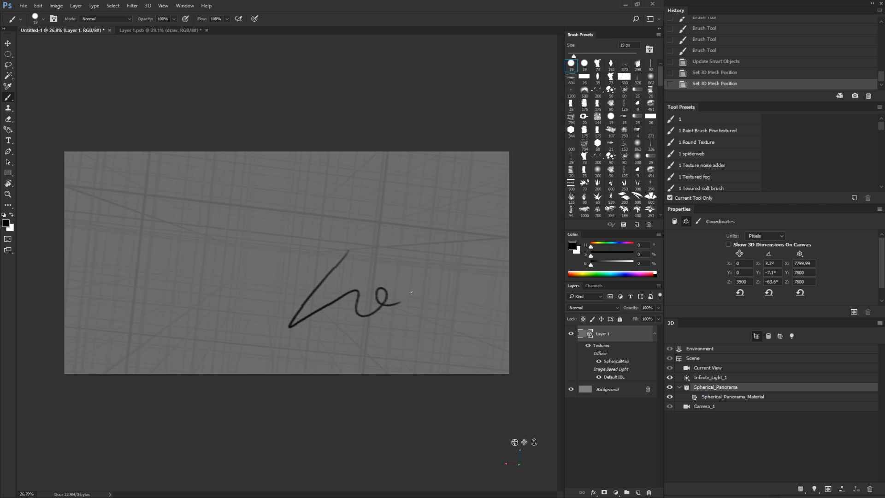
mouse_move(430, 266)
mouse_down()
mouse_move(456, 262)
mouse_move(371, 273)
mouse_move(402, 235)
mouse_up()
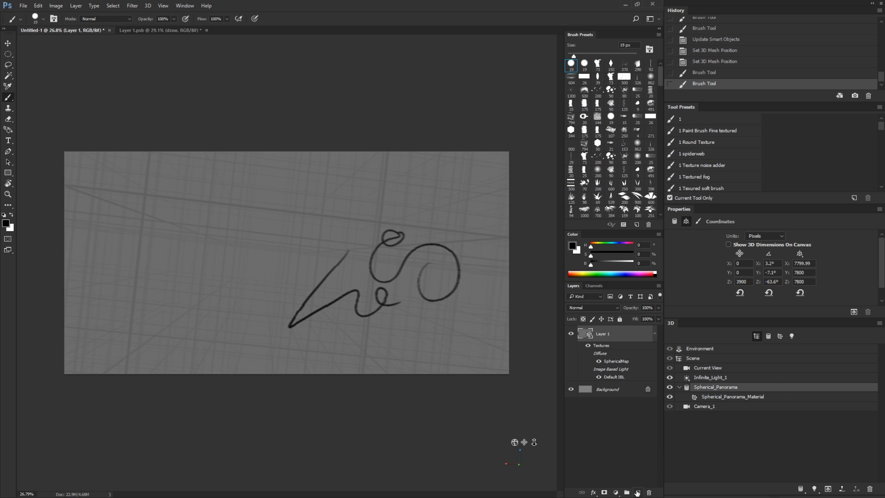
Step: Draw a black square with a smaller square set inside it on a new layer above the 3D layer, beside the squiggles
click(638, 491)
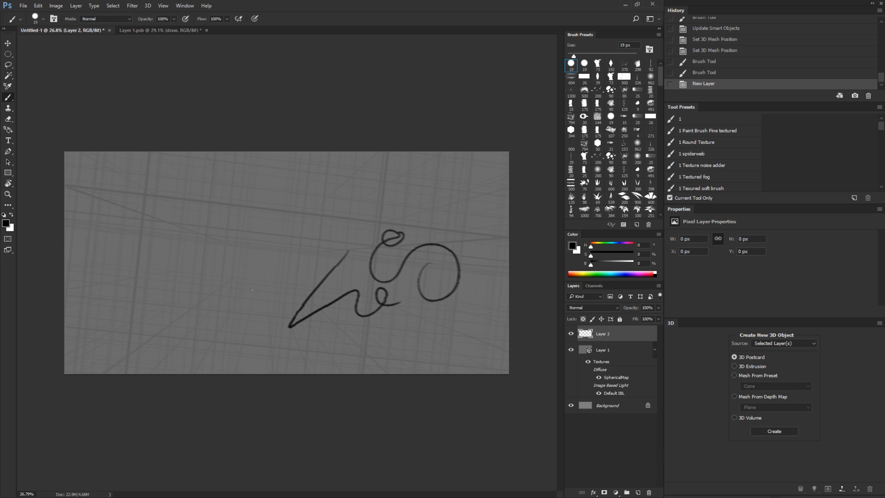
mouse_move(207, 224)
mouse_down()
mouse_move(200, 306)
mouse_move(220, 285)
mouse_move(225, 261)
mouse_move(228, 230)
mouse_move(209, 223)
mouse_move(226, 238)
mouse_move(211, 227)
mouse_move(297, 236)
mouse_move(291, 318)
mouse_up()
drag(221, 285, 277, 293)
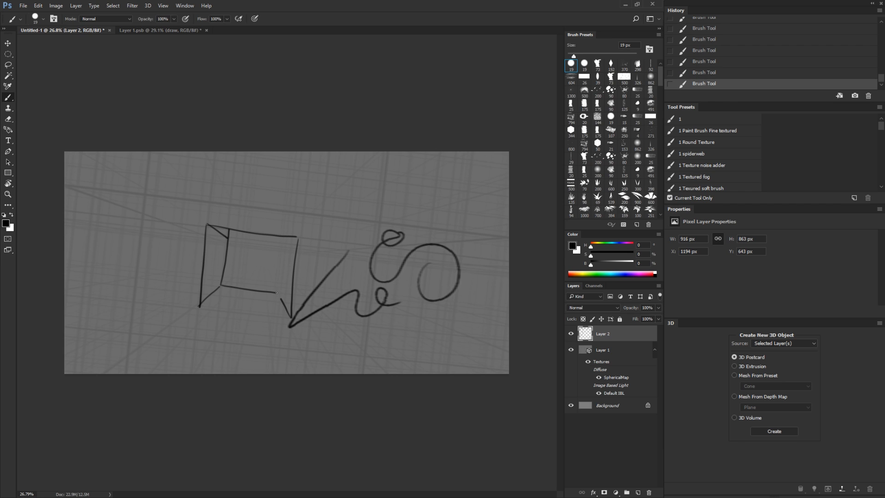
drag(199, 307, 290, 316)
drag(280, 238, 276, 291)
drag(225, 238, 282, 244)
Step: Clean up the inset box's edges with the eraser and redraw its top line in black
key(e)
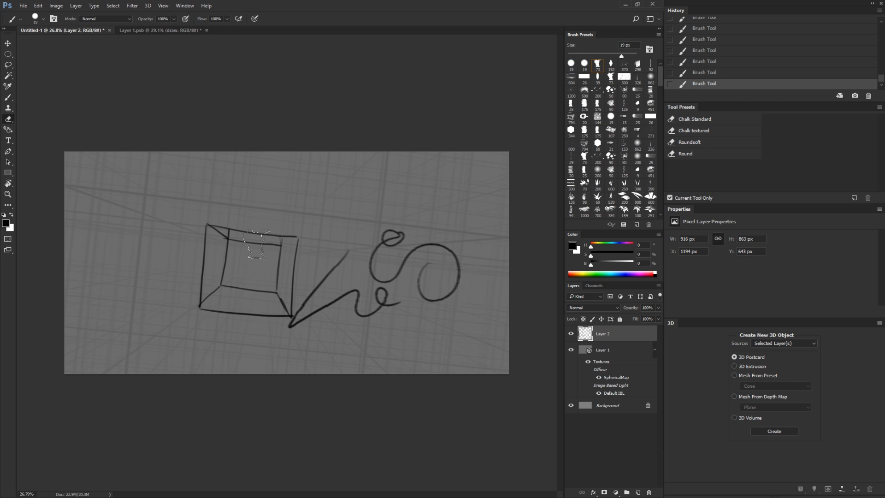
mouse_move(228, 240)
mouse_down()
mouse_move(224, 281)
mouse_move(320, 209)
mouse_move(285, 257)
mouse_move(222, 285)
mouse_up()
key(b)
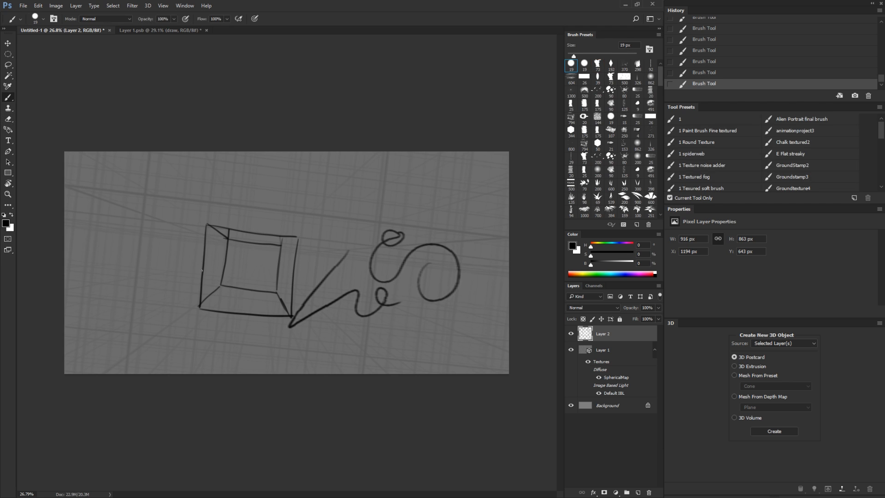
drag(203, 225, 290, 235)
Step: Turn the panorama mesh beneath the flat box sketch and delete the sketch layer
key(v)
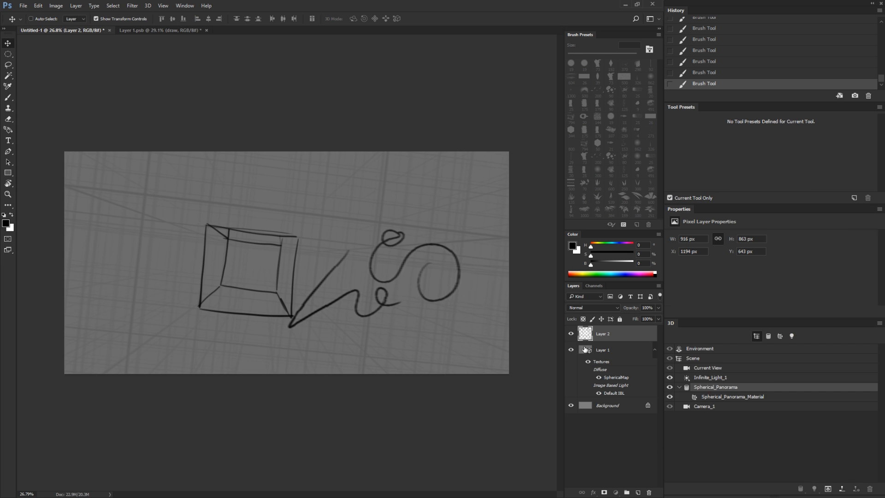
click(585, 349)
mouse_move(386, 323)
mouse_down()
mouse_move(489, 318)
mouse_move(339, 336)
mouse_move(389, 310)
mouse_move(353, 317)
mouse_move(366, 300)
mouse_move(354, 308)
mouse_move(374, 331)
mouse_move(389, 304)
mouse_move(370, 299)
mouse_up()
click(586, 335)
click(591, 346)
drag(588, 335, 648, 493)
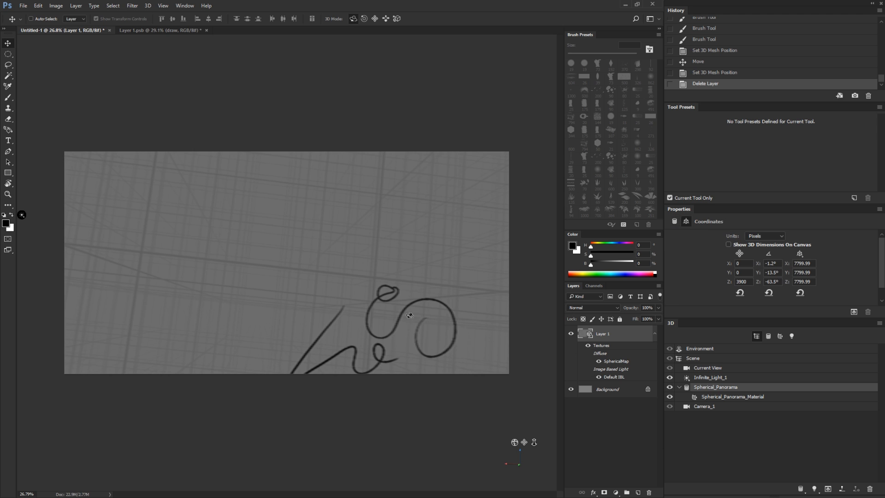
Step: Turn the panorama to an empty area and draw the large front face of a box in black on a new layer
drag(500, 334, 307, 320)
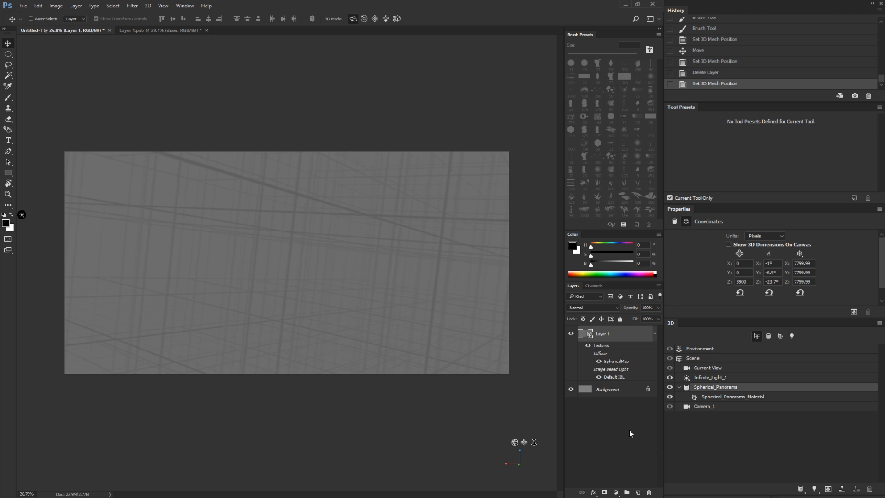
click(638, 492)
key(b)
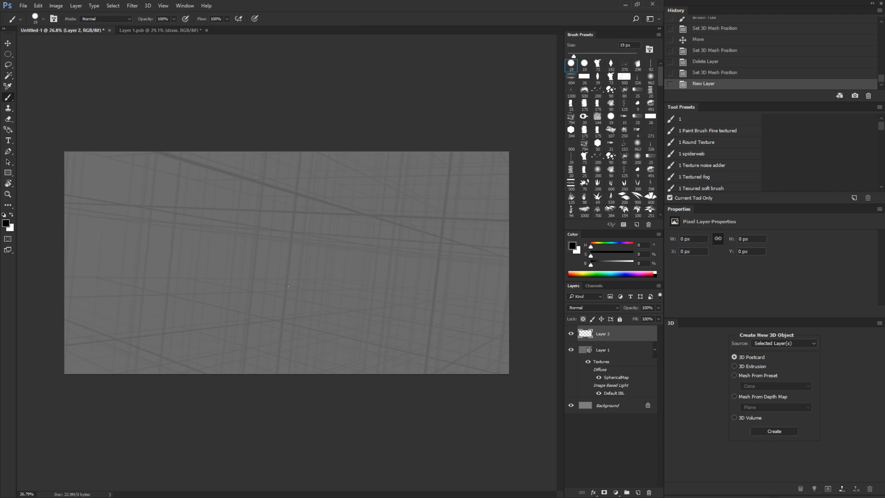
mouse_move(291, 221)
mouse_down()
mouse_move(283, 325)
mouse_move(293, 233)
mouse_move(284, 320)
mouse_move(172, 293)
mouse_move(174, 204)
mouse_move(302, 211)
mouse_up()
key(ctrl+z)
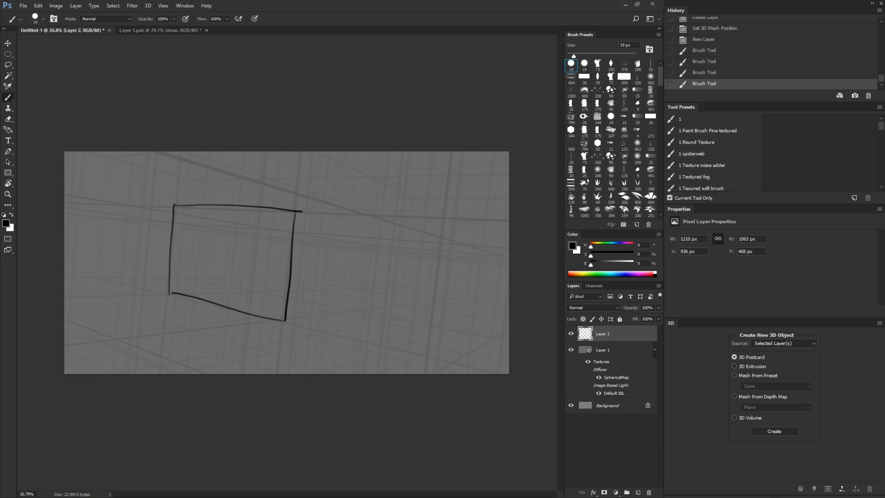
Step: Draw the box's receding side face, clean up its lines and merge the sketch layer down into the 3D panorama layer
mouse_move(286, 320)
mouse_down()
mouse_move(361, 310)
mouse_move(378, 299)
mouse_move(373, 309)
mouse_move(383, 224)
mouse_move(343, 223)
mouse_move(380, 233)
mouse_move(391, 217)
mouse_move(382, 234)
mouse_up()
key(e)
key(b)
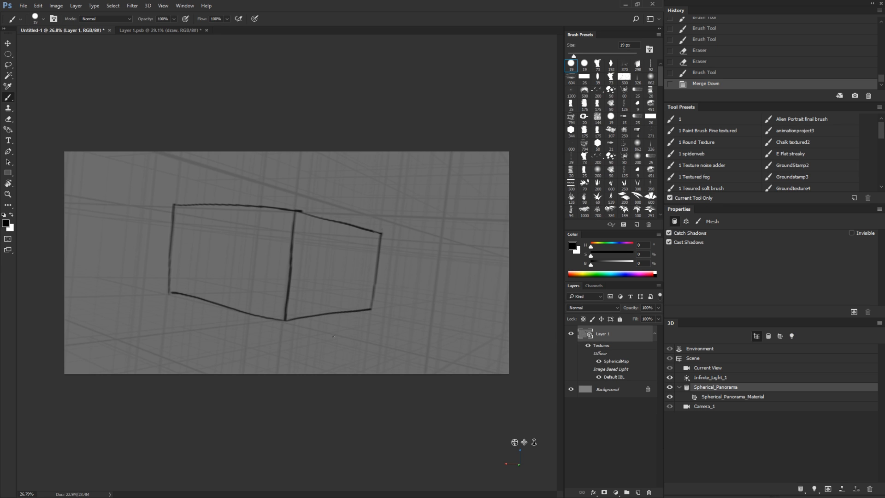
Step: Turn the panorama slightly, try a brush stroke beside the box and undo the stroke
key(v)
mouse_move(333, 336)
mouse_down()
mouse_move(295, 365)
mouse_move(304, 323)
mouse_move(283, 320)
mouse_up()
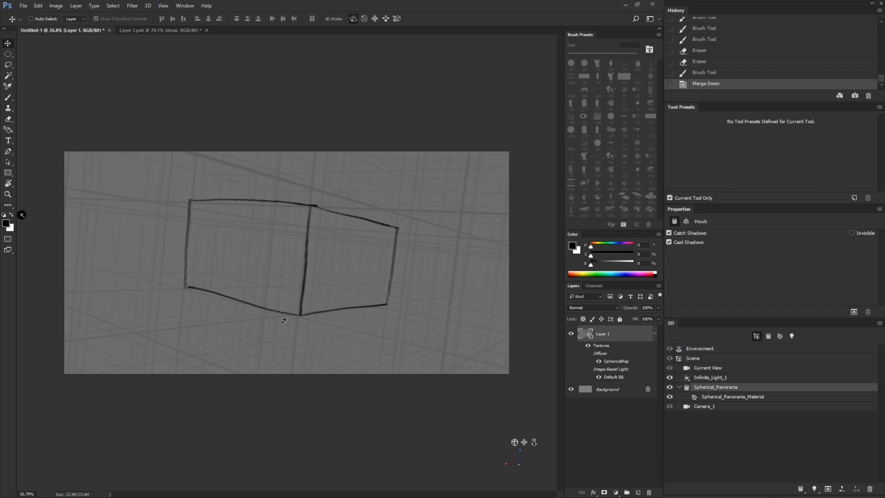
key(b)
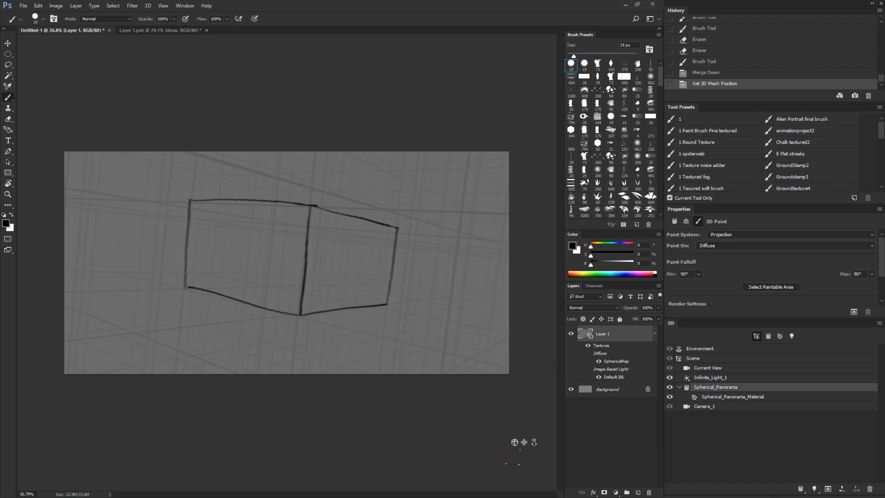
mouse_move(410, 297)
mouse_down()
mouse_move(436, 269)
mouse_move(460, 290)
mouse_up()
key(ctrl+z)
Step: Erase the squiggles beside the box from the draw layer of the flat texture and return to the 3D panorama
click(161, 31)
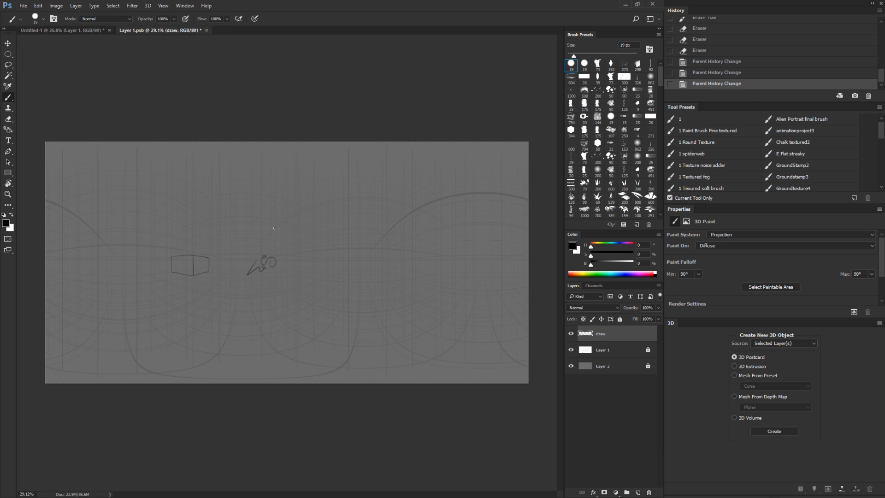
key(z)
drag(197, 265, 232, 262)
key(e)
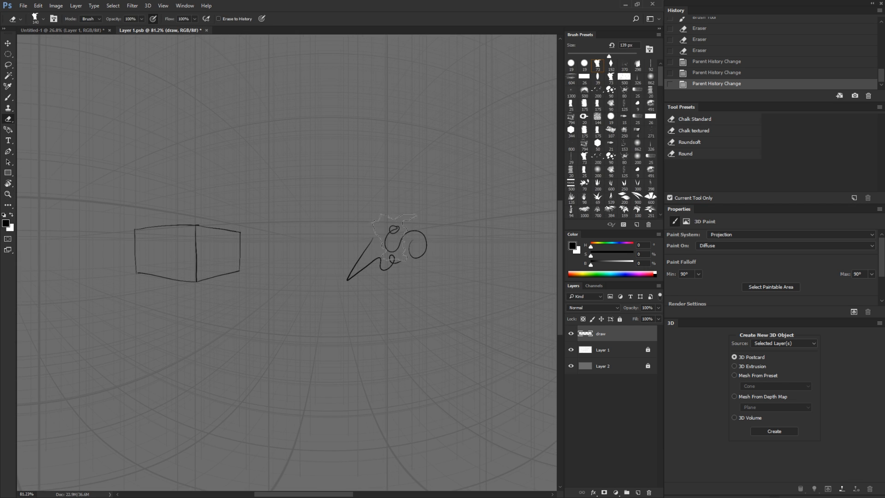
drag(367, 302, 361, 287)
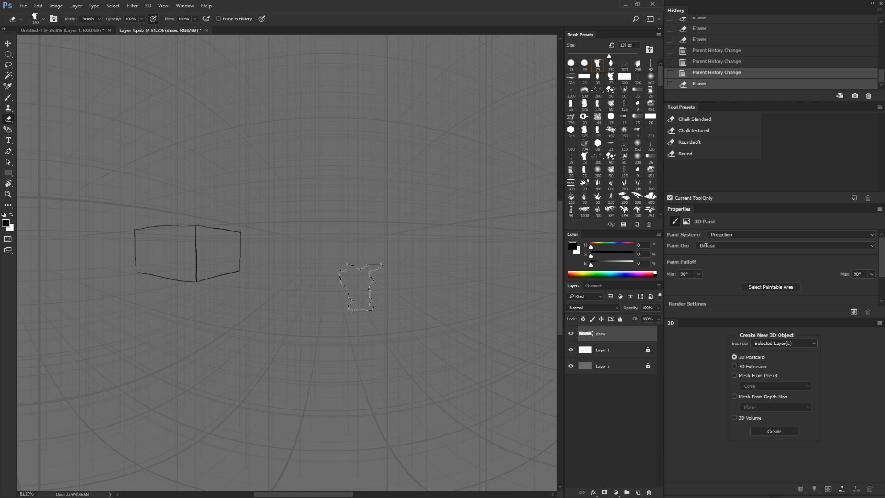
click(87, 30)
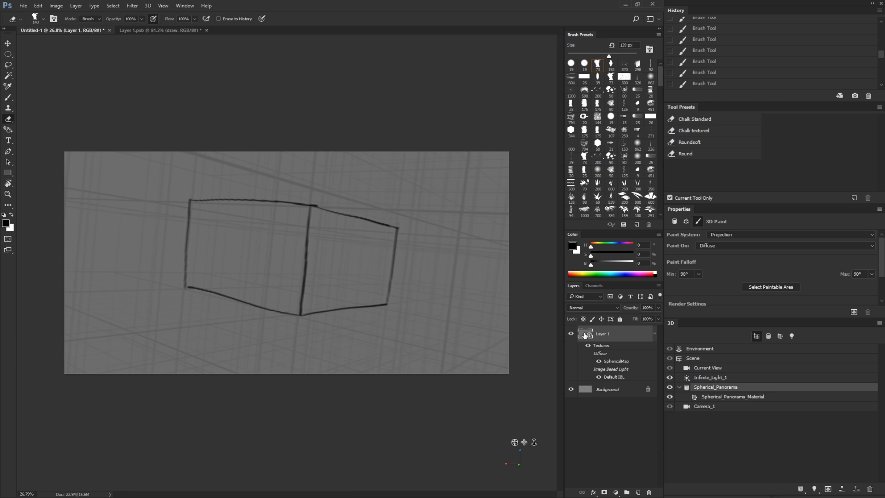
Step: In the flat texture, add a new layer between the draw layer and the grid layer and lasso the box's outline
click(159, 30)
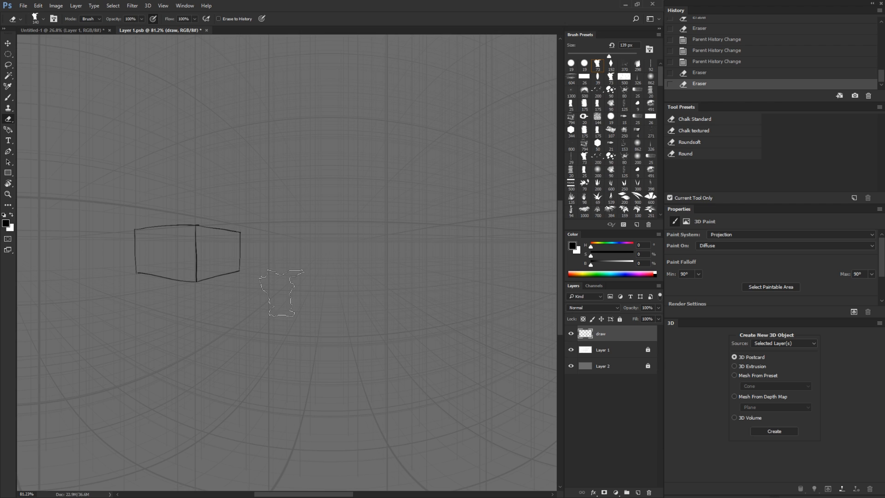
click(594, 351)
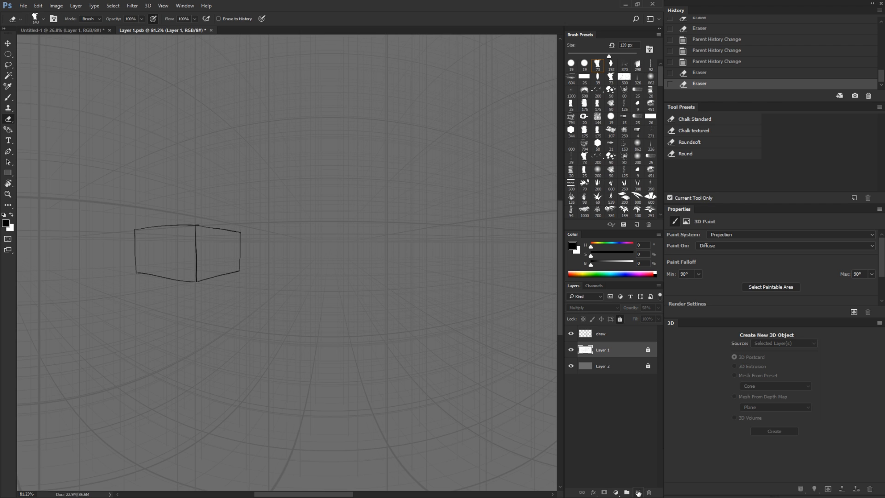
click(638, 492)
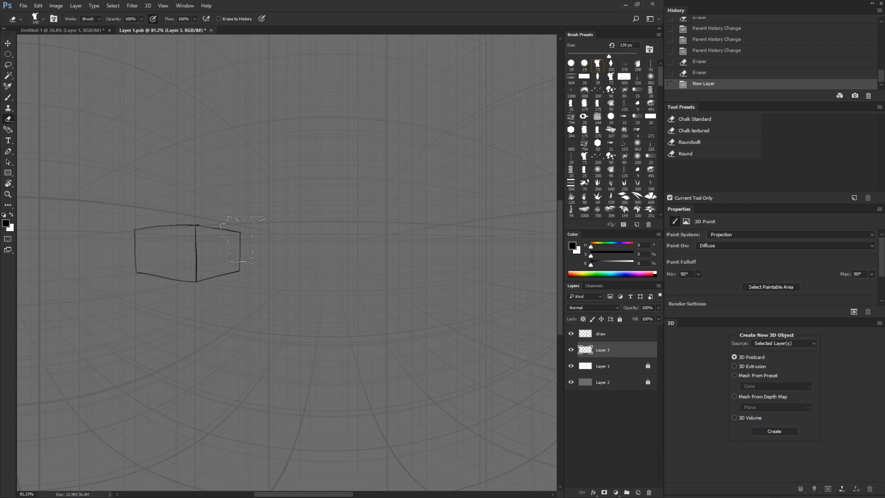
key(l)
mouse_move(240, 234)
mouse_down()
mouse_move(240, 273)
mouse_move(197, 281)
mouse_move(137, 274)
mouse_move(136, 235)
mouse_move(189, 226)
mouse_move(240, 232)
mouse_move(210, 240)
mouse_move(208, 272)
mouse_move(236, 254)
mouse_up()
Step: Paint the box's right face dark blue-gray and its left face a lighter blue-gray with H 233, S 17 and B 62
key(b)
click(590, 274)
click(618, 245)
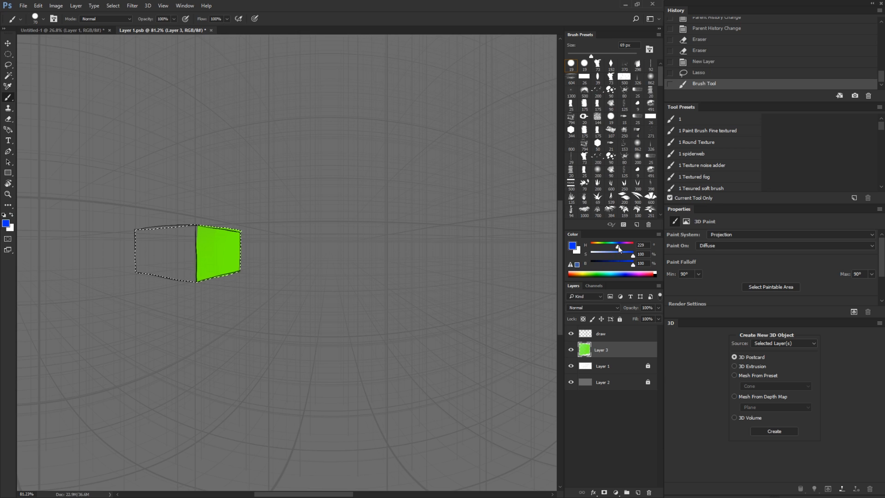
click(603, 253)
click(602, 262)
mouse_move(218, 232)
mouse_down()
mouse_move(201, 246)
mouse_move(211, 233)
mouse_move(231, 254)
mouse_up()
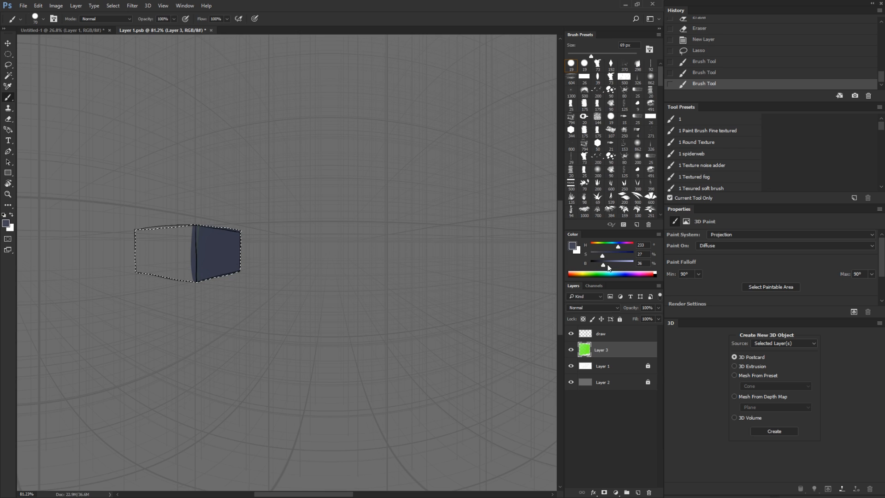
click(616, 266)
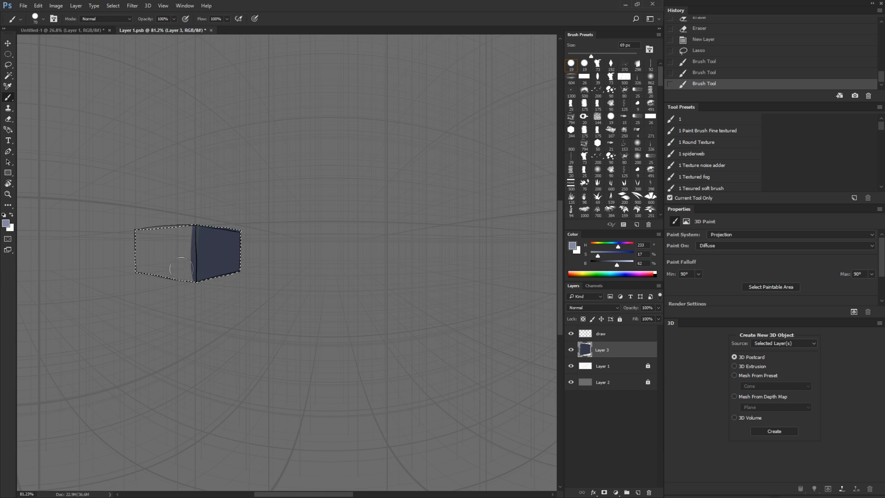
mouse_move(181, 269)
mouse_down()
mouse_move(198, 249)
mouse_move(147, 262)
mouse_move(140, 322)
mouse_up()
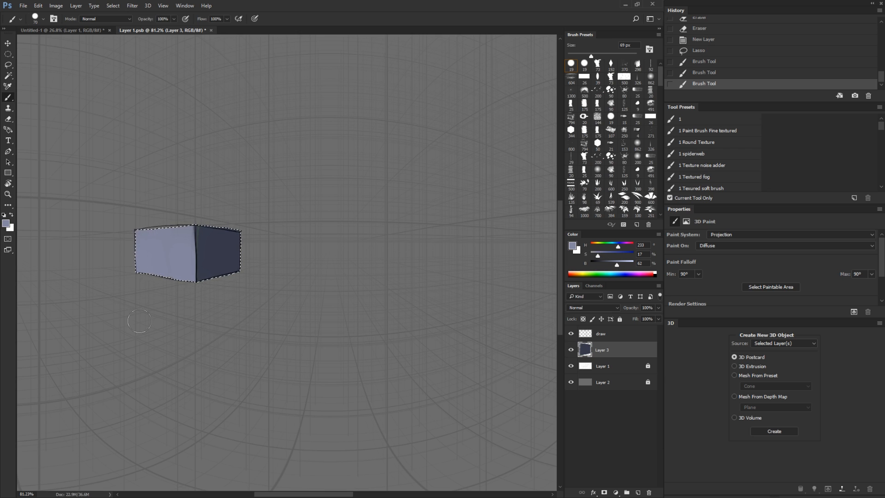
Step: Deselect the painted box, save the flat texture and return to the 3D panorama
click(86, 31)
key(v)
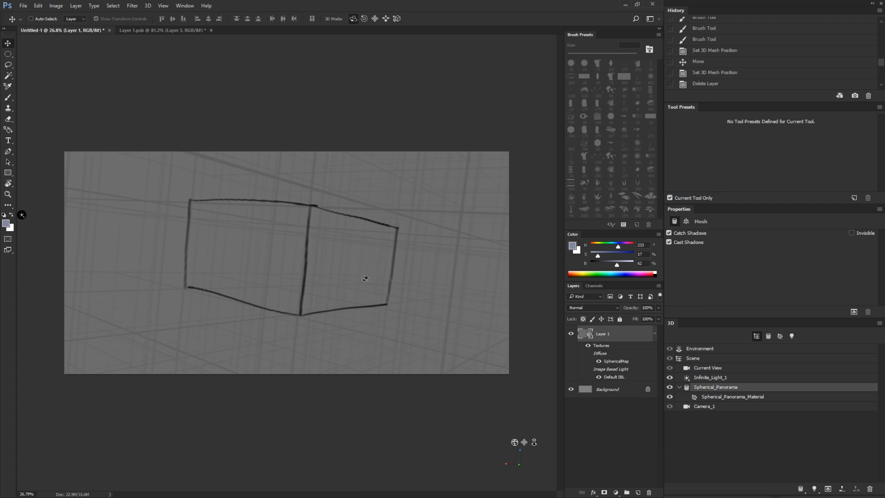
click(153, 31)
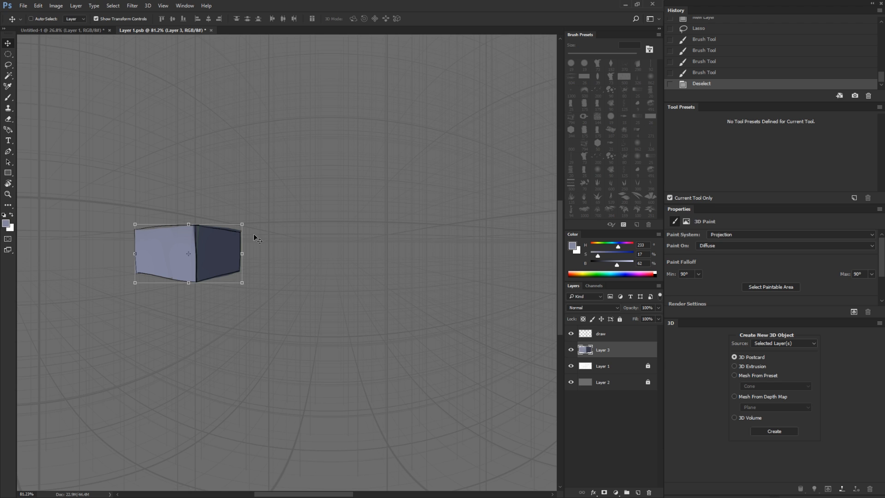
click(85, 31)
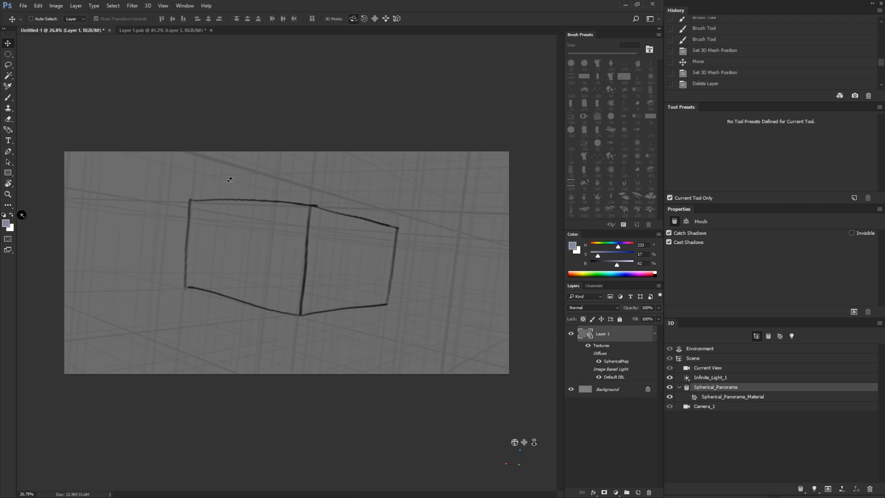
click(160, 31)
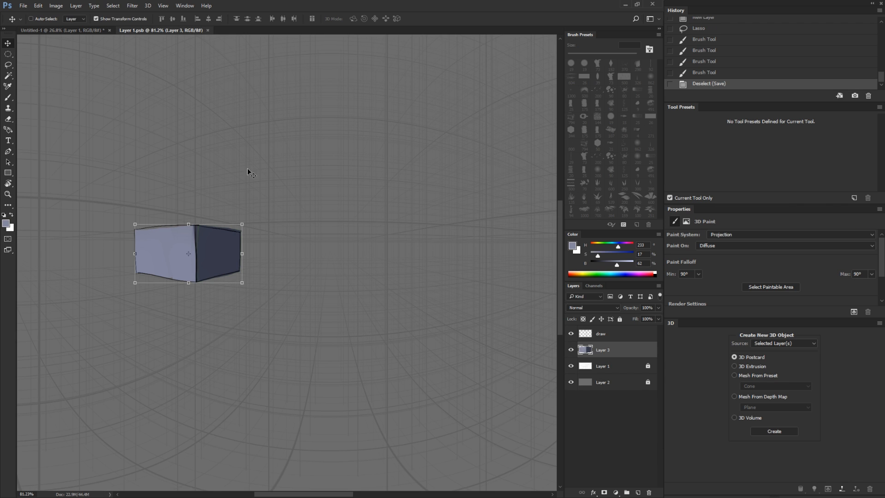
click(89, 29)
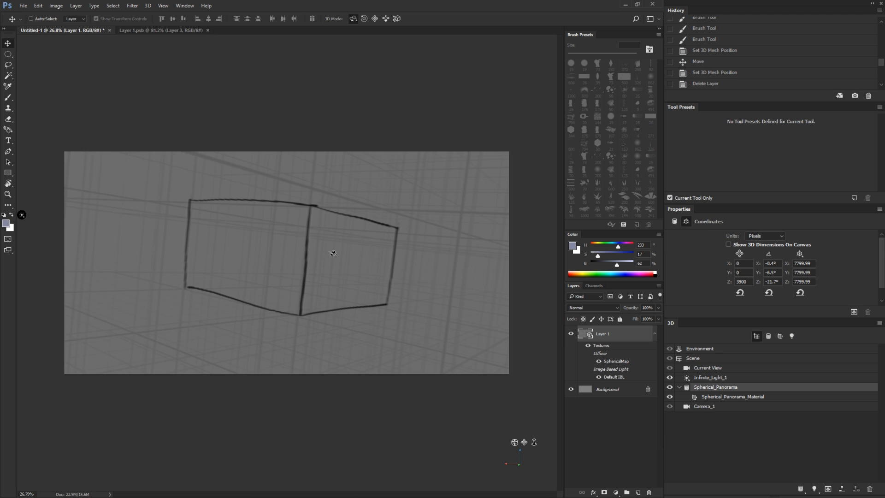
Step: Turn the panorama mesh to a new angle and compare the box with its painted version in the flat texture
mouse_move(334, 251)
mouse_down()
mouse_move(374, 250)
mouse_move(334, 250)
mouse_move(457, 308)
mouse_move(396, 298)
mouse_up()
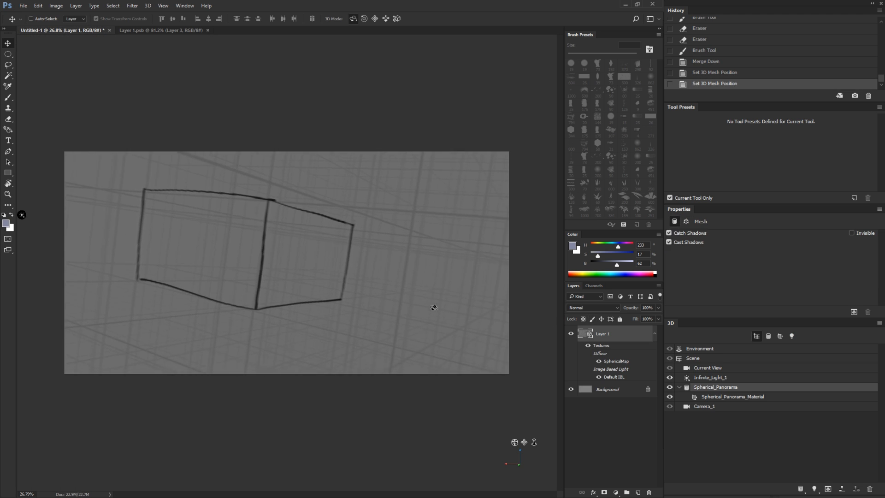
click(173, 30)
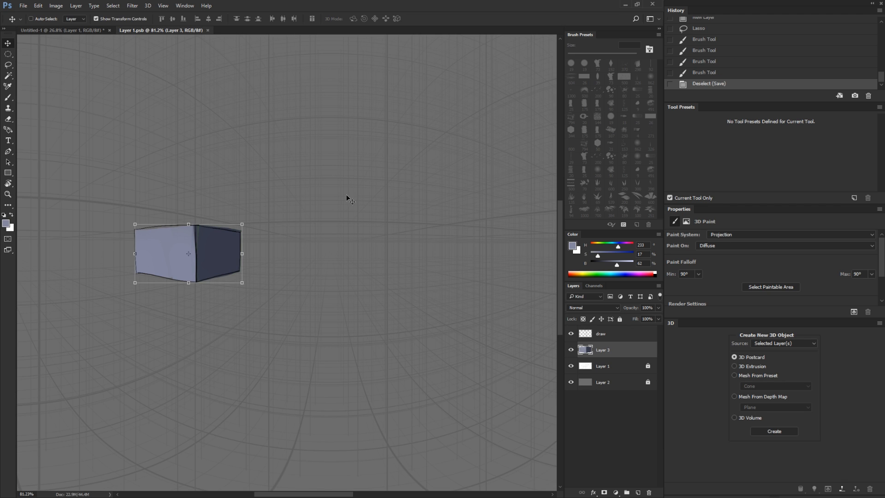
click(85, 30)
Step: Save the flat texture and save the panorama document to the Desktop as a Photoshop file named test
key(ctrl+s)
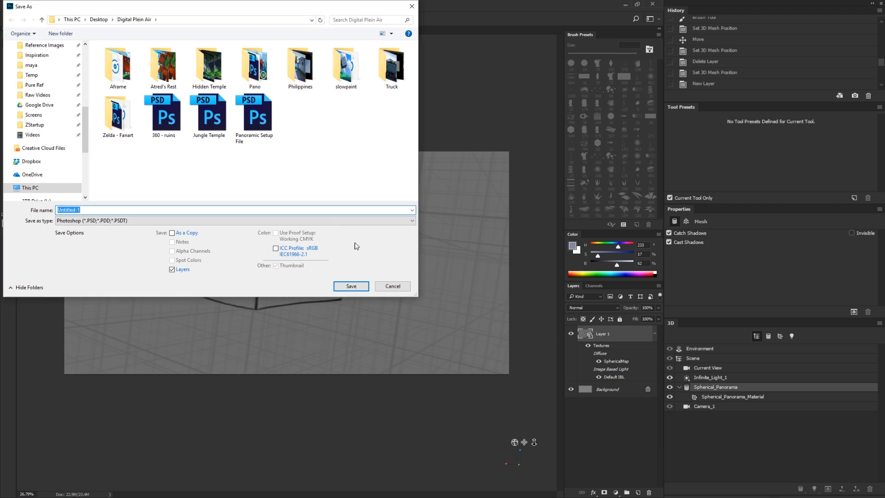
drag(239, 8, 358, 85)
scroll(170, 141, up, 7)
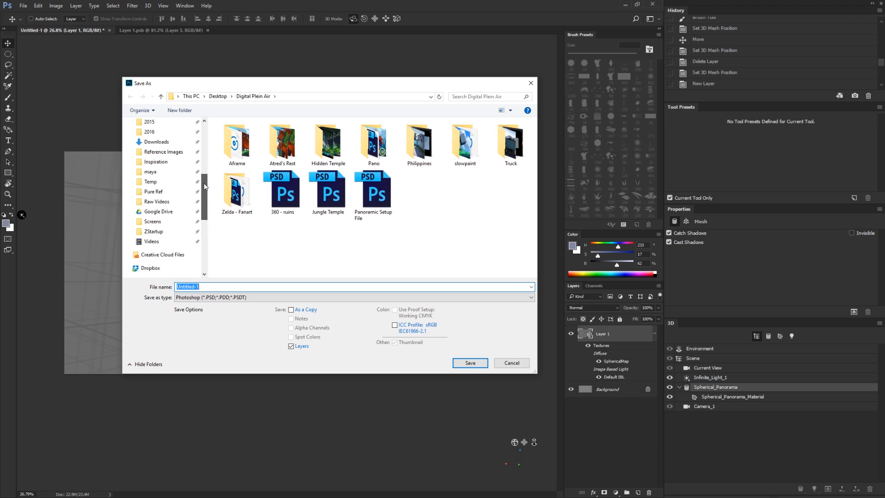
click(170, 139)
click(282, 286)
text(test)
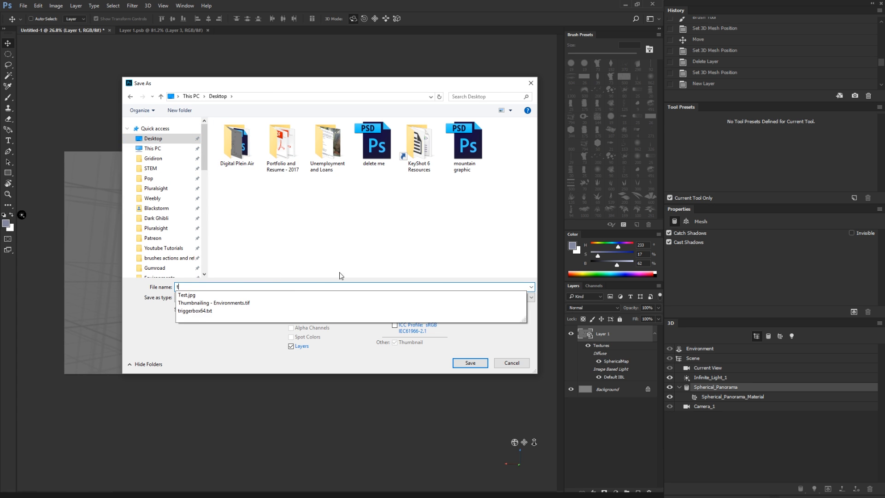
click(470, 363)
click(427, 148)
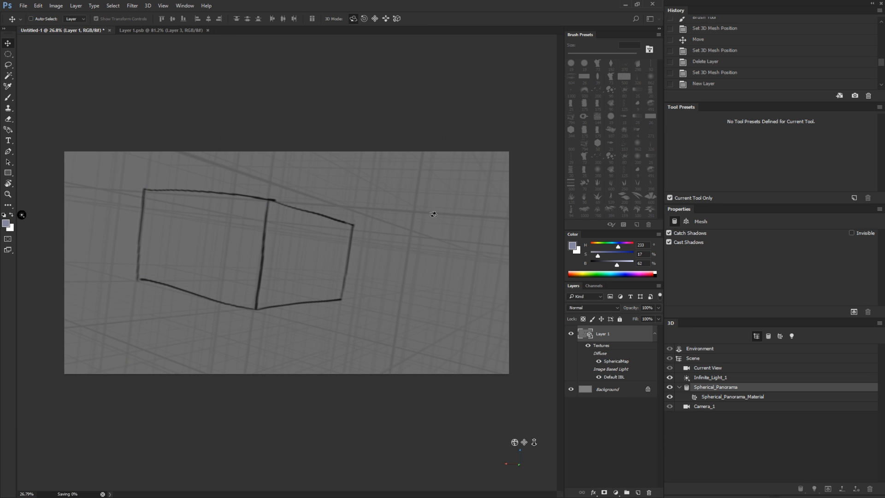
Step: Compare the flat texture with the 3D panorama, close the texture document, and turn the panorama mesh around the box
key(ctrl+Tab)
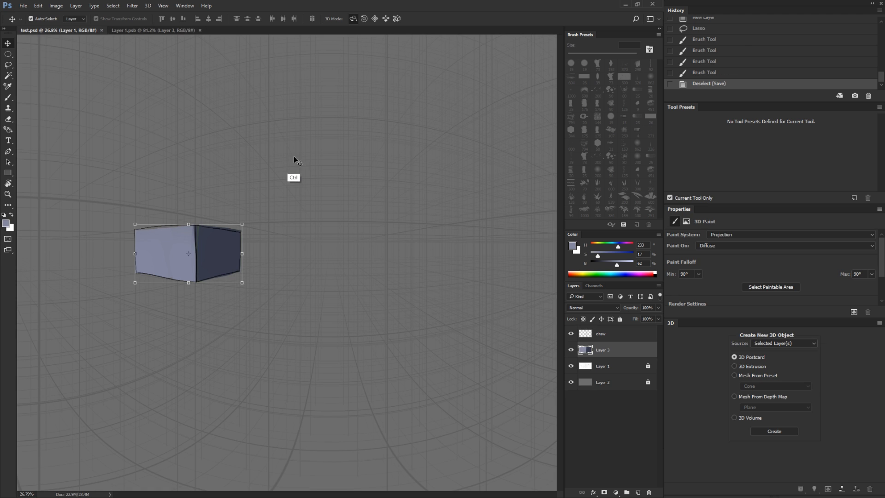
click(80, 30)
mouse_move(343, 277)
mouse_down()
mouse_move(397, 283)
mouse_move(350, 268)
mouse_up()
click(171, 31)
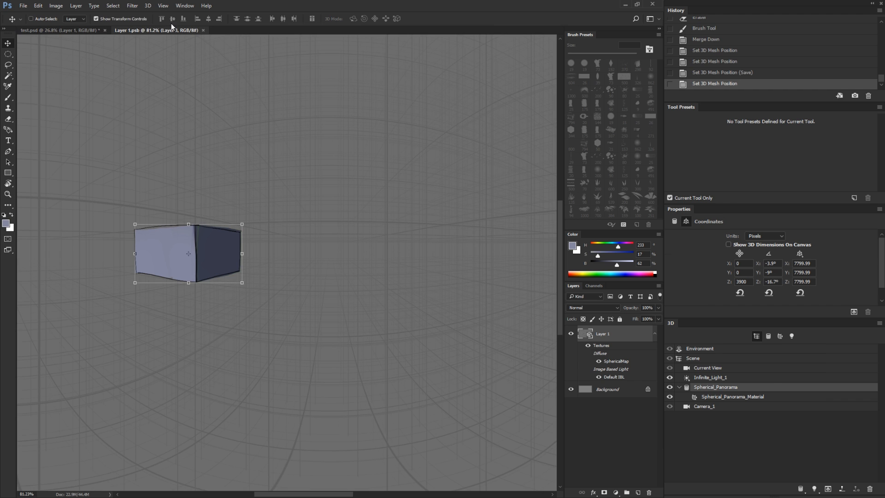
key(ctrl)
key(ctrl+w)
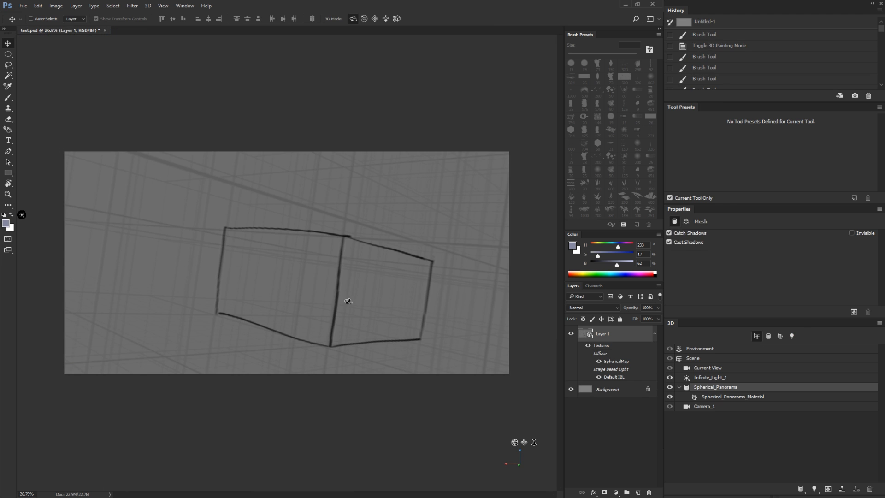
mouse_move(349, 300)
mouse_down()
mouse_move(366, 318)
mouse_move(356, 310)
mouse_up()
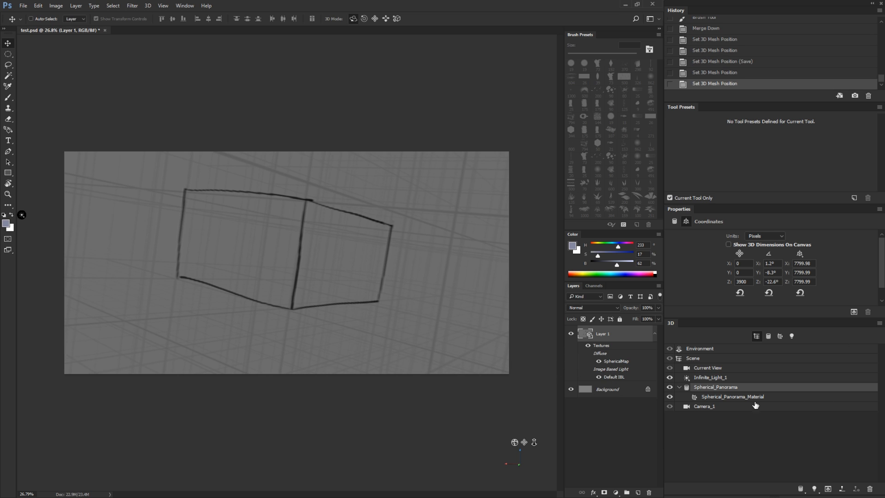
Step: Open the diffuse texture of Spherical_Panorama_Material for editing
click(715, 397)
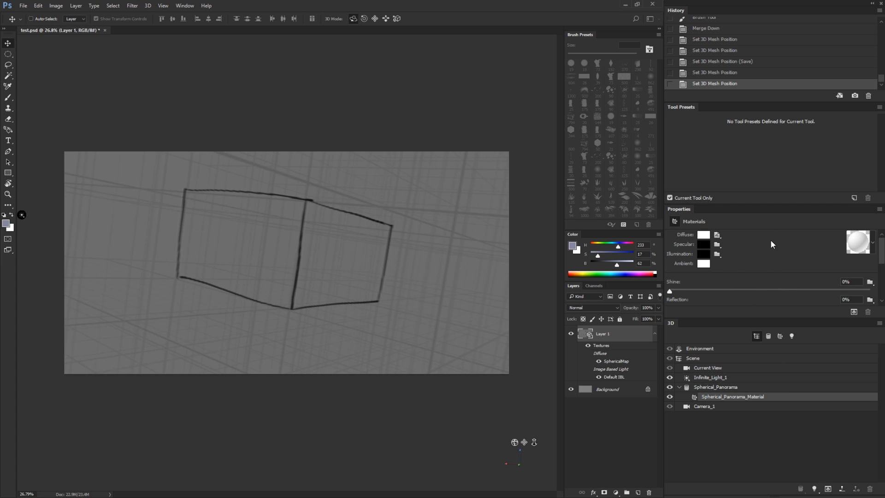
click(722, 237)
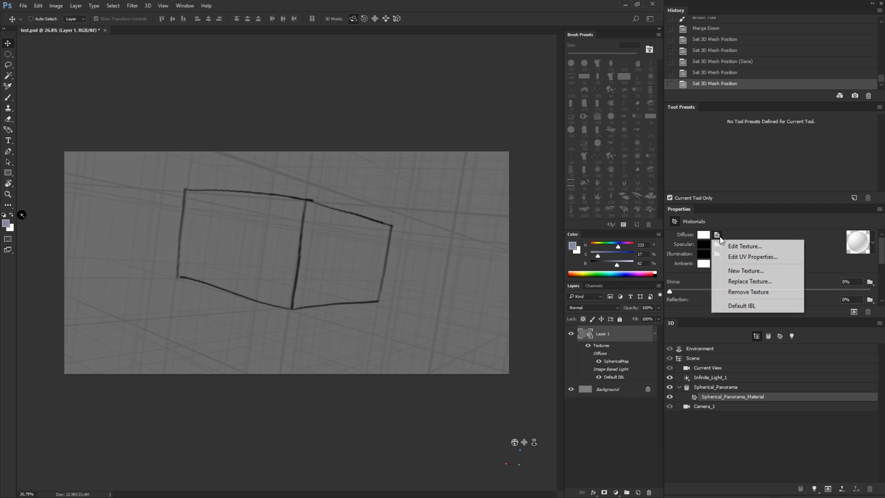
click(737, 246)
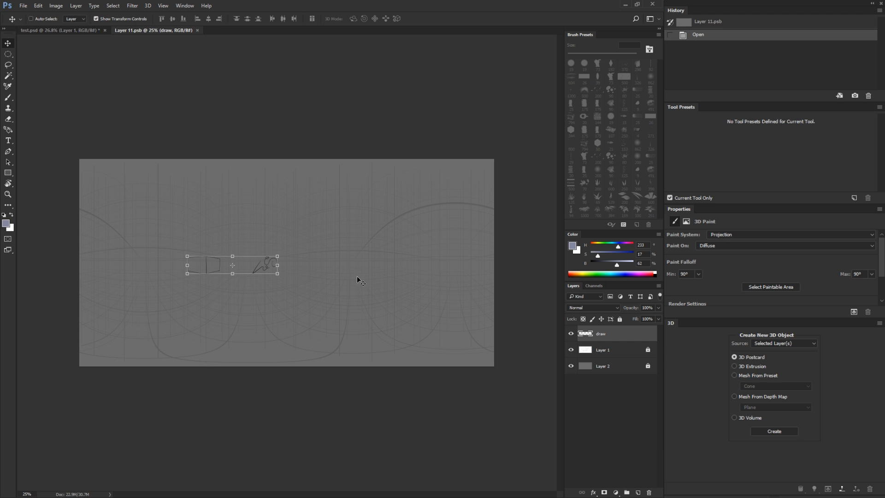
Step: Add a new layer between the grid layer and the draw layer and outline the box with the Polygonal Lasso
click(600, 352)
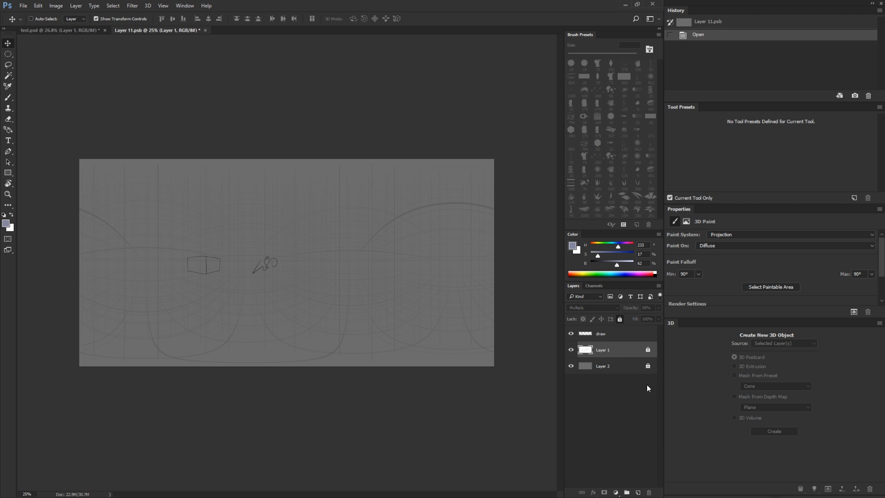
click(639, 492)
key(b)
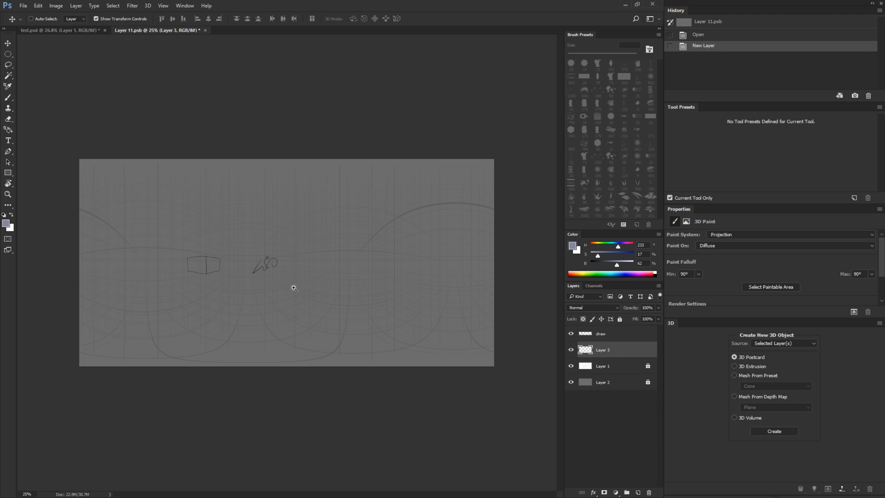
scroll(194, 261, up, 5)
key(shift+l)
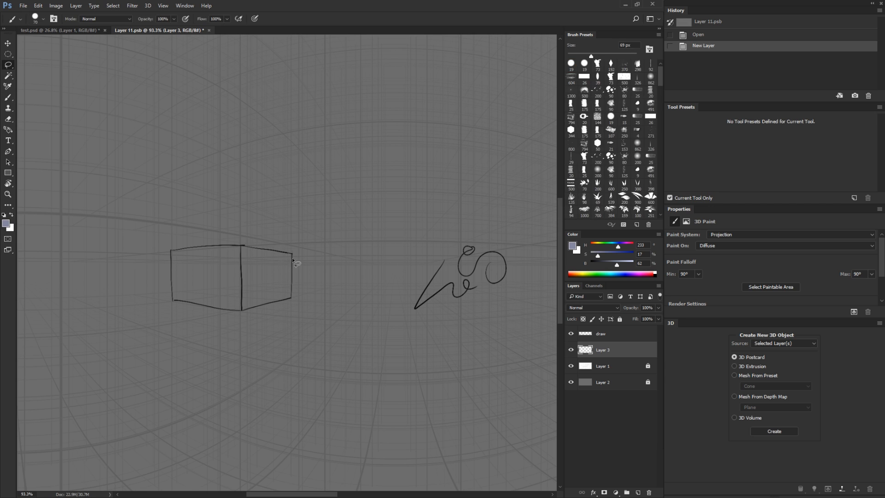
click(292, 253)
click(290, 298)
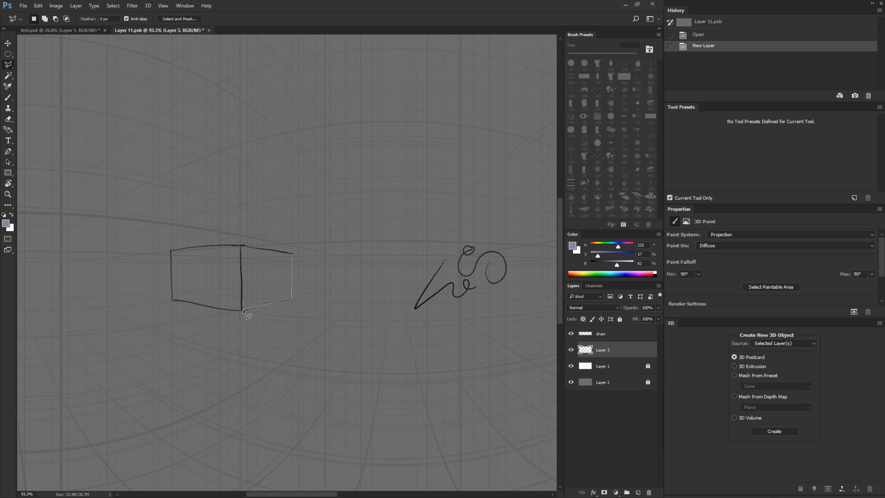
click(242, 310)
click(173, 300)
click(172, 249)
click(241, 245)
click(292, 253)
Step: Brush the box's right face light blue-gray with H 233, S 17, B 62 and its left face dark with B 25
key(b)
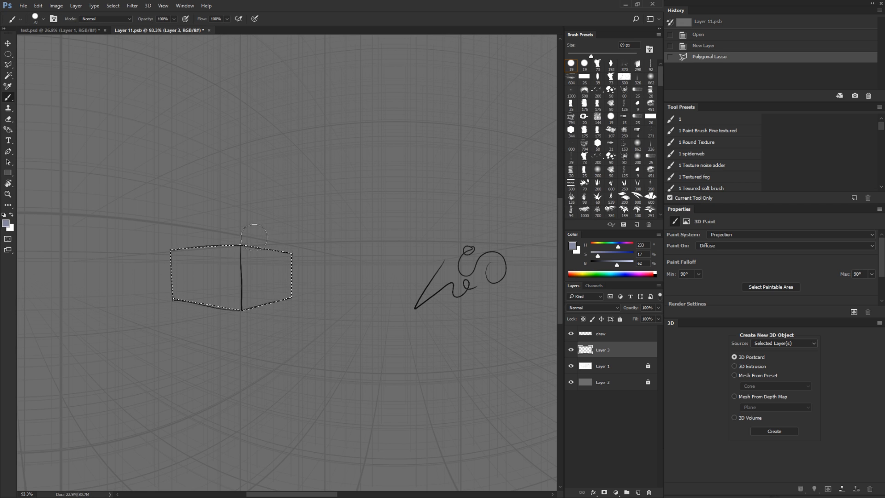
mouse_move(245, 305)
mouse_down()
mouse_move(251, 265)
mouse_move(286, 276)
mouse_move(280, 240)
mouse_up()
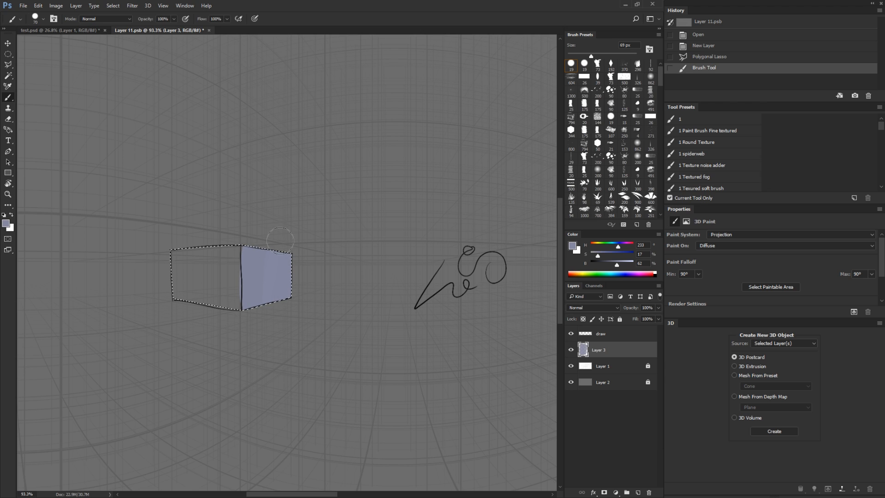
click(602, 264)
mouse_move(232, 254)
mouse_down()
mouse_move(225, 310)
mouse_move(207, 280)
mouse_move(176, 289)
mouse_up()
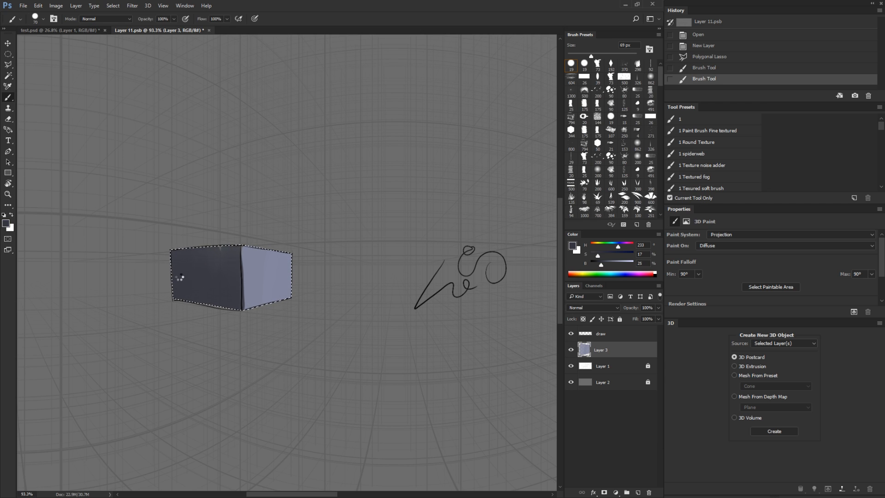
Step: Update the 3D panorama with the painted flat texture and turn the mesh to inspect the box and the neighbouring scribble
click(84, 29)
key(v)
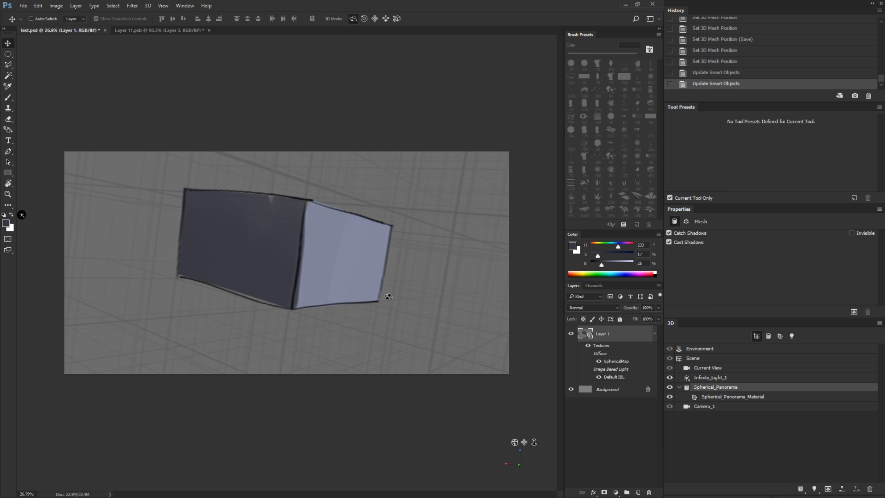
mouse_move(388, 297)
mouse_down()
mouse_move(419, 283)
mouse_move(381, 303)
mouse_move(398, 288)
mouse_up()
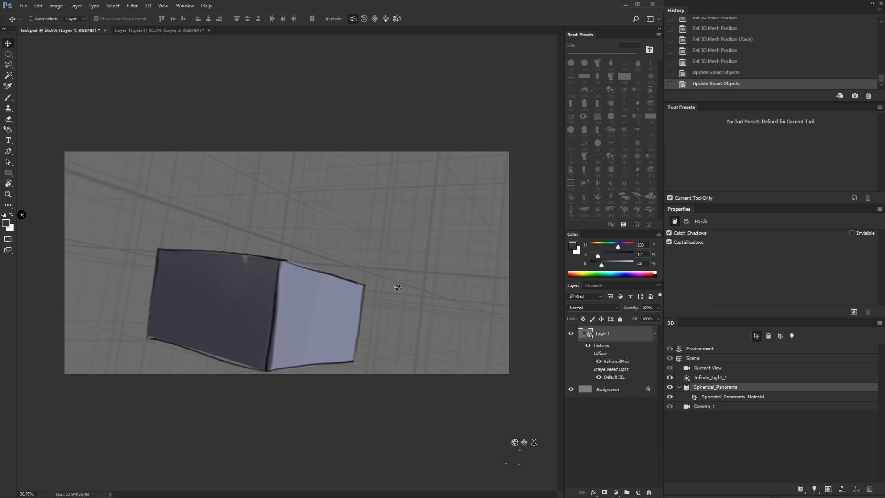
click(187, 30)
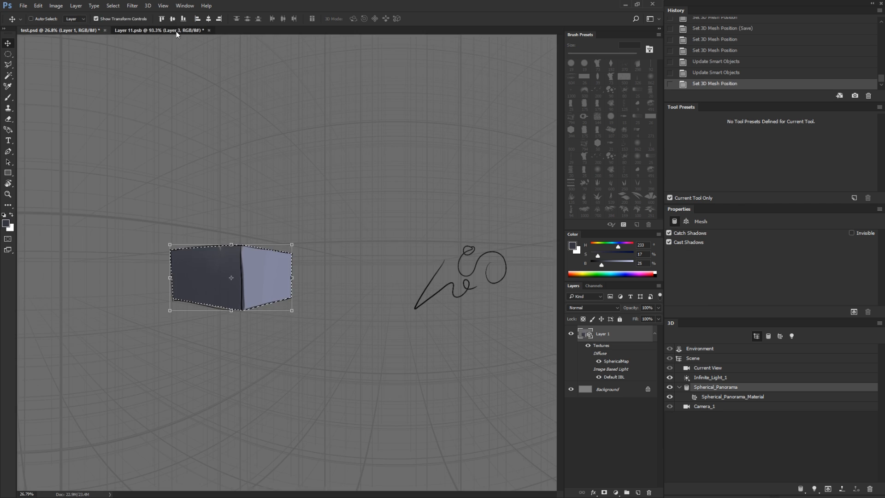
click(77, 30)
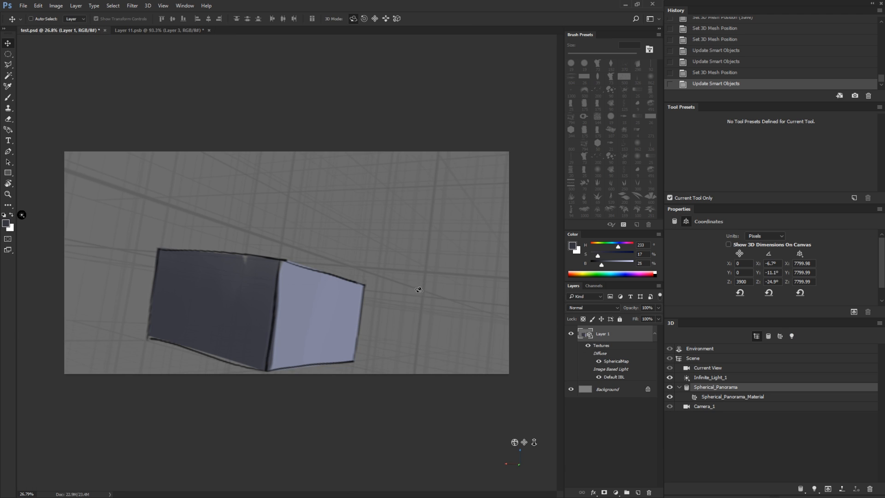
drag(415, 291, 431, 300)
click(168, 30)
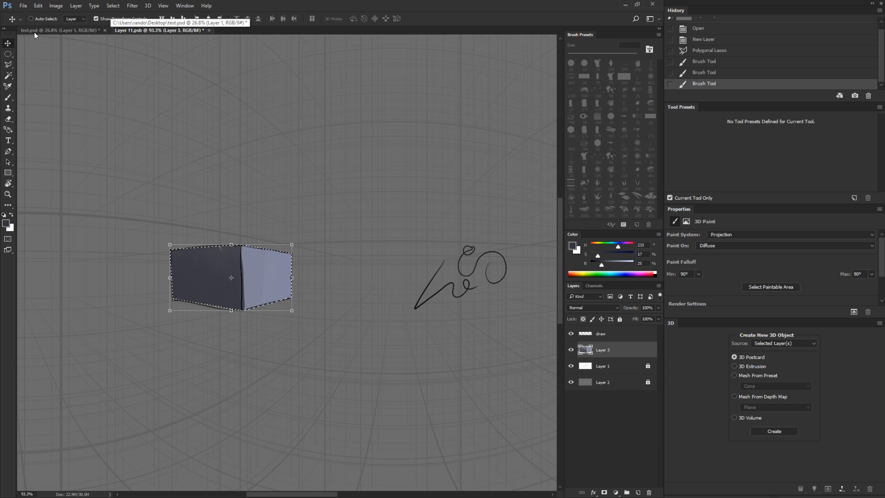
click(65, 30)
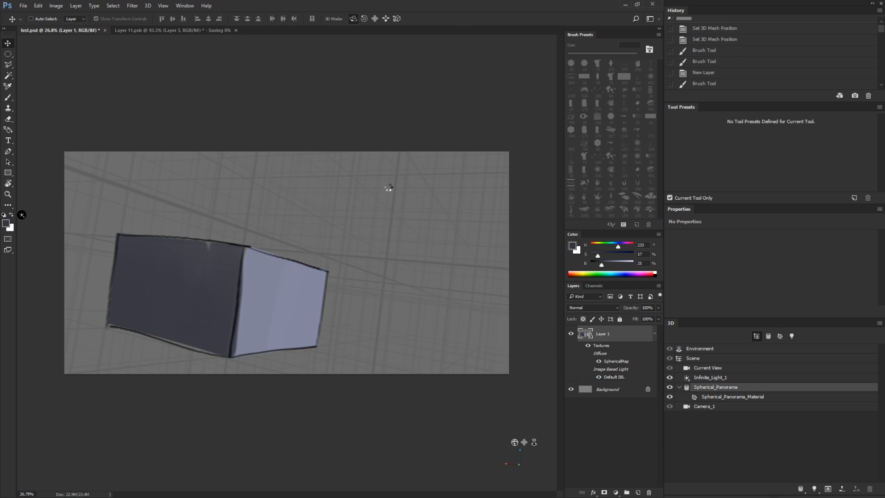
drag(390, 188, 458, 310)
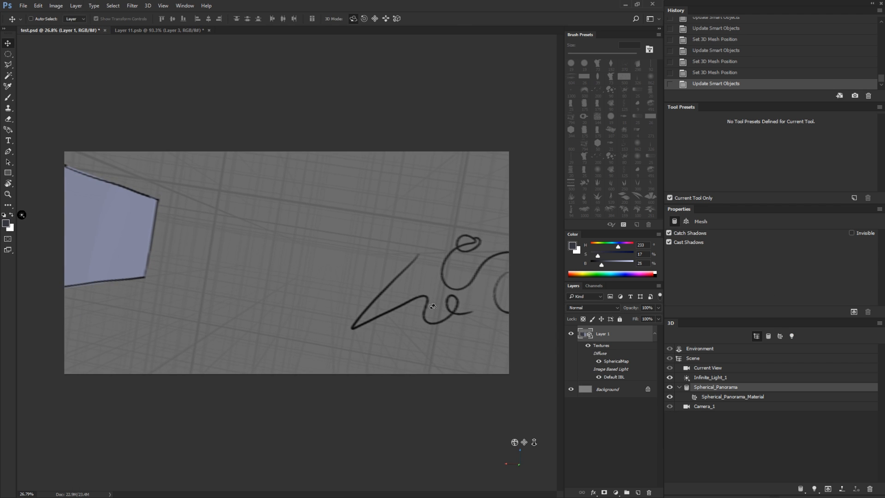
Step: Deselect the box in the flat texture and erase the scribble beside it on the draw layer
click(148, 32)
key(e)
key(ctrl+d)
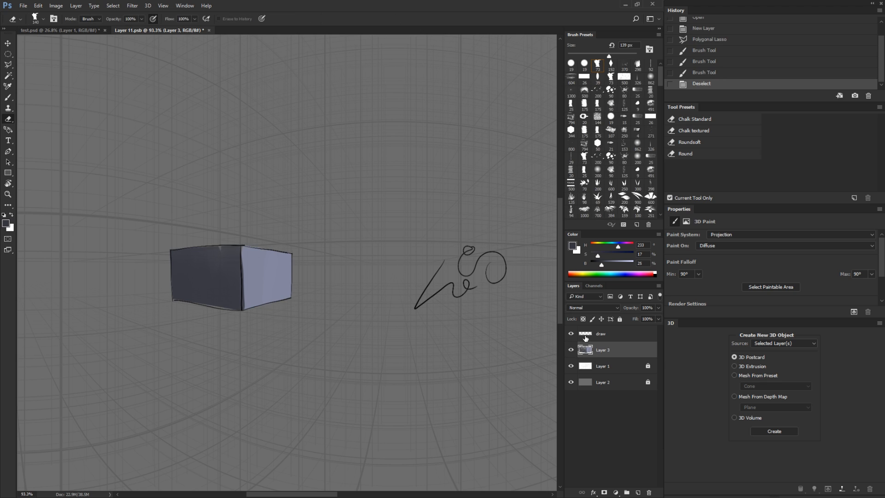
click(601, 333)
mouse_move(449, 298)
mouse_down()
mouse_move(486, 264)
mouse_move(513, 259)
mouse_up()
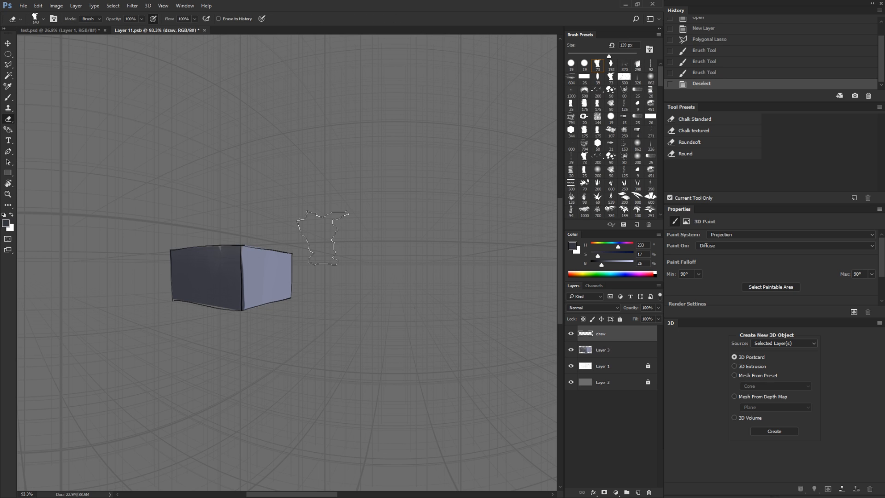
Step: Return to the 3D panorama and turn and roll the mesh to view the painted box from several angles
key(ctrl+Tab)
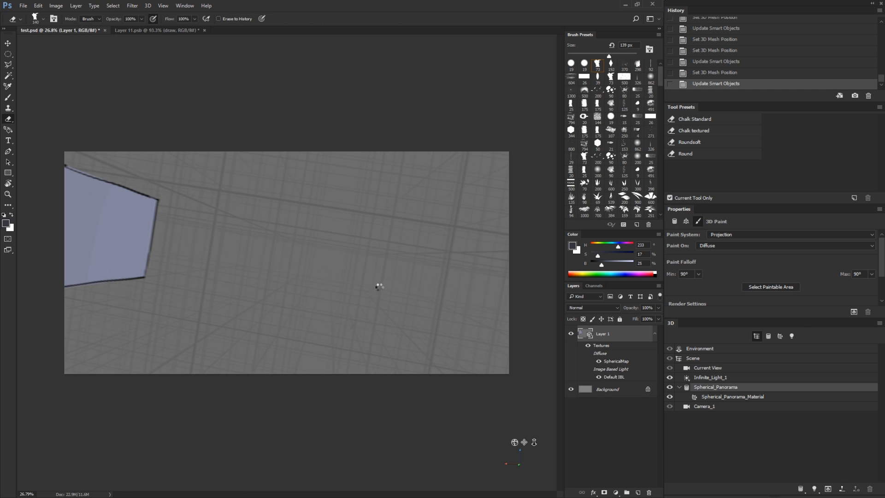
key(v)
drag(379, 287, 479, 295)
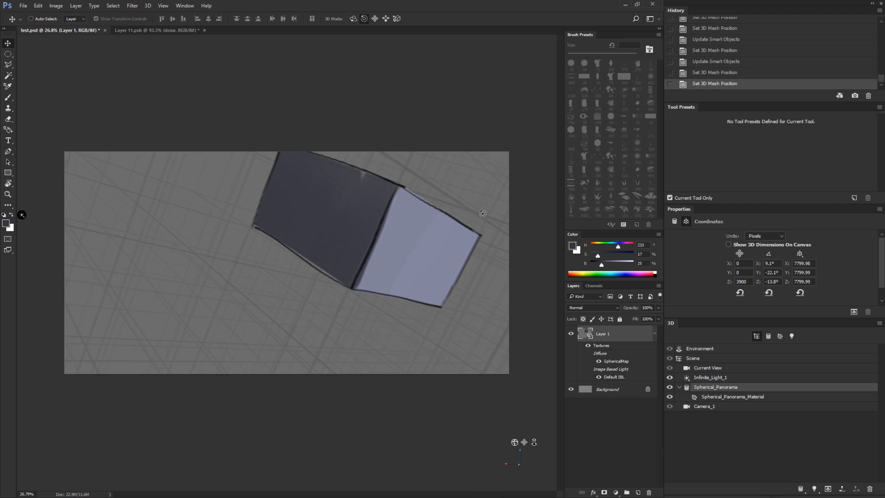
drag(450, 95, 300, 65)
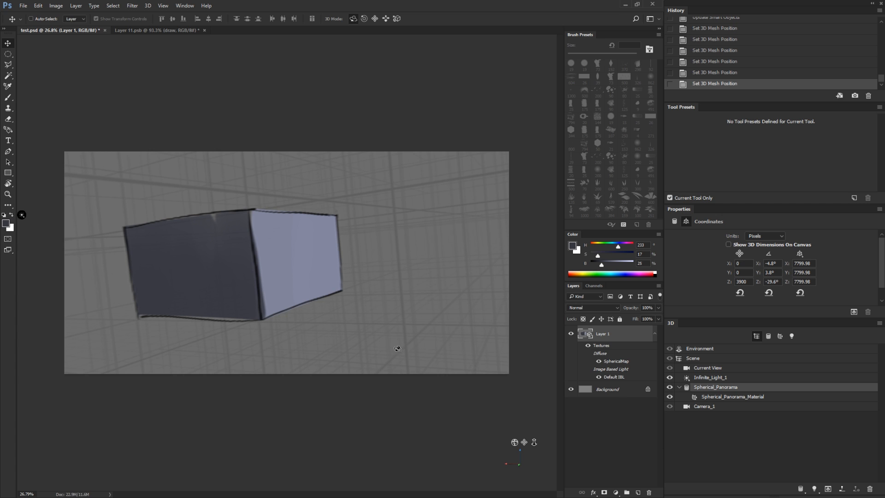
drag(398, 348, 412, 353)
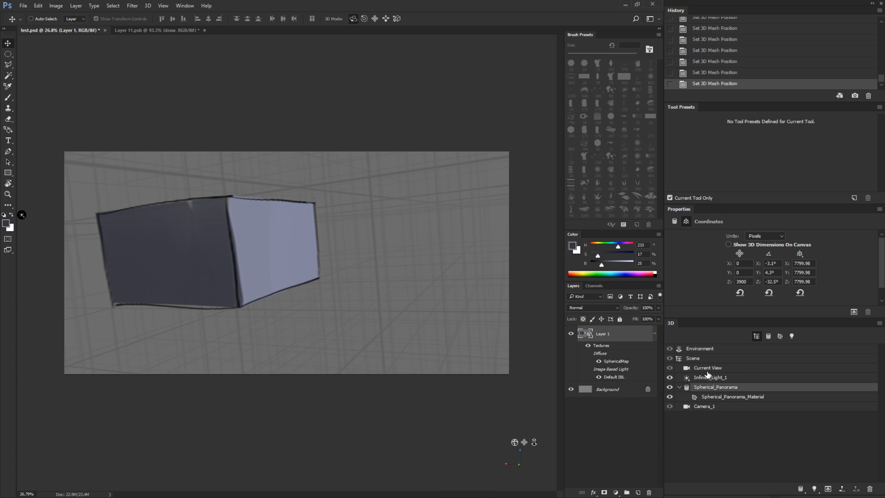
Step: Set the Current View camera's field of view to a 15 mm lens
click(706, 369)
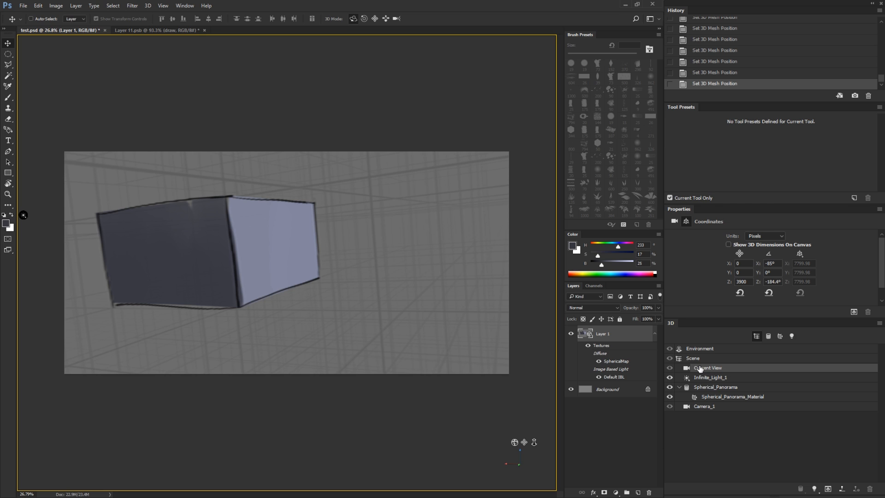
click(696, 361)
click(702, 368)
click(674, 223)
click(686, 221)
click(675, 220)
click(685, 222)
click(675, 222)
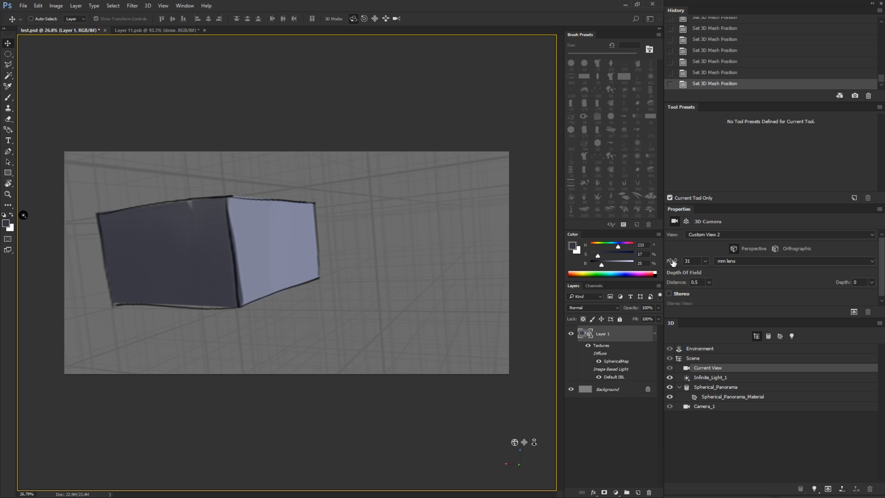
drag(673, 262, 668, 261)
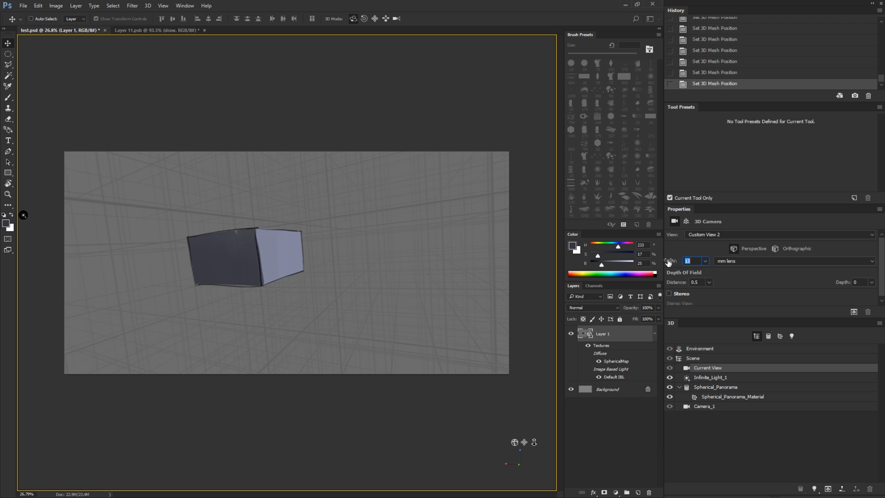
text(15)
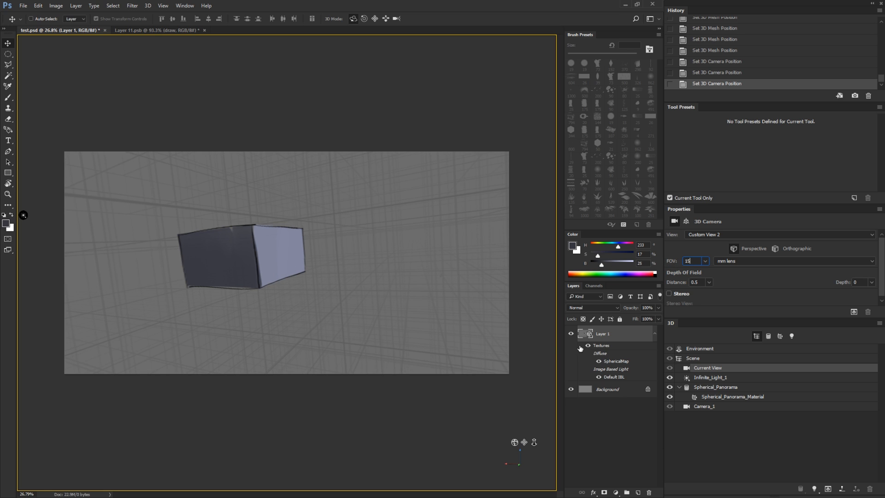
Step: Apply the 15 mm lens and turn the camera to inspect the painted box in the wider view
key(Return)
drag(369, 311, 394, 306)
drag(333, 317, 442, 321)
Step: Save test.psd and close the Layer 11.psb texture document without saving its changes
key(ctrl+s)
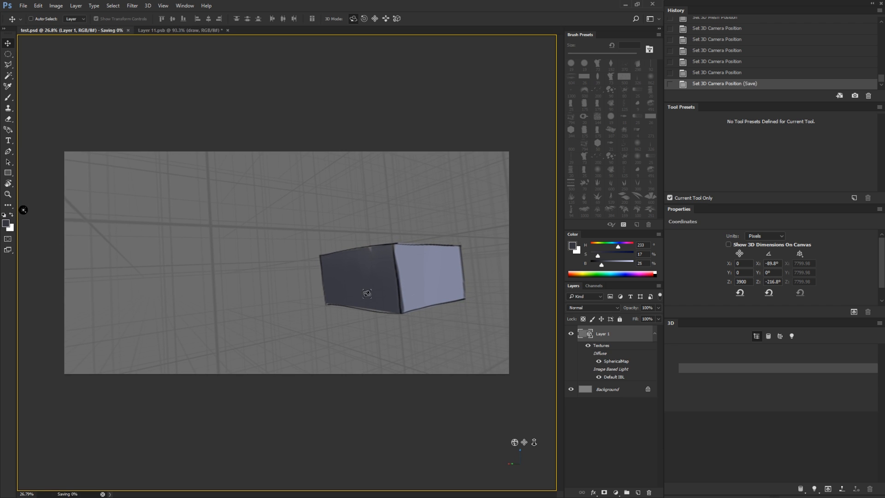
click(367, 293)
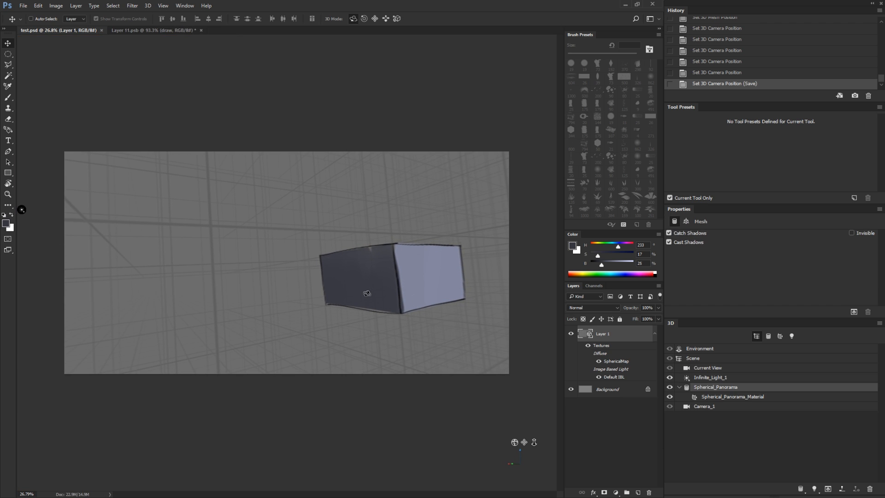
click(201, 30)
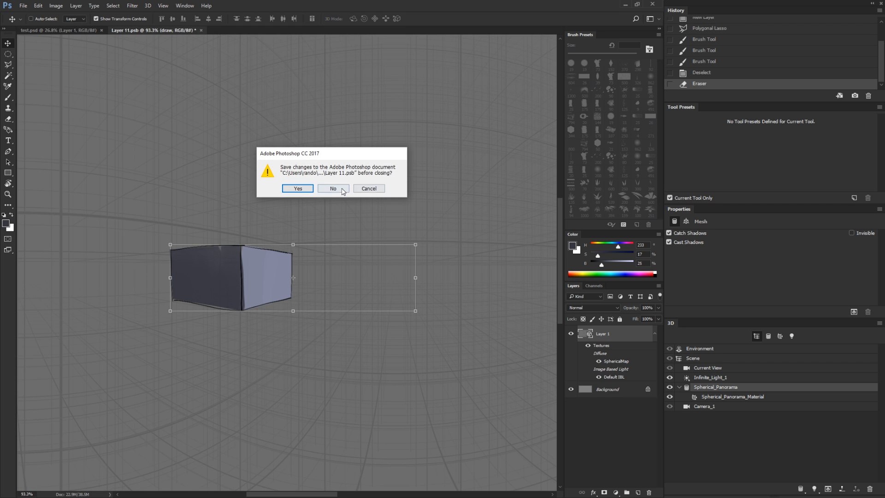
click(343, 190)
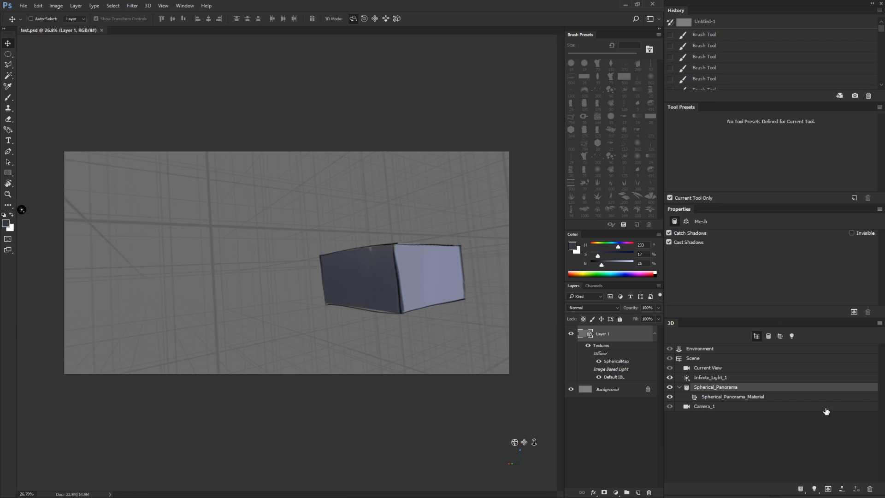
Step: Open the diffuse texture of Spherical_Panorama_Material for editing as a flat document
click(721, 398)
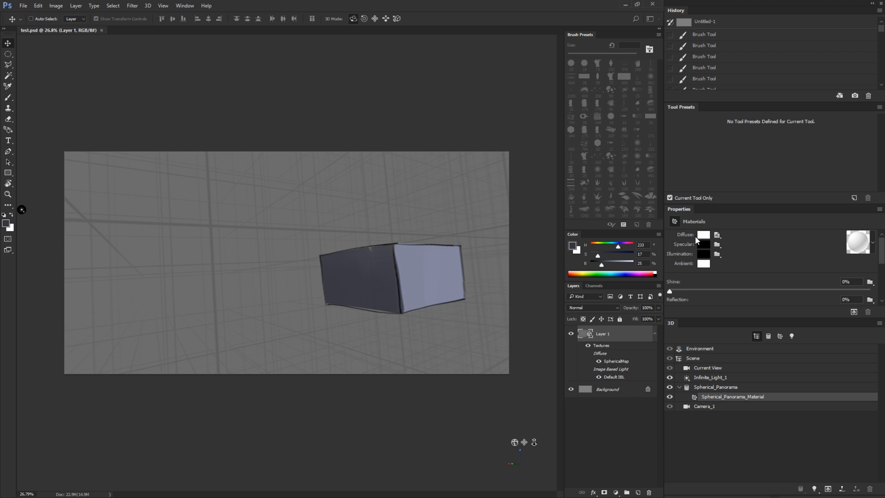
click(716, 235)
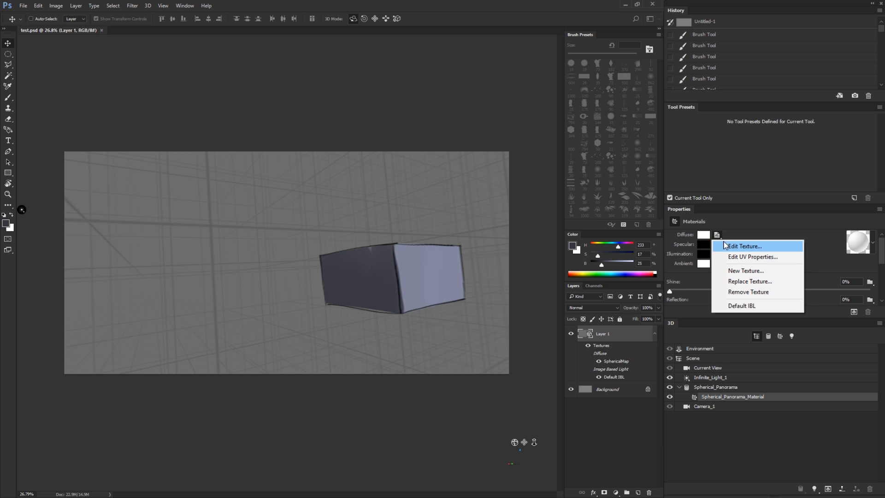
click(730, 246)
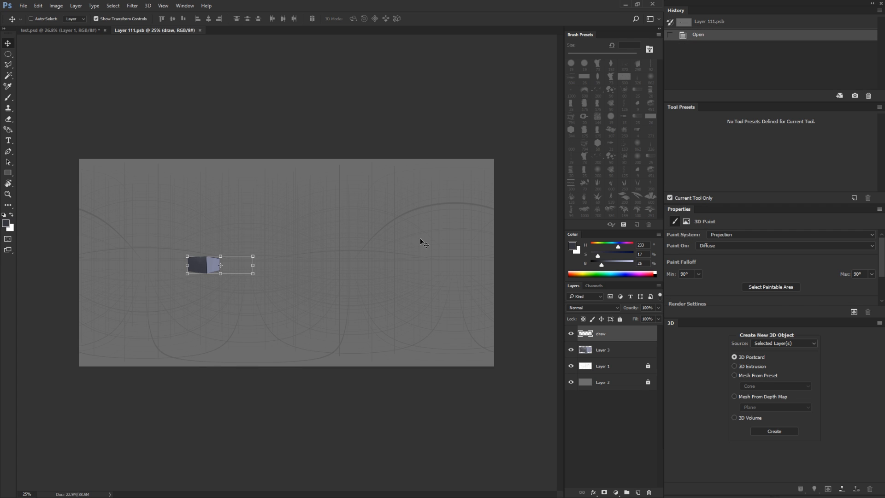
Step: Save the flat texture to the Desktop as a JPEG named pab with quality 10
key(ctrl+shift+s)
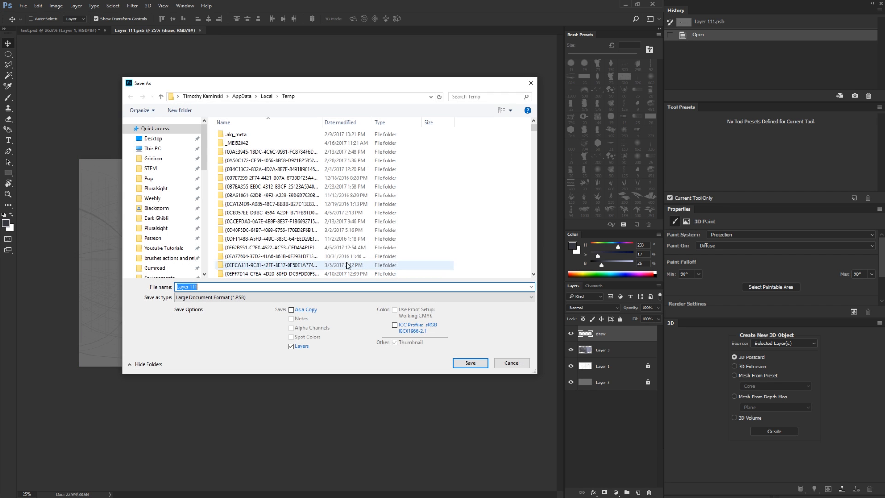
click(153, 139)
click(253, 297)
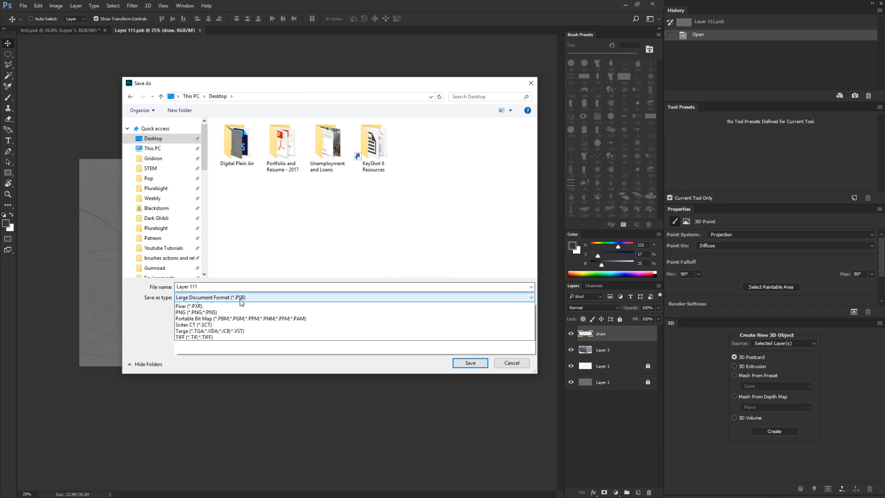
click(230, 362)
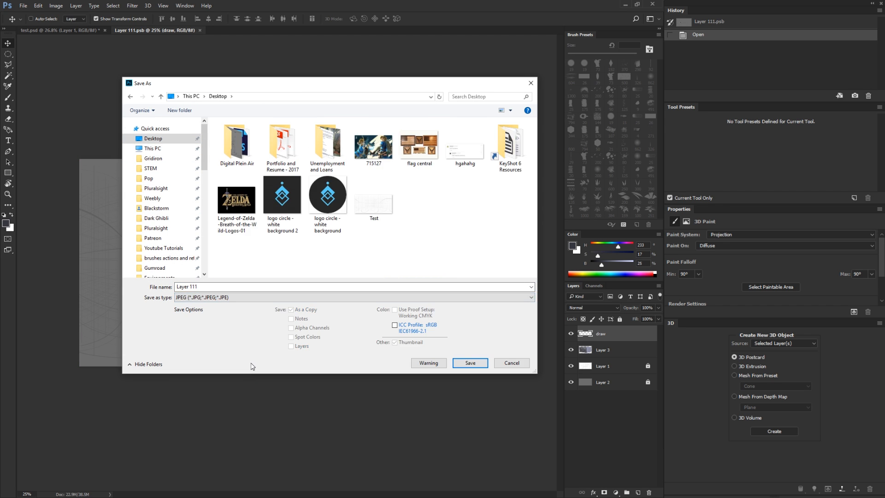
click(241, 287)
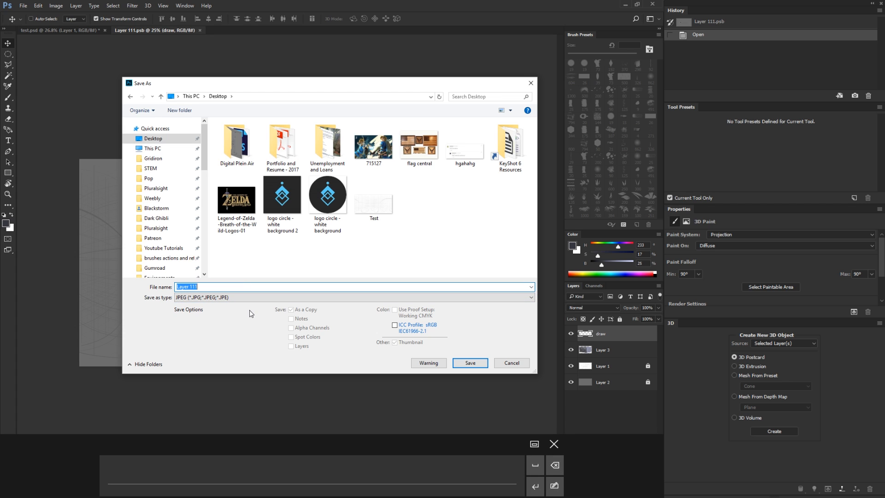
text(pam)
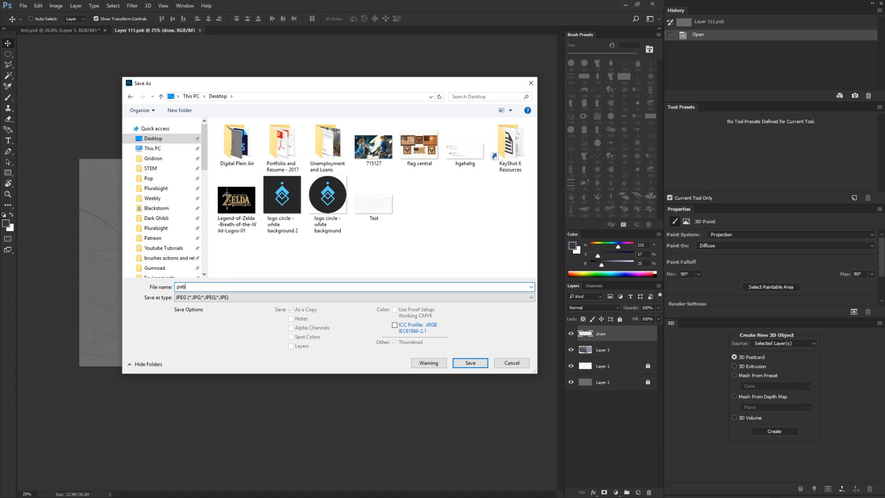
key(Return)
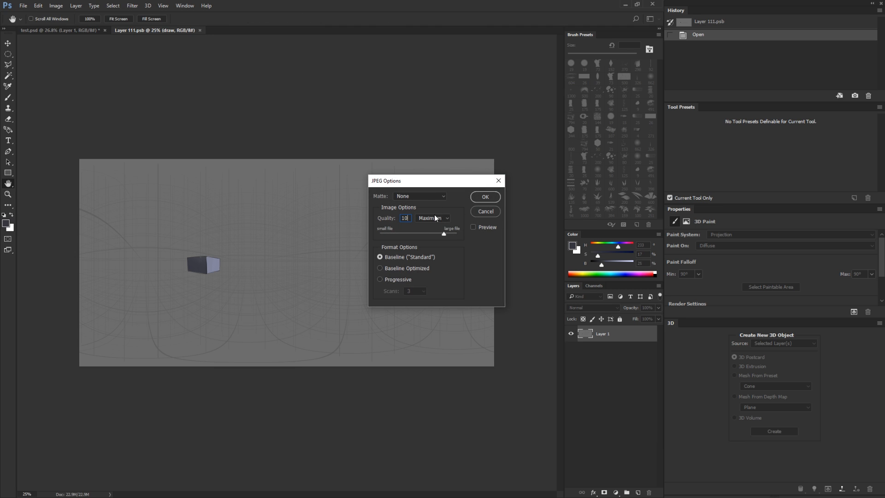
click(484, 197)
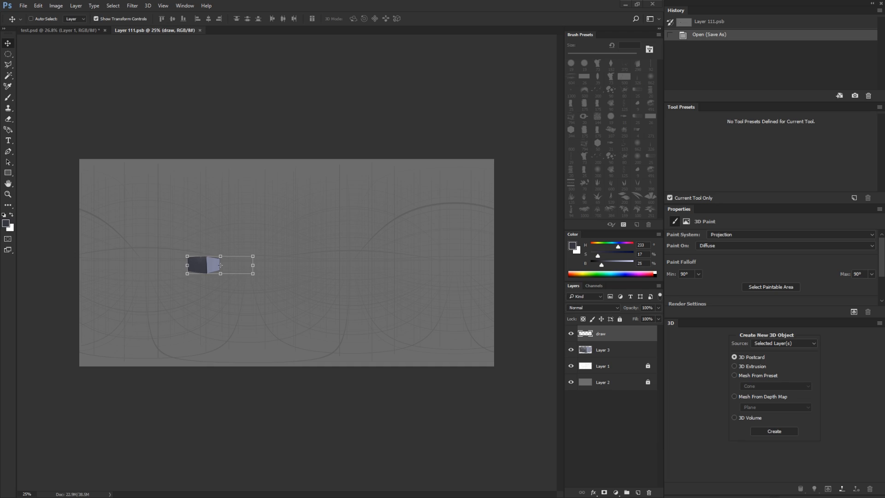
Step: Switch to ArtStation in the browser, start a new project and upload the exported JPEG as a 360 panorama
drag(884, 99, 428, 67)
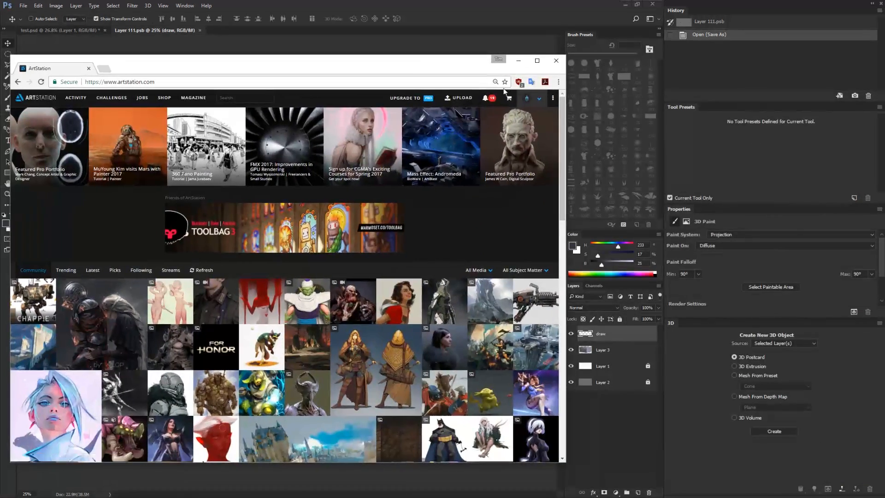
click(537, 61)
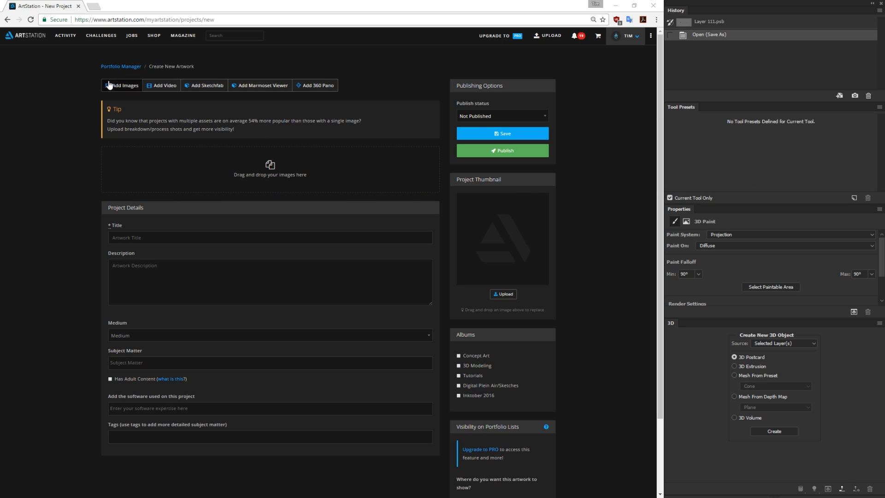
click(328, 86)
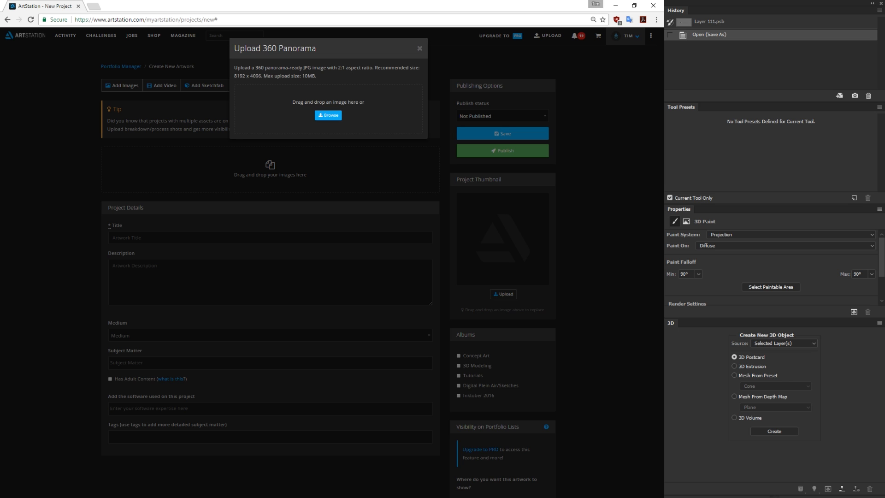
drag(688, 285, 342, 115)
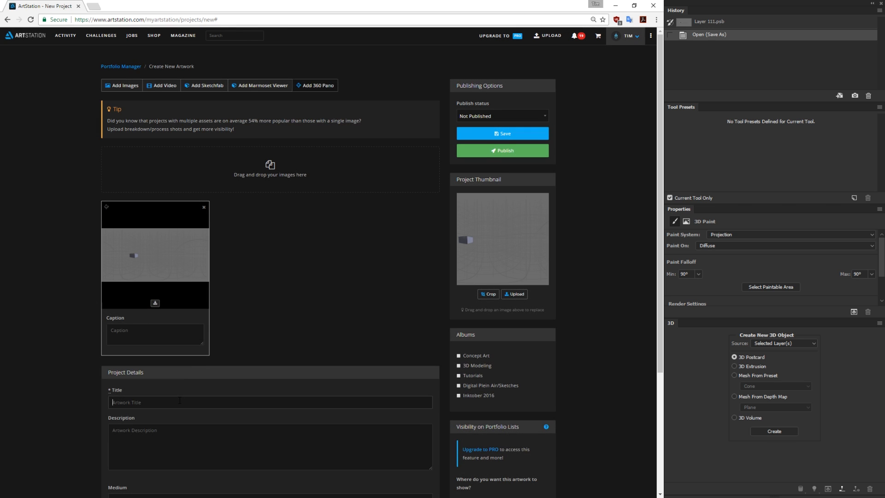
Step: Title the ArtStation project Test and save it without publishing
click(197, 401)
text(Test)
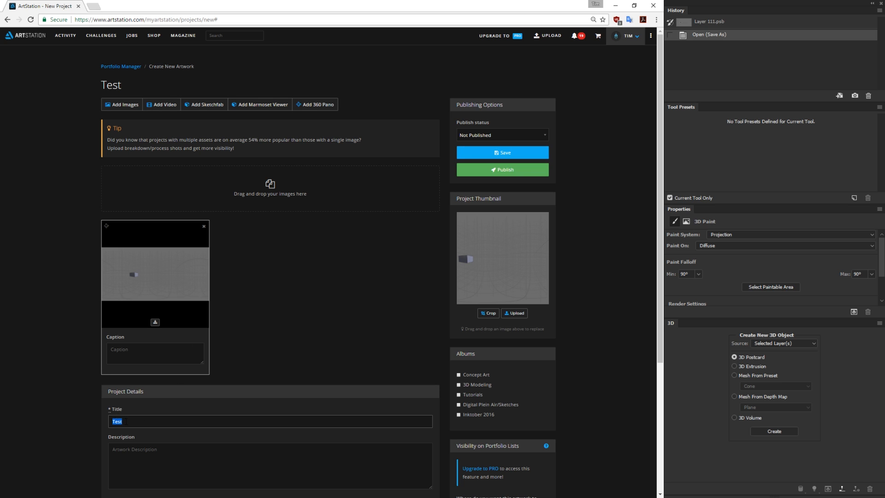
click(497, 151)
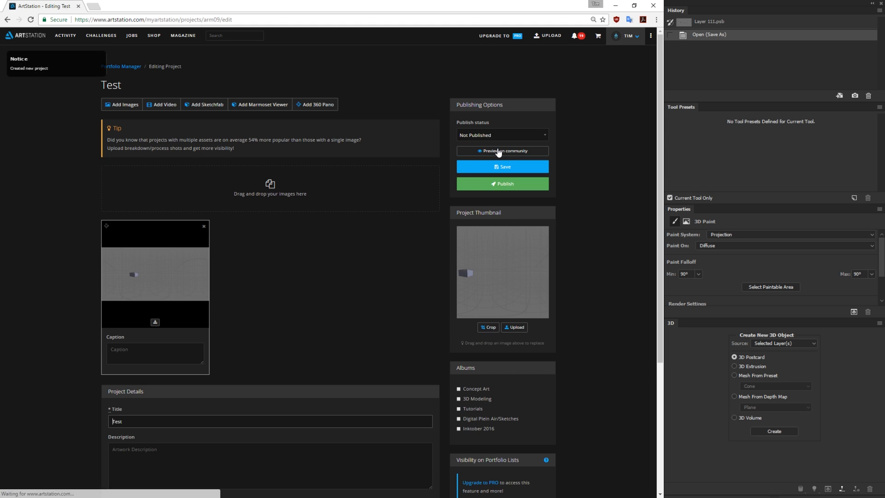
Step: Preview the project in the community view and turn the 360 panorama to the painted box
click(514, 151)
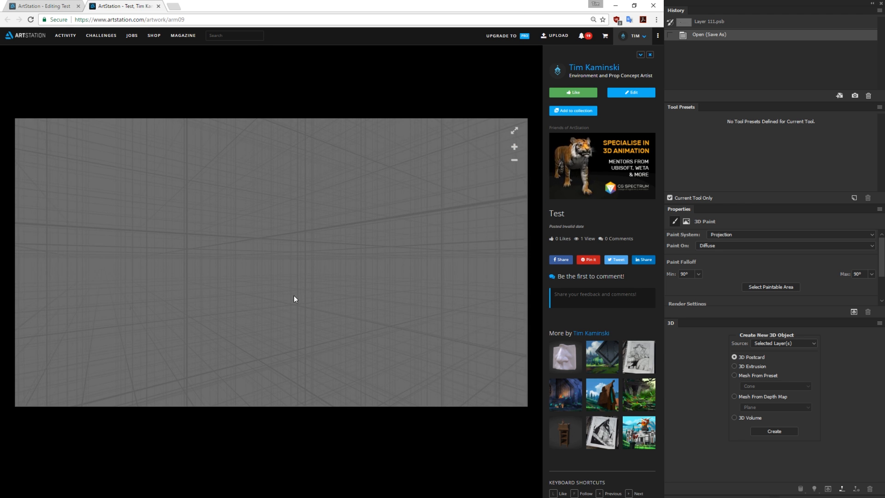
drag(294, 295, 231, 284)
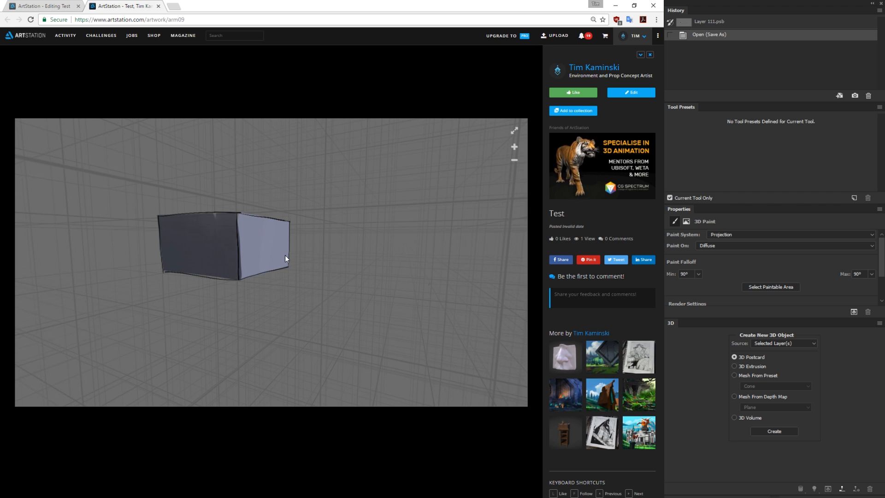
Step: Return to Photoshop, save the texture into test.psd and bring up the Current View camera settings
click(690, 374)
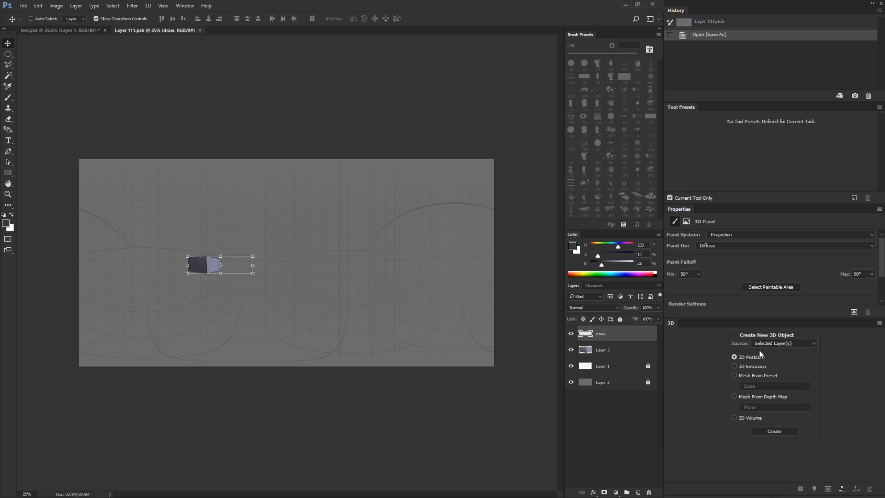
key(b)
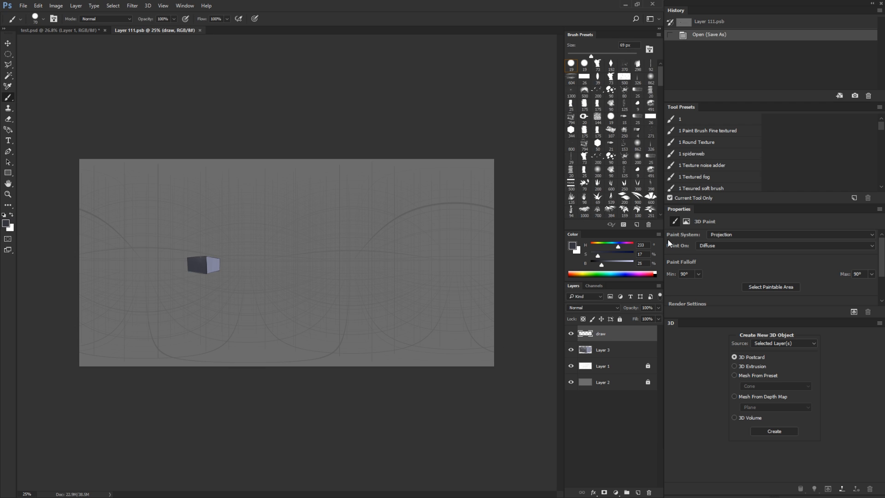
key(ctrl+s)
click(67, 31)
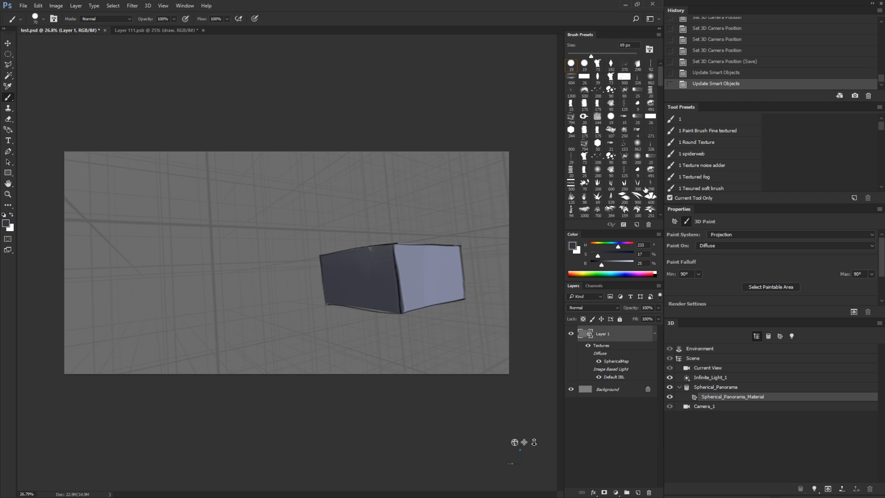
click(675, 222)
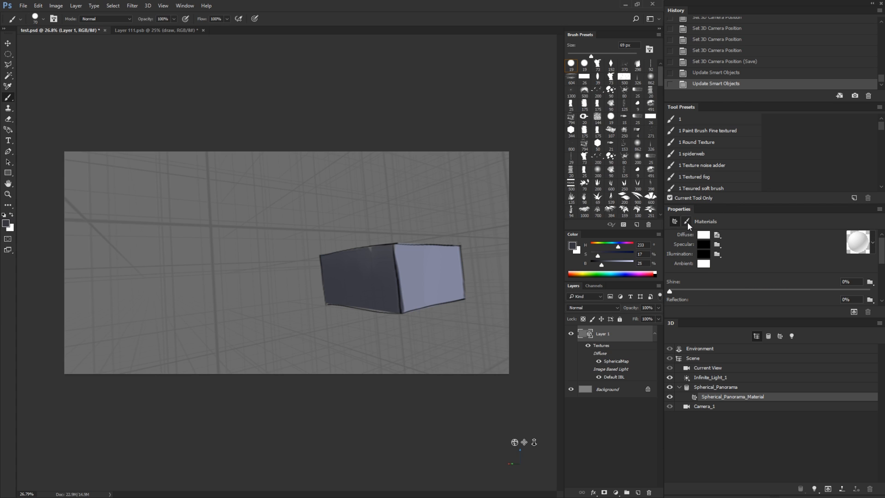
click(687, 221)
click(708, 369)
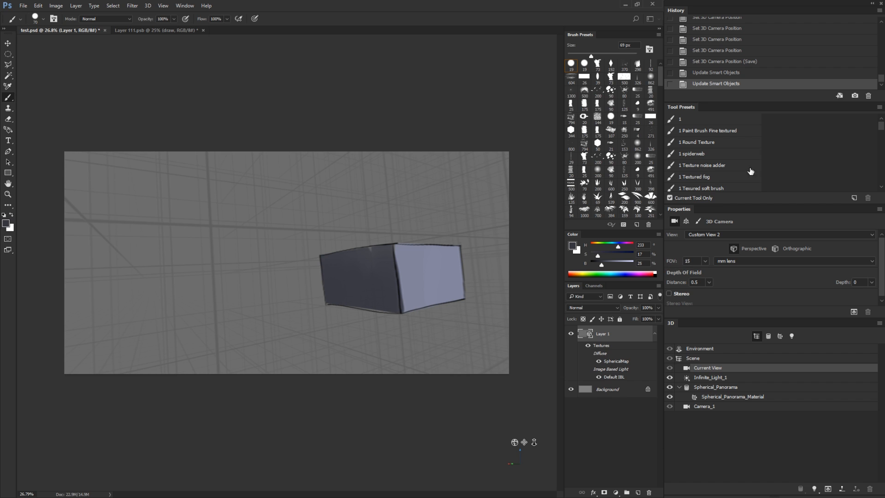
Step: Switch to the ArtStation preview, turn the panorama slightly, close the project editing page and move the browser aside
key(alt+Tab)
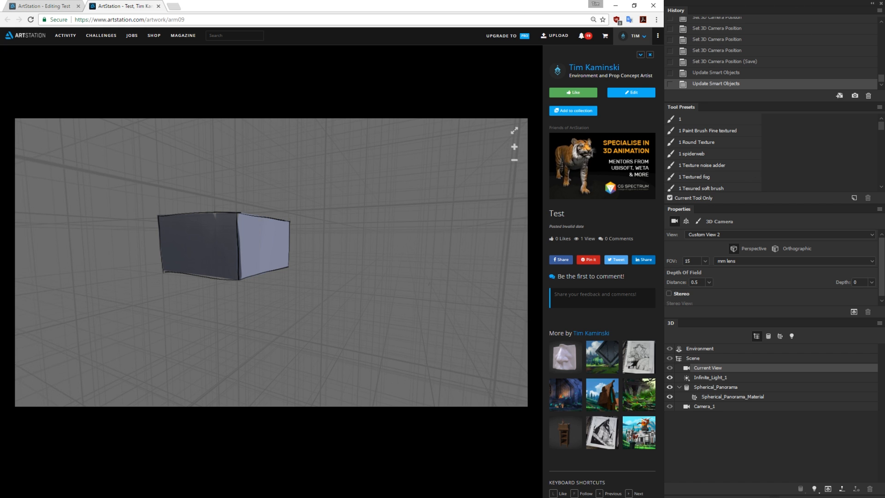
drag(320, 232, 328, 224)
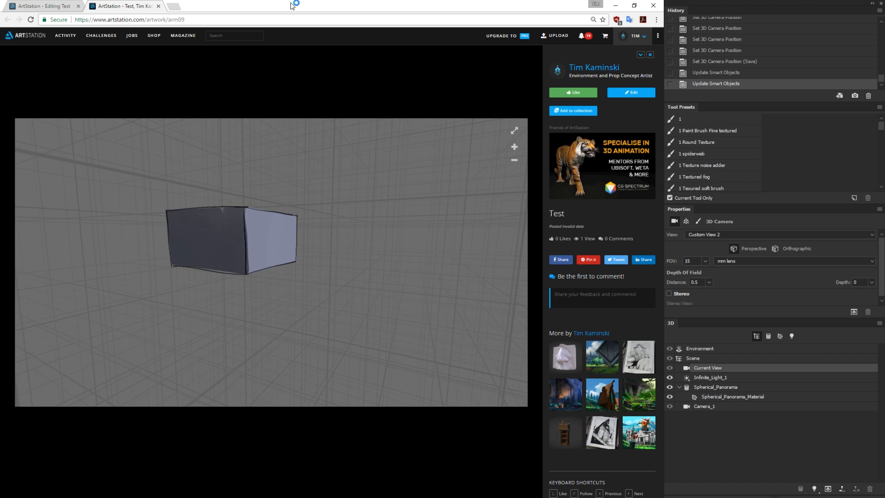
click(78, 6)
drag(203, 5, 293, 75)
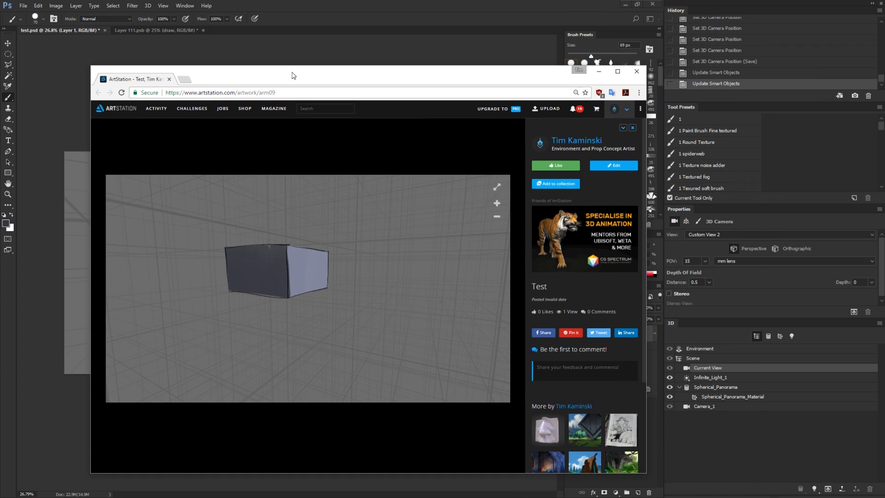
double_click(294, 75)
mouse_move(269, 9)
mouse_down()
mouse_move(860, 64)
mouse_move(884, 51)
mouse_up()
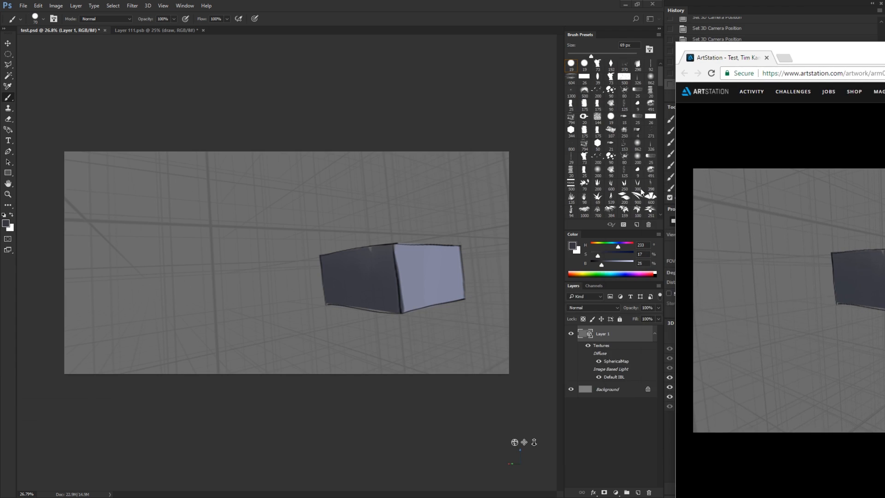
Step: Turn the Current View camera in test.psd to compare the box with the ArtStation preview
click(412, 317)
key(v)
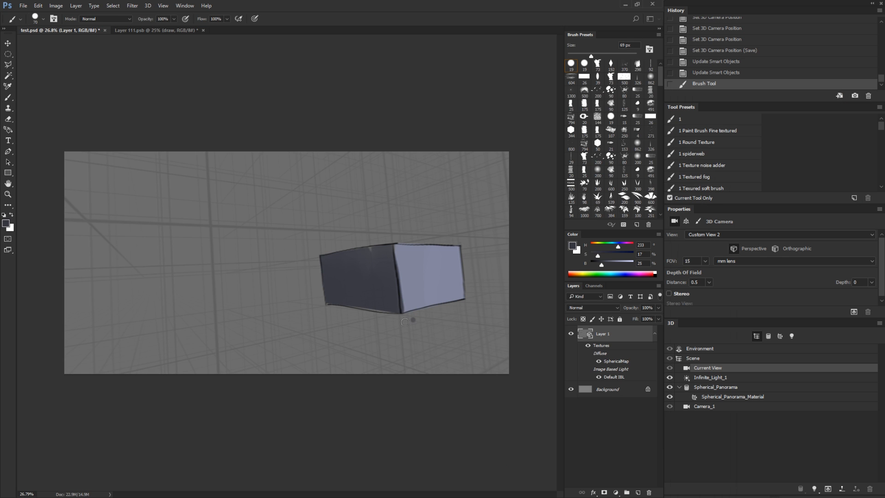
drag(411, 317, 441, 320)
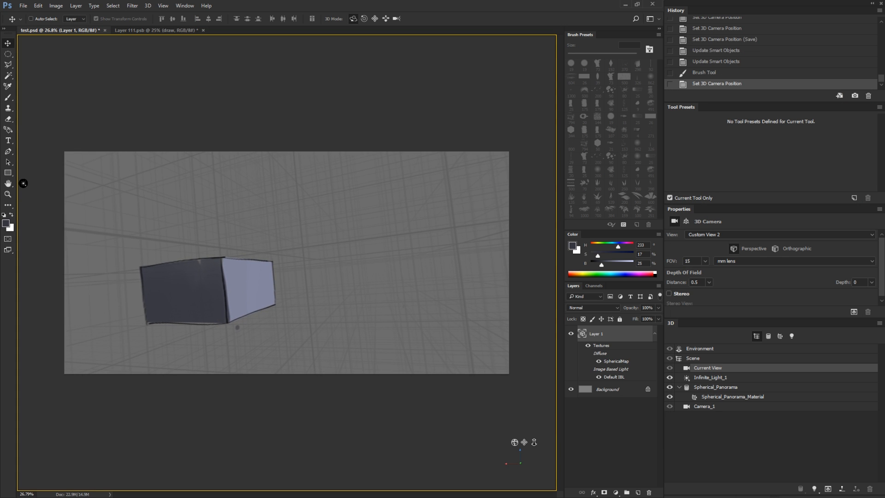
Step: Bring the ArtStation preview back into view and zoom in on the painted box
key(alt+Tab)
drag(655, 53, 366, 76)
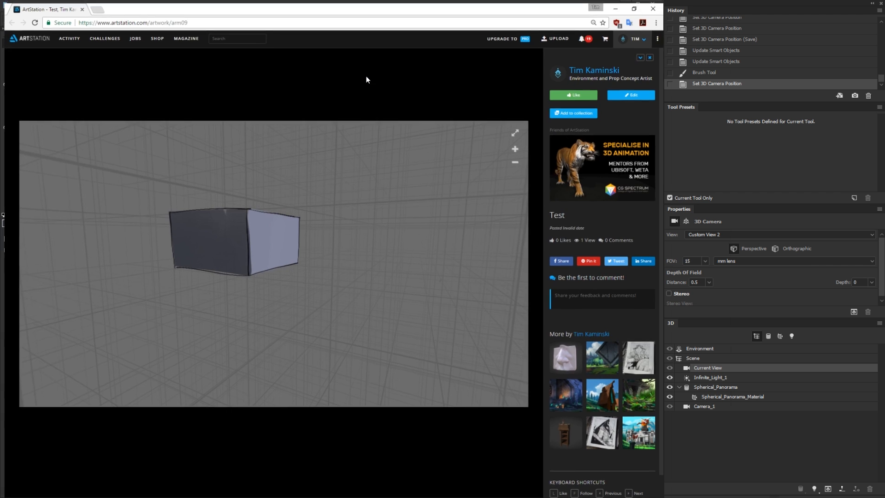
scroll(258, 239, up, 5)
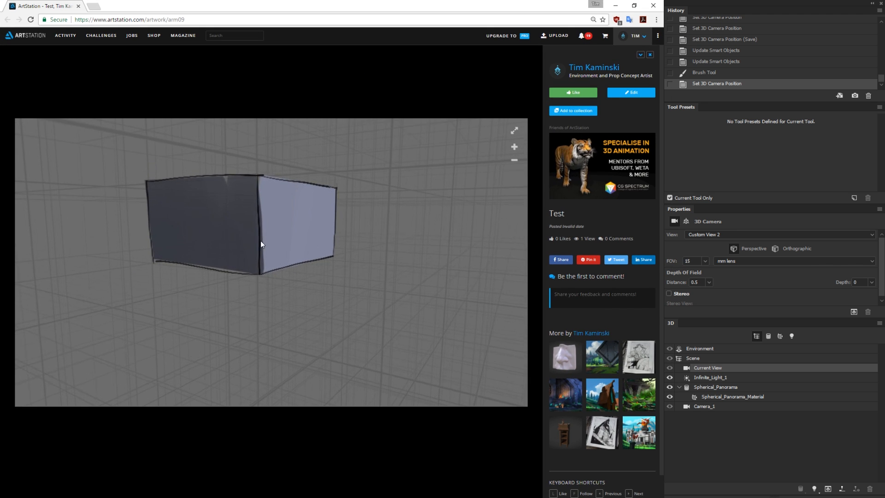
Step: Zoom out and turn the ArtStation preview to examine the painted box, and move the browser aside to return to Photoshop
scroll(295, 264, down, 5)
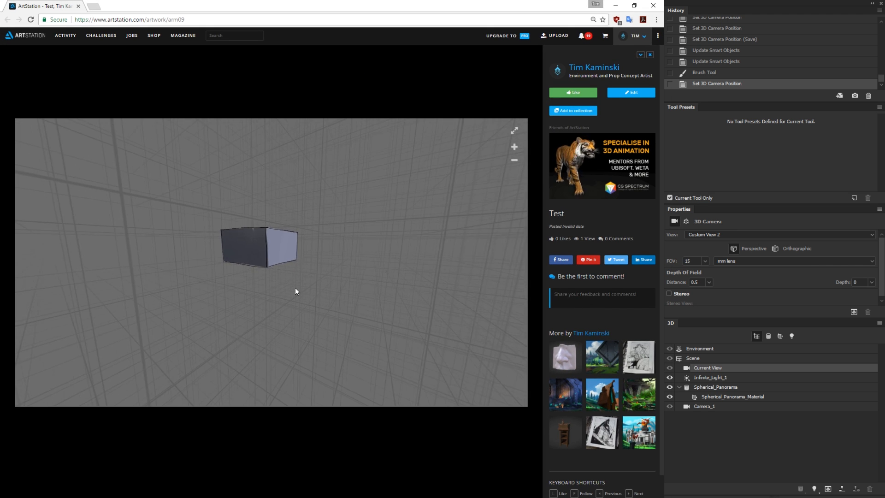
drag(296, 294, 373, 296)
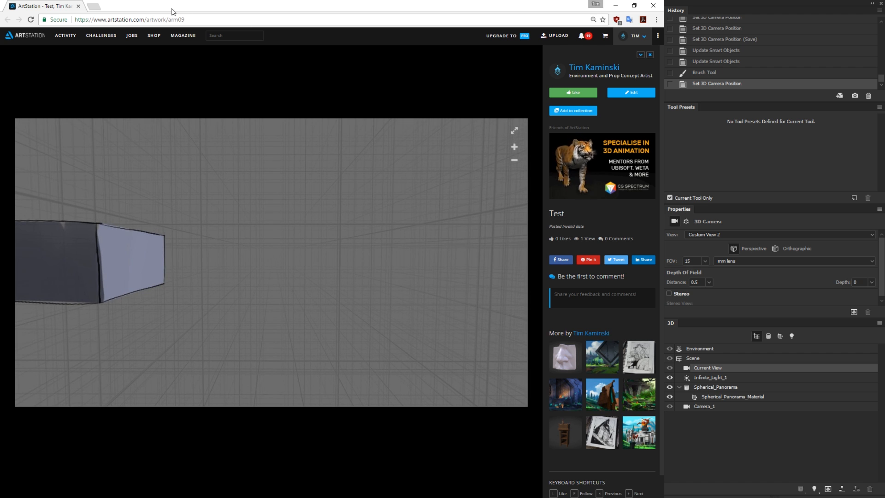
drag(172, 12, 884, 18)
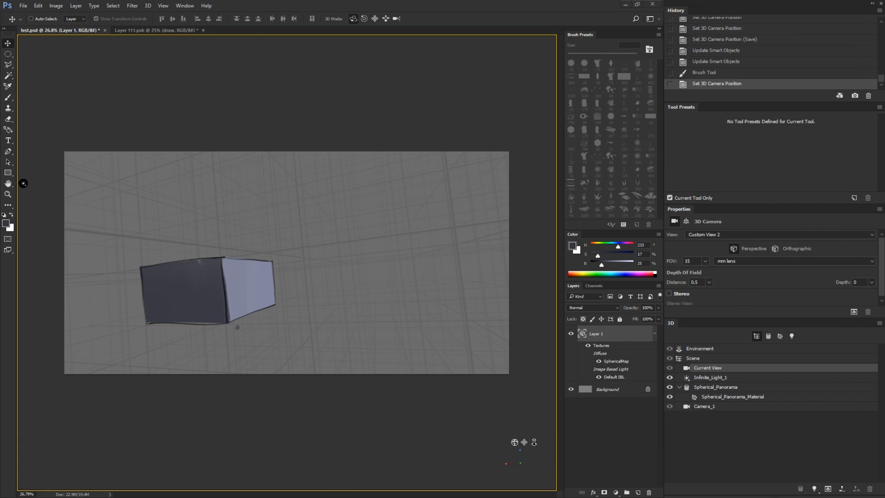
Step: Refresh test.psd from the Layer 111.psb texture, and roll and orbit the Spherical_Panorama mesh to level the box
click(359, 294)
click(174, 31)
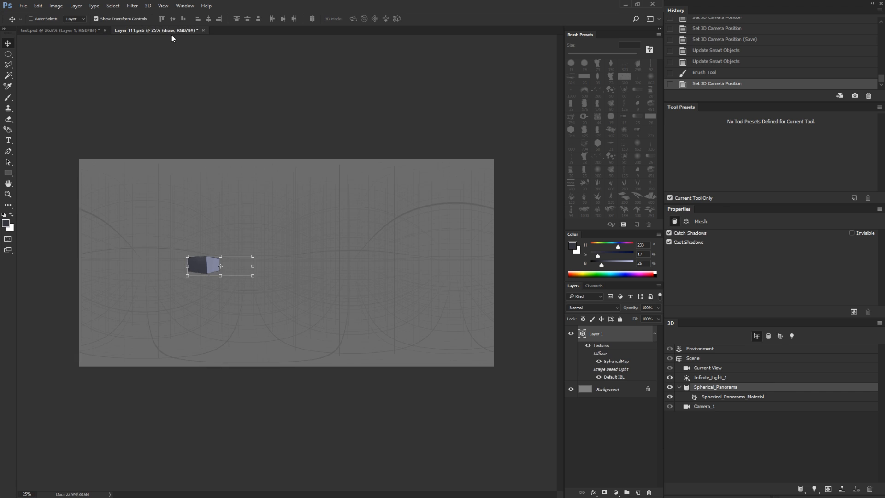
click(80, 32)
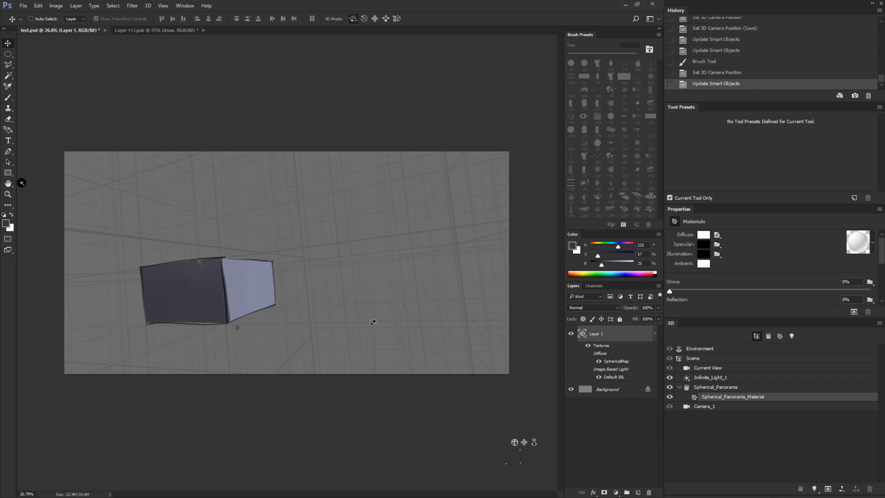
click(319, 293)
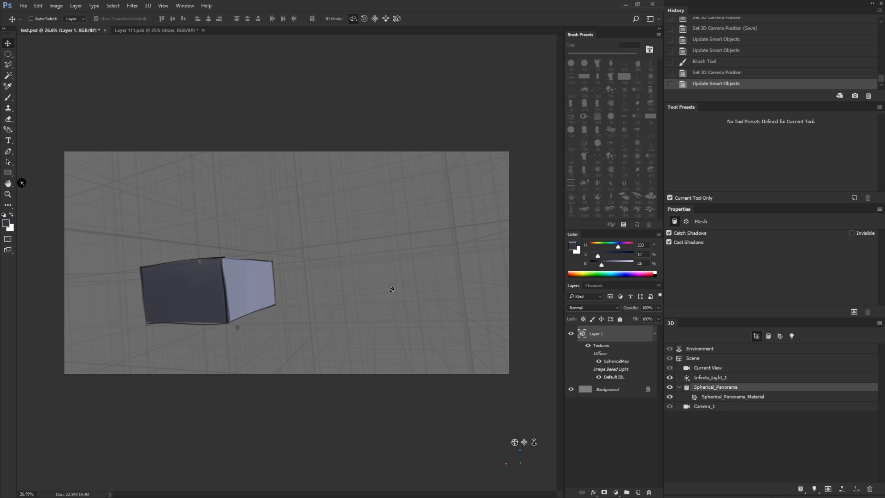
drag(365, 286, 357, 247)
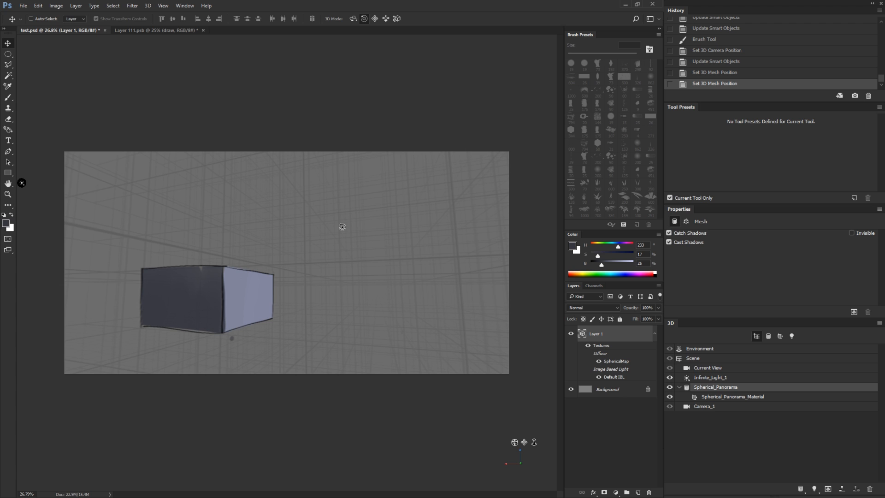
click(381, 295)
click(353, 19)
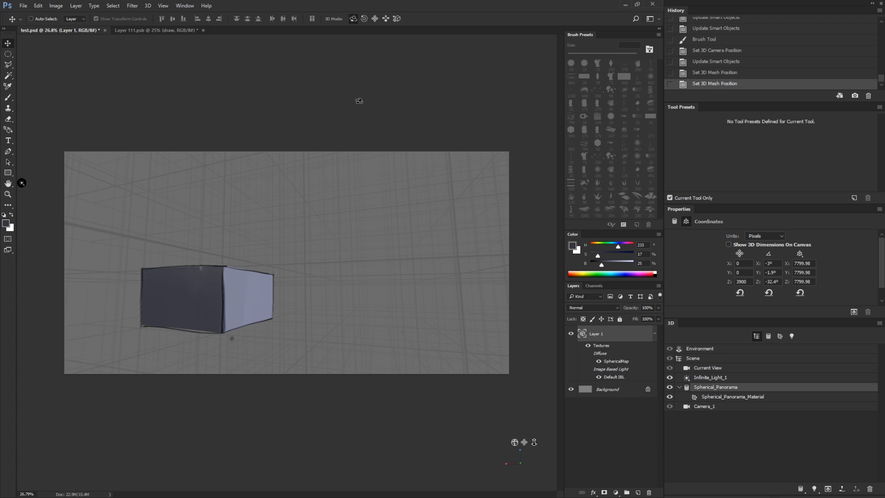
click(354, 262)
mouse_move(351, 270)
mouse_down()
mouse_move(369, 265)
mouse_move(336, 267)
mouse_up()
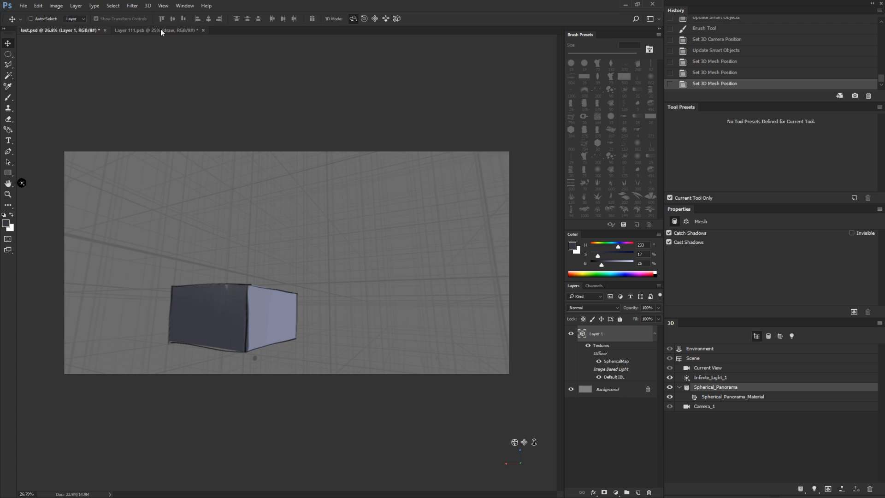
Step: Add an empty layer above the draw layer in the Layer 111.psb texture and get the Brush tool ready
click(161, 30)
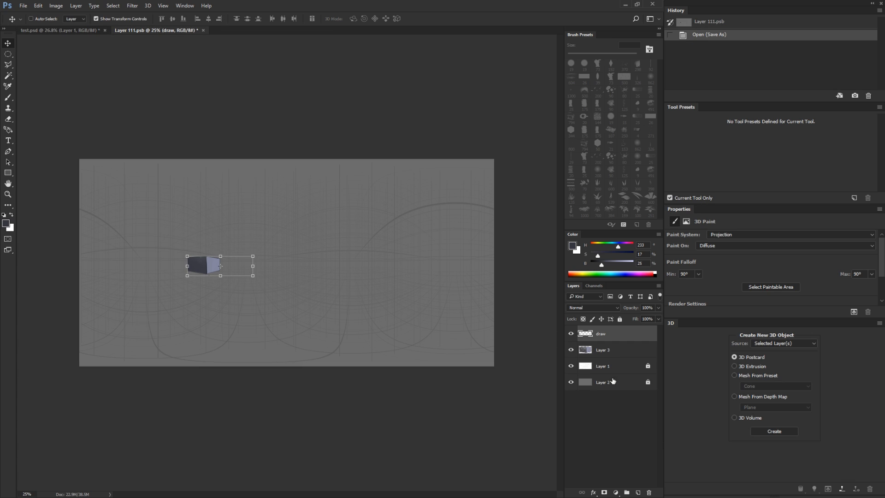
click(637, 490)
key(b)
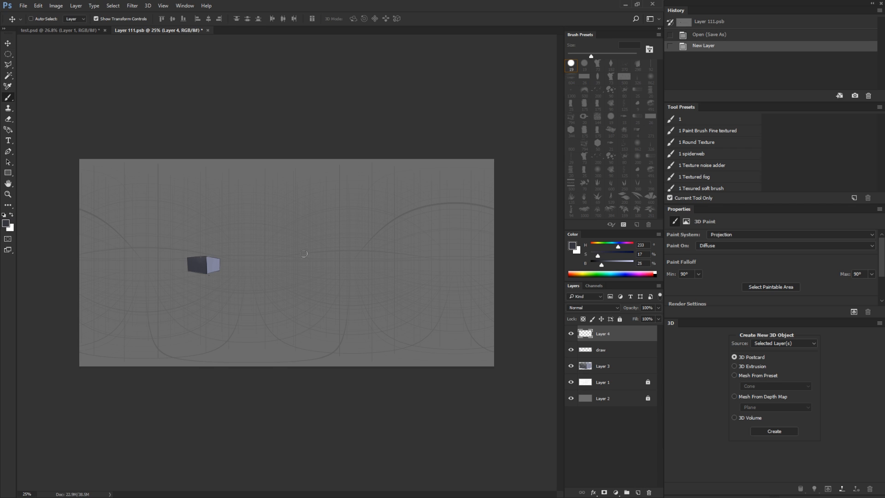
Step: In test.psd, paint a slanted upper edge and a long vertical edge beside the box with a 29 px brush at 17% brightness
click(60, 30)
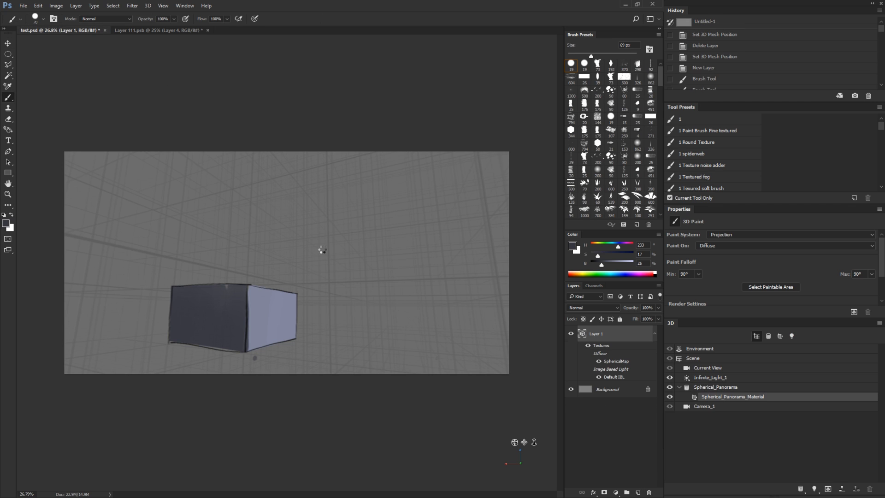
drag(342, 296, 329, 300)
drag(601, 262, 599, 266)
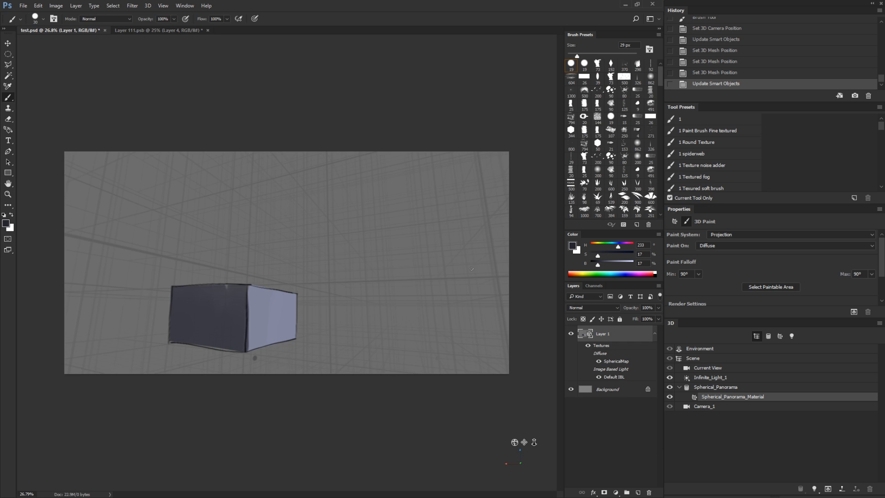
mouse_move(327, 192)
mouse_down()
mouse_move(328, 287)
mouse_move(325, 190)
mouse_move(425, 162)
mouse_up()
drag(335, 186, 431, 163)
drag(331, 246, 329, 358)
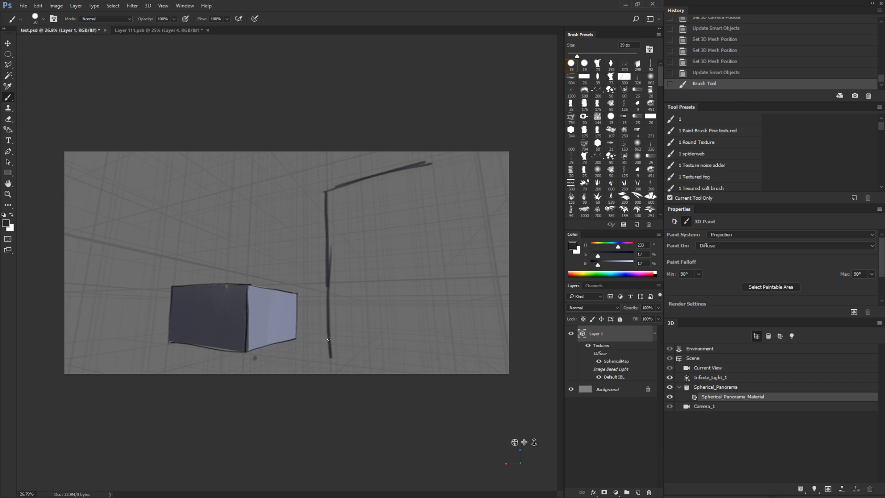
drag(330, 289, 328, 362)
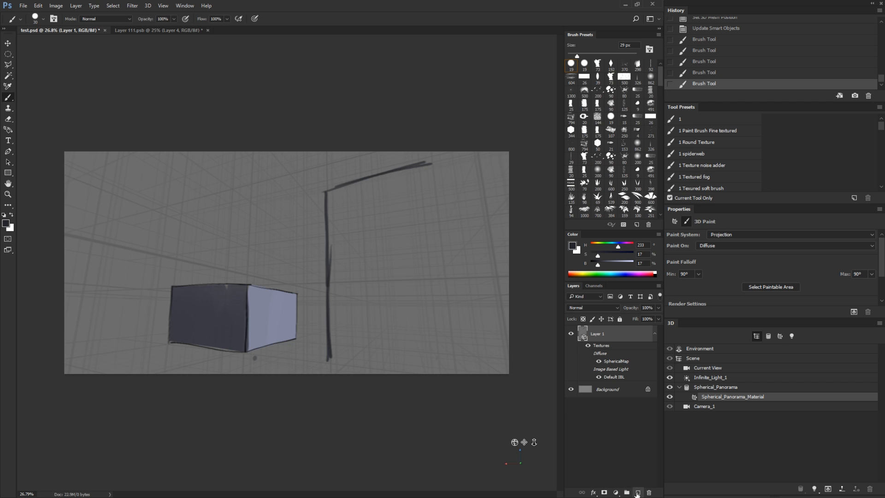
Step: Add a layer above the panorama, repaint the slanted and vertical edges on it, and sketch a lower outline reaching above the box
click(637, 493)
drag(325, 193, 433, 159)
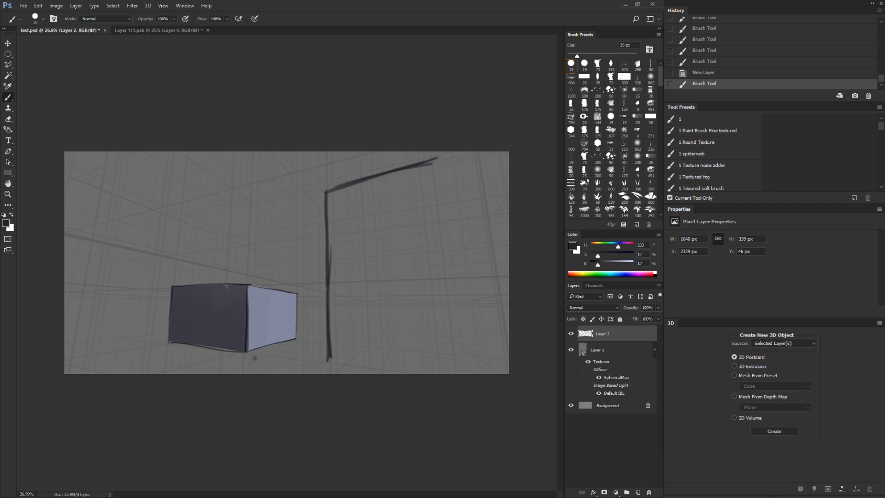
drag(323, 191, 330, 350)
mouse_move(327, 236)
mouse_down()
mouse_move(252, 244)
mouse_move(249, 270)
mouse_up()
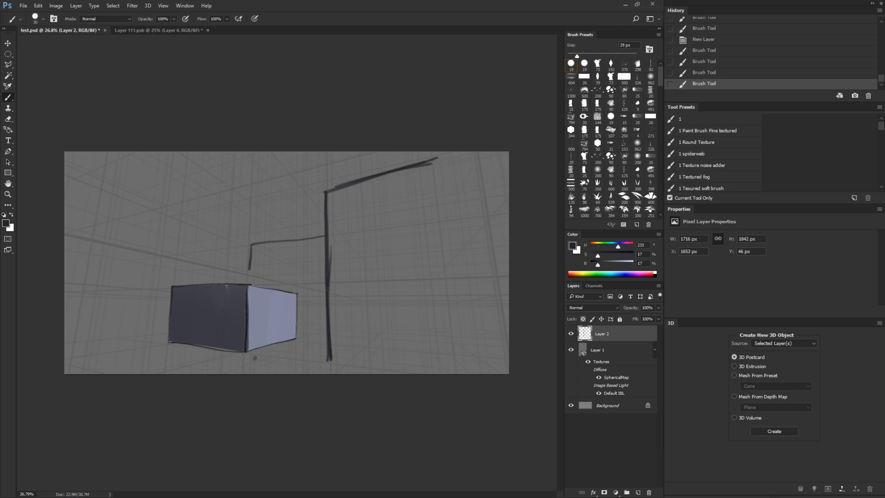
Step: Turn the Spherical_Panorama mesh slightly and merge Layer 2 down into the panorama layer
click(586, 348)
key(v)
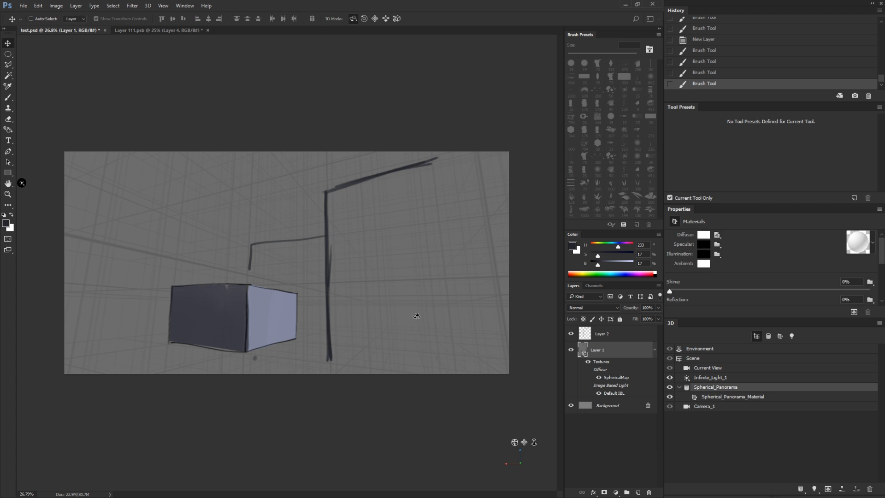
mouse_move(422, 314)
mouse_down()
mouse_move(410, 316)
mouse_move(460, 310)
mouse_move(410, 316)
mouse_up()
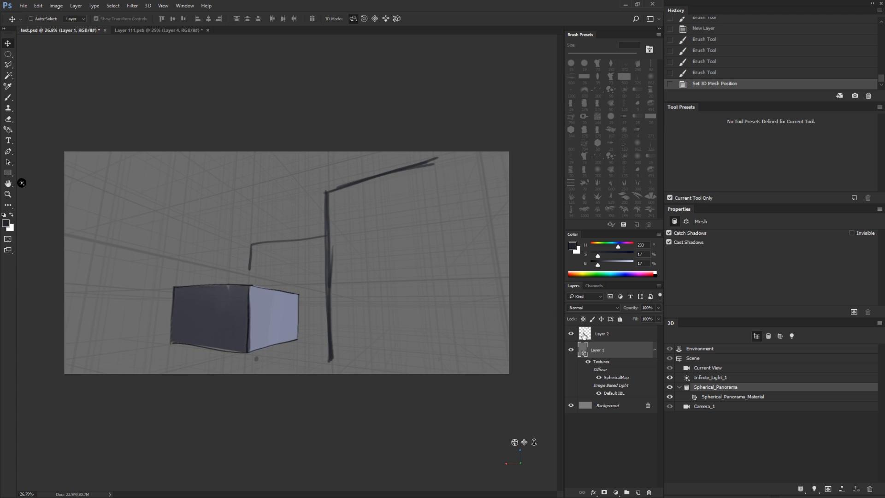
click(587, 335)
key(ctrl)
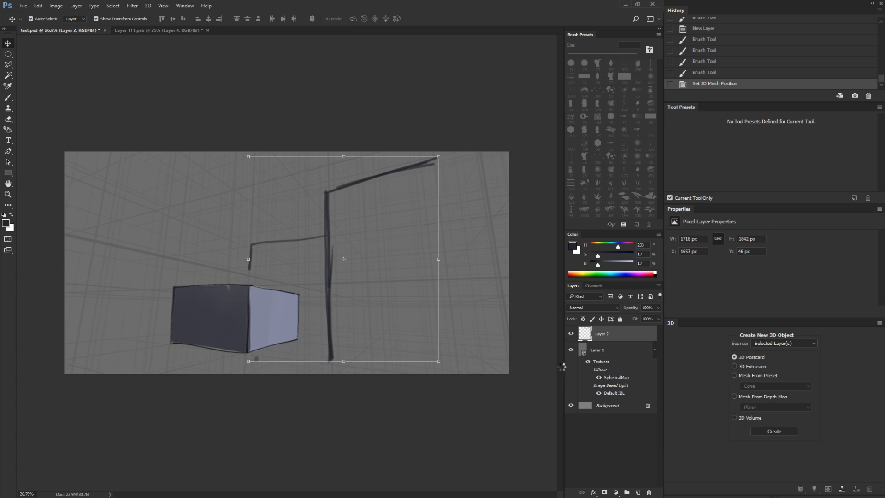
key(ctrl+e)
Step: Add another layer, strengthen the lower outline above the box with brush strokes, and merge it down into the panorama layer
click(638, 493)
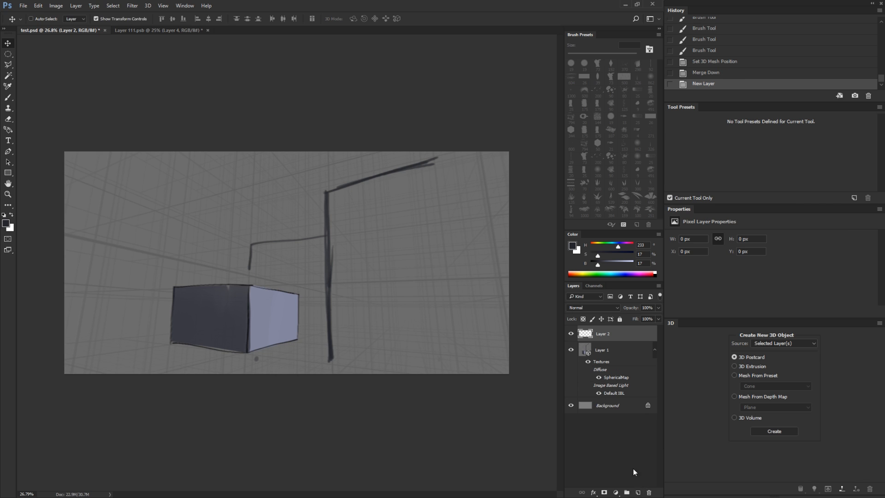
key(b)
drag(252, 244, 249, 282)
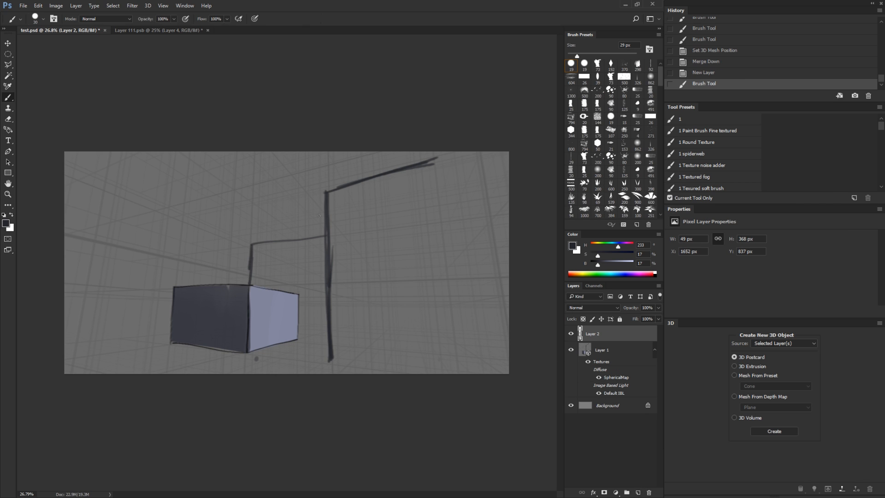
drag(251, 247, 325, 232)
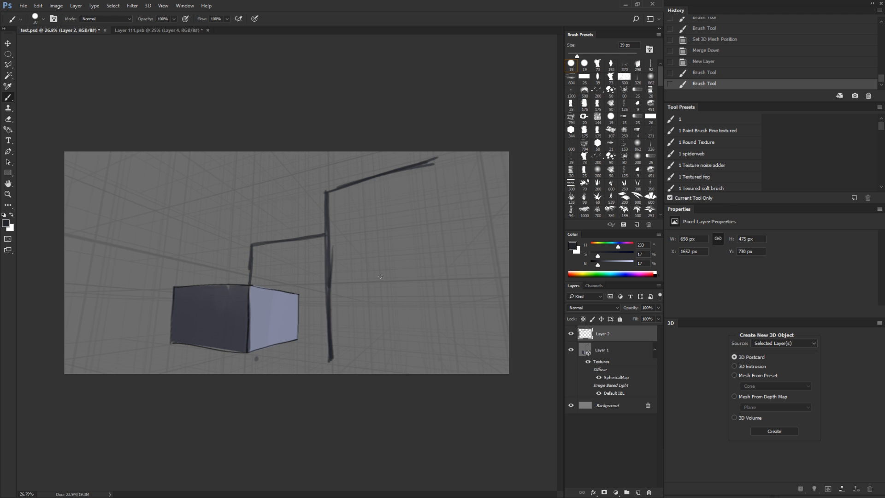
key(ctrl+e)
Step: Rotate the Spherical_Panorama mesh away from the box to inspect the merged strokes from another direction
key(v)
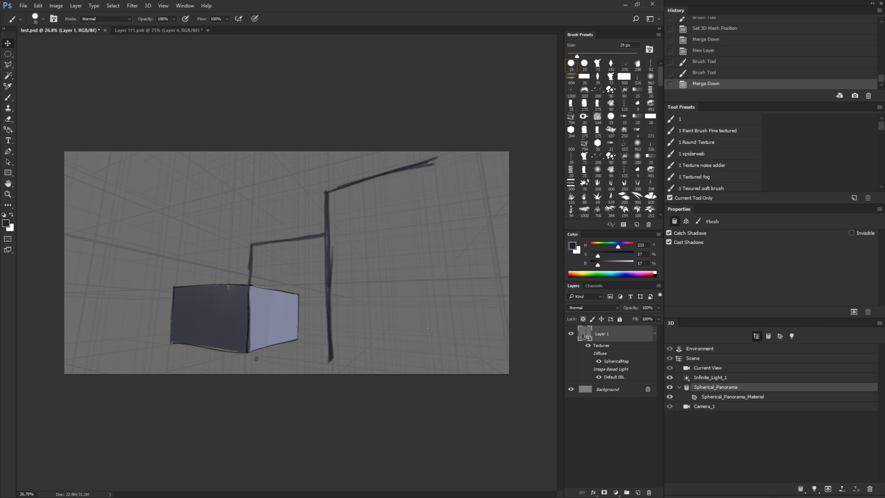
key(v)
mouse_move(417, 324)
mouse_down()
mouse_move(352, 338)
mouse_move(261, 322)
mouse_move(361, 277)
mouse_up()
key(b)
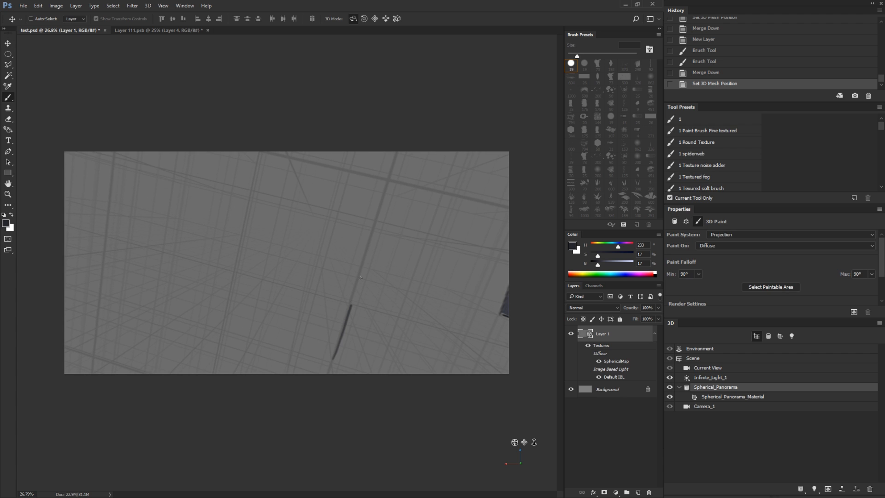
Step: Open the recent files Panoramic Setup File.psd and 360 - ruins.psd
click(23, 5)
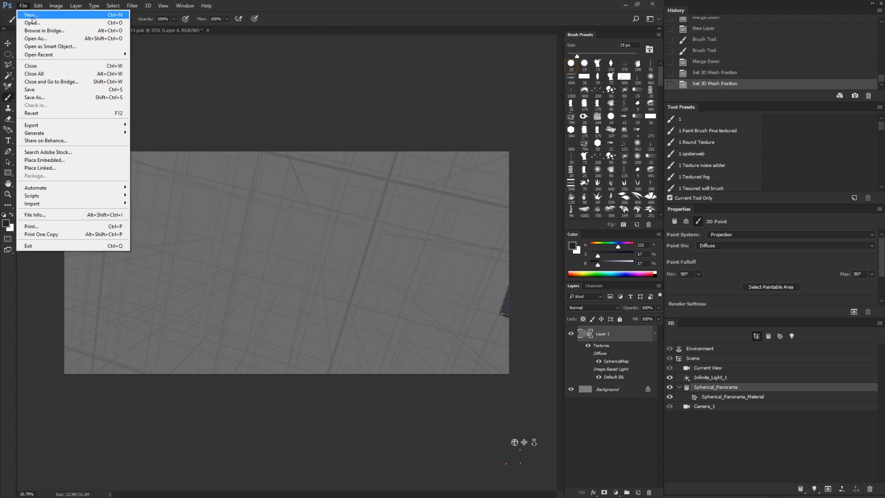
mouse_move(82, 55)
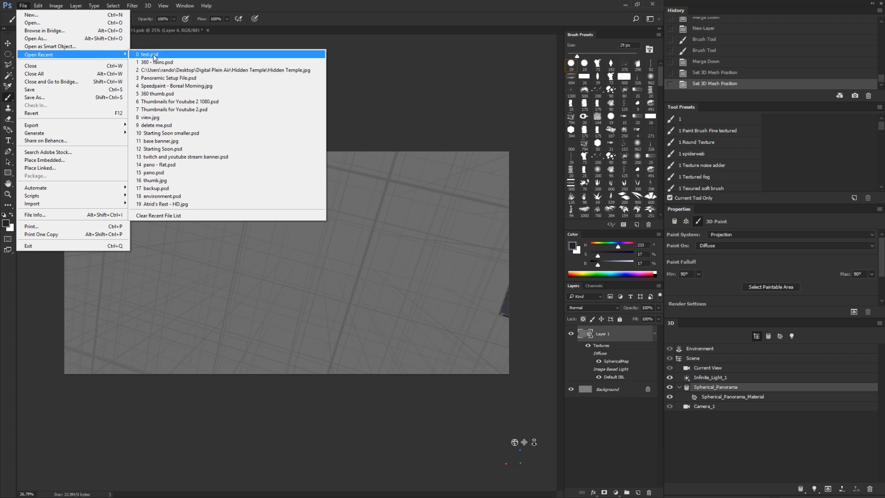
click(236, 82)
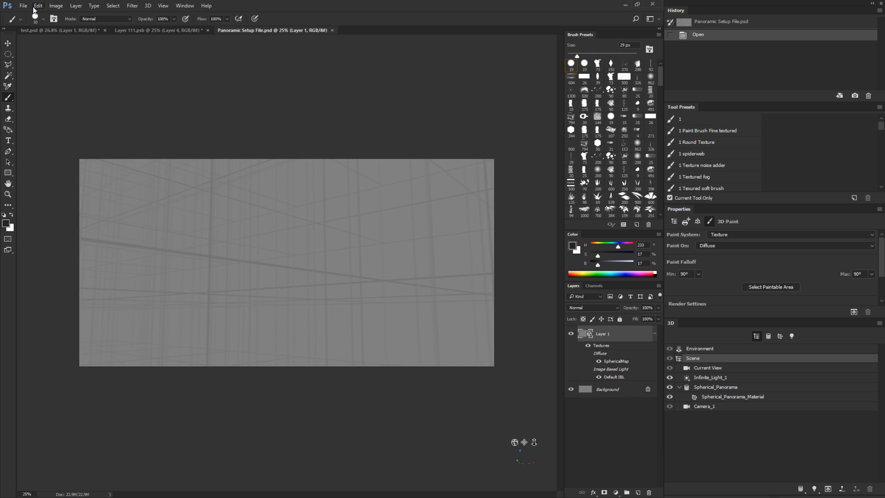
click(38, 6)
click(22, 5)
mouse_move(50, 54)
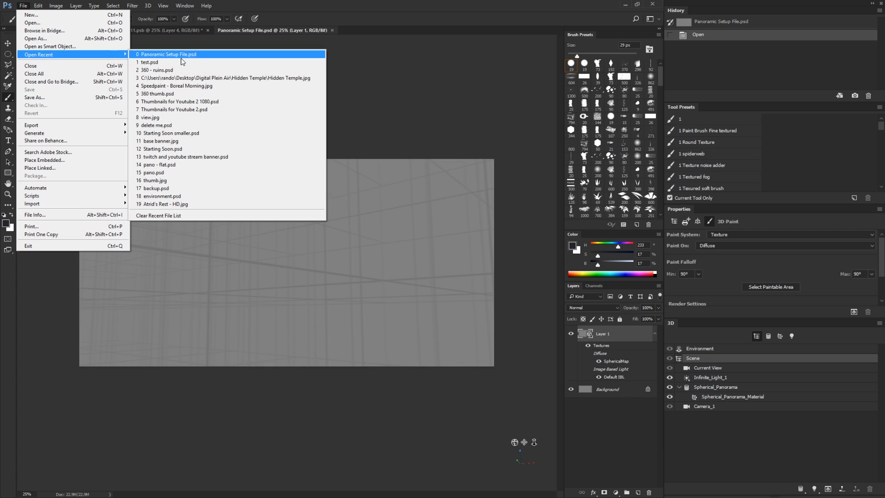
click(229, 70)
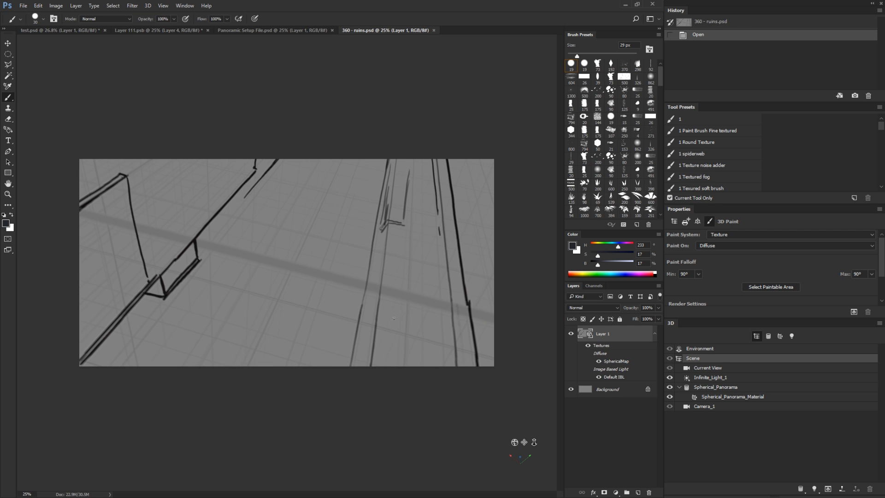
Step: Orbit and roll the camera in 360 - ruins.psd to examine the sketched ruins and the perspective grid around them
key(v)
mouse_move(401, 302)
mouse_down()
mouse_move(325, 325)
mouse_move(205, 38)
mouse_move(254, 38)
mouse_move(551, 159)
mouse_move(378, 347)
mouse_up()
mouse_move(338, 201)
mouse_down()
mouse_move(445, 158)
mouse_move(461, 119)
mouse_move(516, 152)
mouse_move(508, 156)
mouse_up()
mouse_move(381, 173)
mouse_down()
mouse_move(496, 211)
mouse_move(459, 193)
mouse_up()
drag(148, 90, 278, 168)
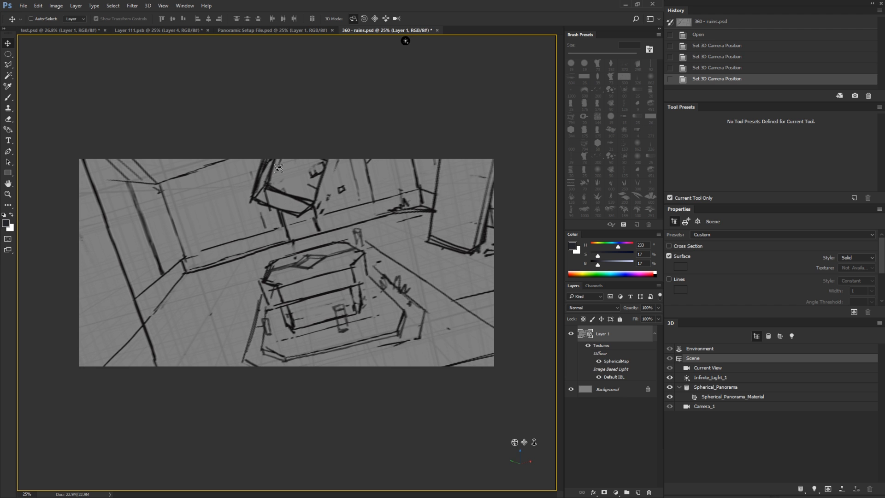
key(alt)
drag(392, 249, 378, 237)
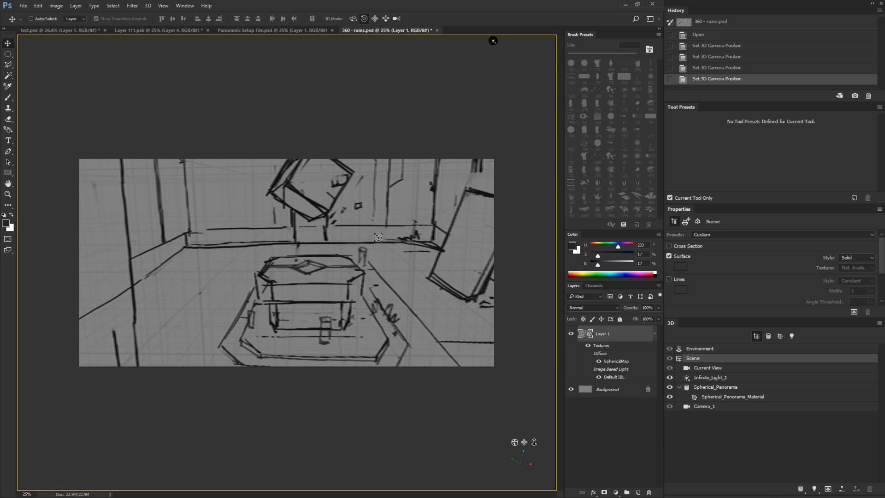
click(354, 19)
mouse_move(341, 119)
mouse_down()
mouse_move(344, 108)
mouse_move(387, 107)
mouse_move(307, 118)
mouse_move(288, 109)
mouse_move(411, 127)
mouse_move(250, 104)
mouse_move(409, 112)
mouse_move(415, 93)
mouse_move(362, 89)
mouse_move(362, 73)
mouse_up()
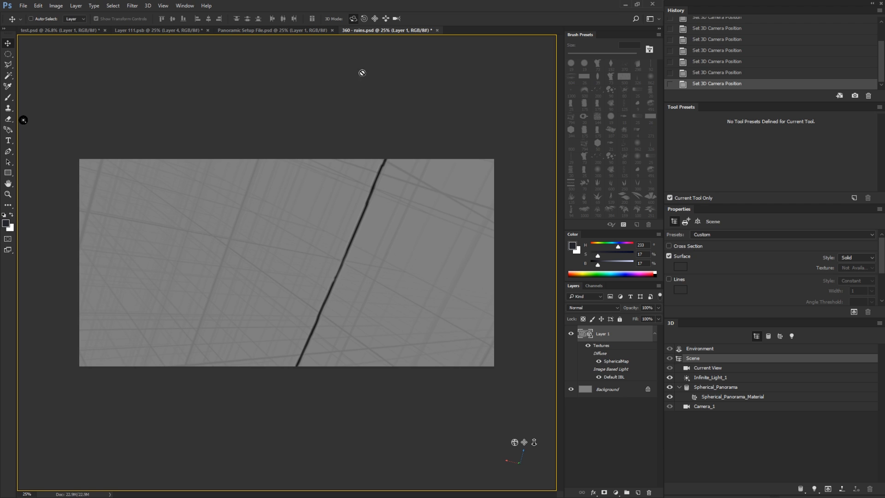
Step: Open the diffuse texture of Spherical_Panorama_Material for editing and toggle Layer 2's visibility to inspect the flat ruins sketch
click(723, 397)
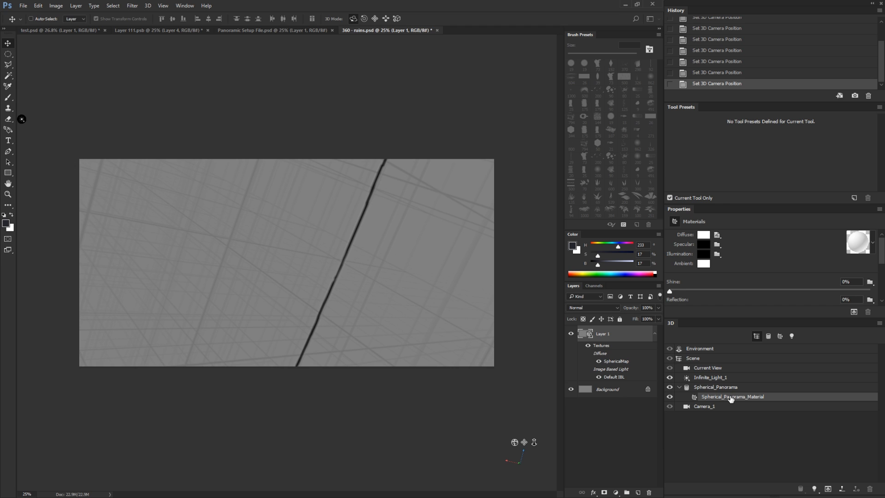
click(720, 235)
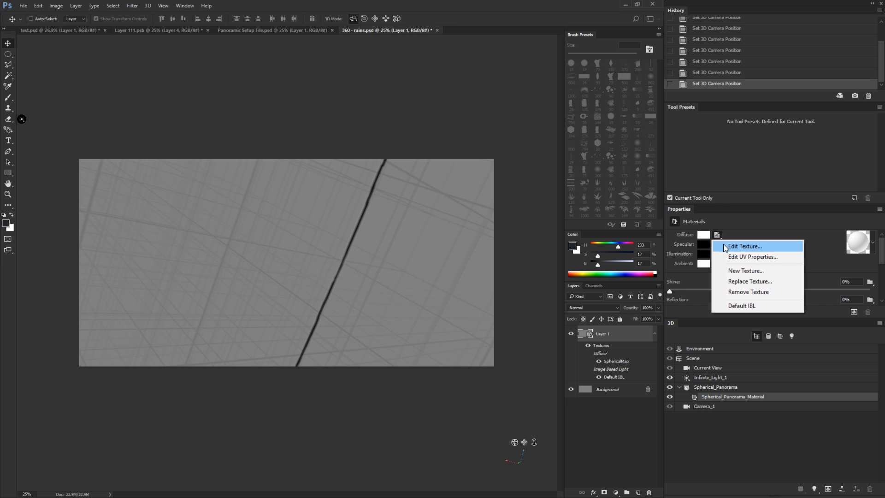
click(737, 245)
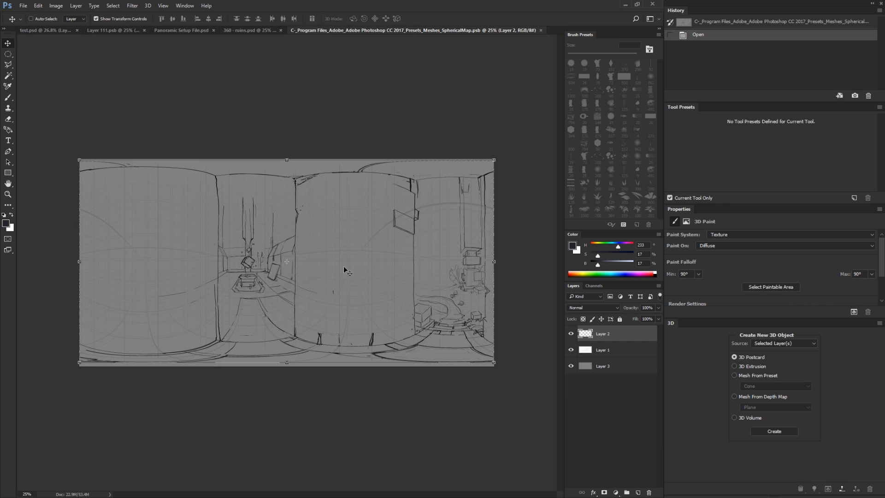
key(z)
drag(324, 274, 307, 305)
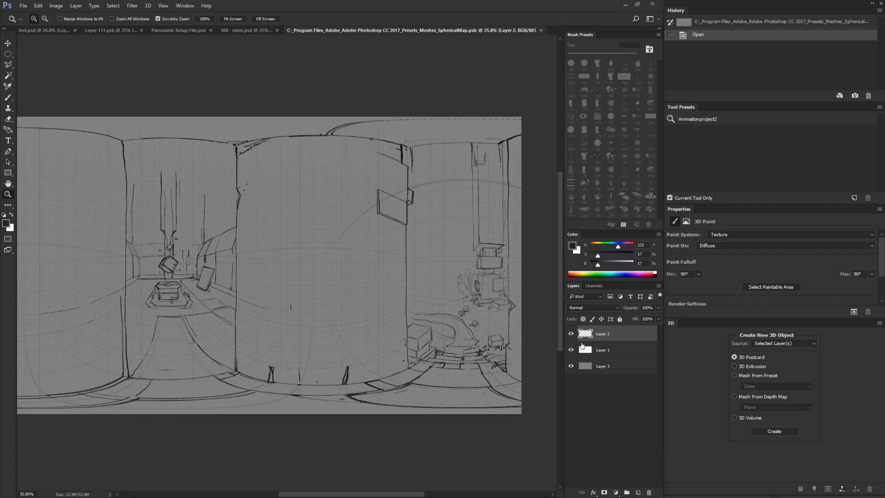
click(572, 334)
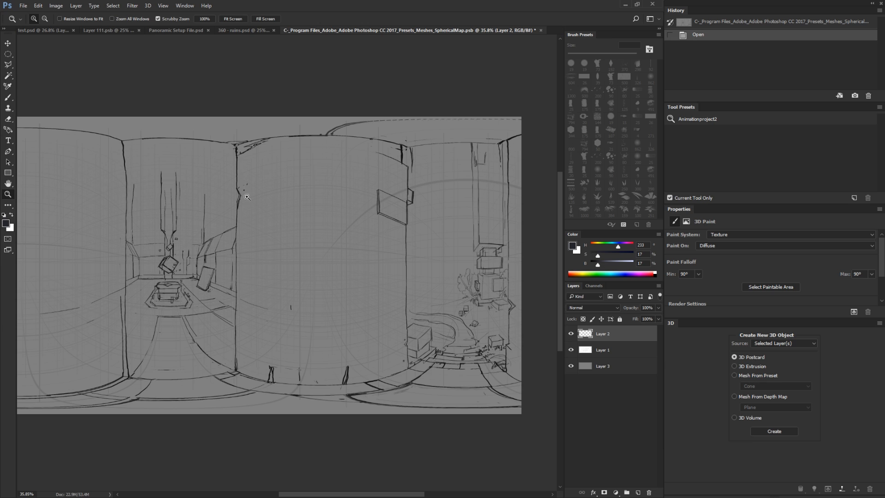